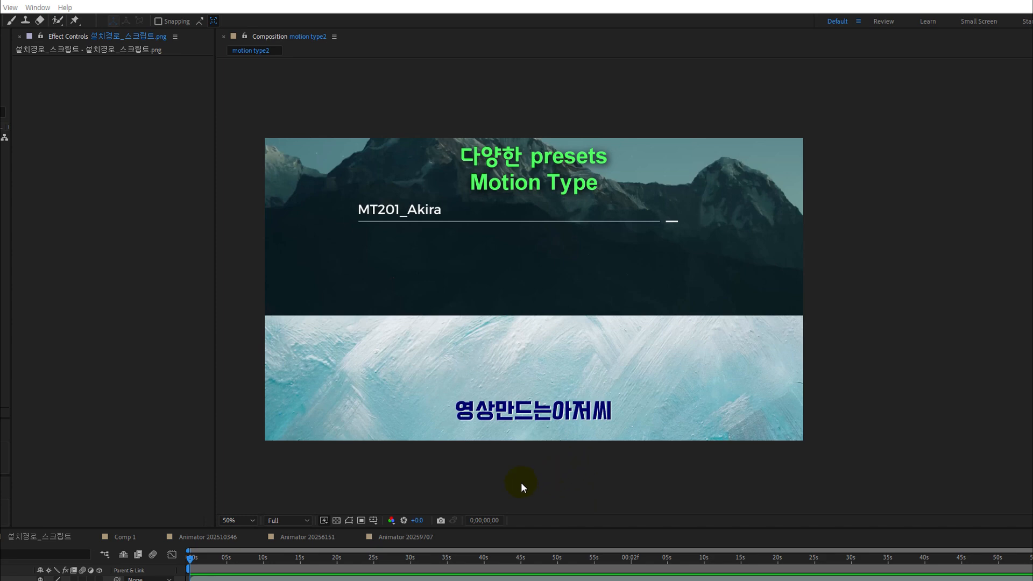
# Play the motion type2 composition from its beginning to preview the preset animations.
pyautogui.click(198, 561)
pyautogui.click(187, 558)
pyautogui.press('space')
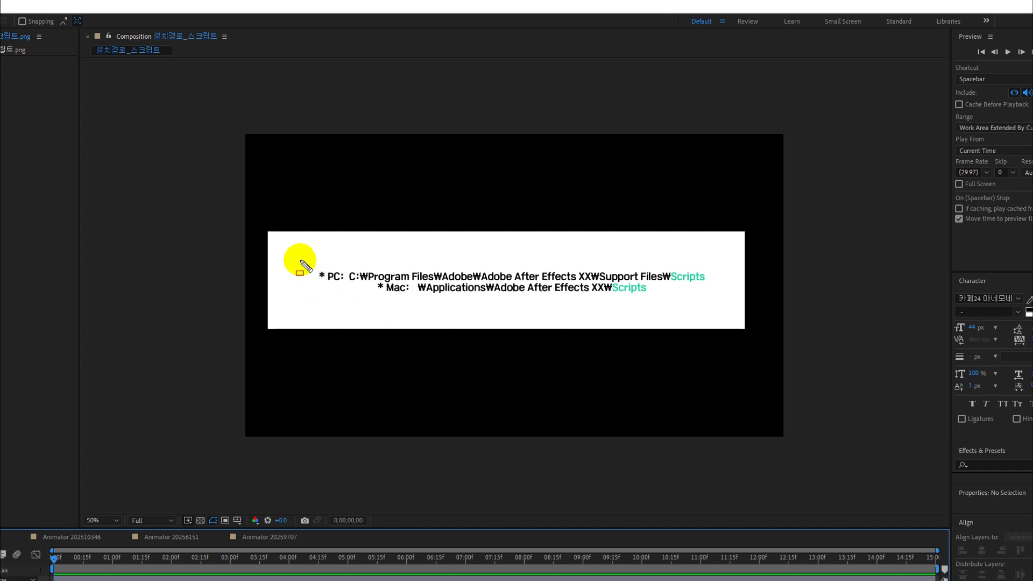
pyautogui.moveTo(297, 257); pyautogui.dragTo(725, 315)
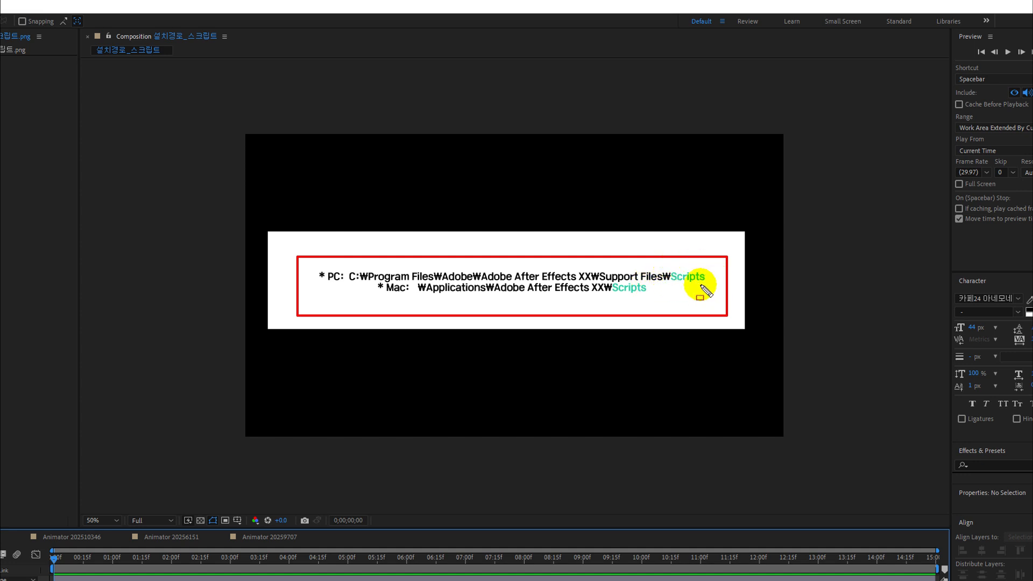
pyautogui.moveTo(662, 260); pyautogui.dragTo(719, 289)
pyautogui.moveTo(600, 276); pyautogui.dragTo(656, 301)
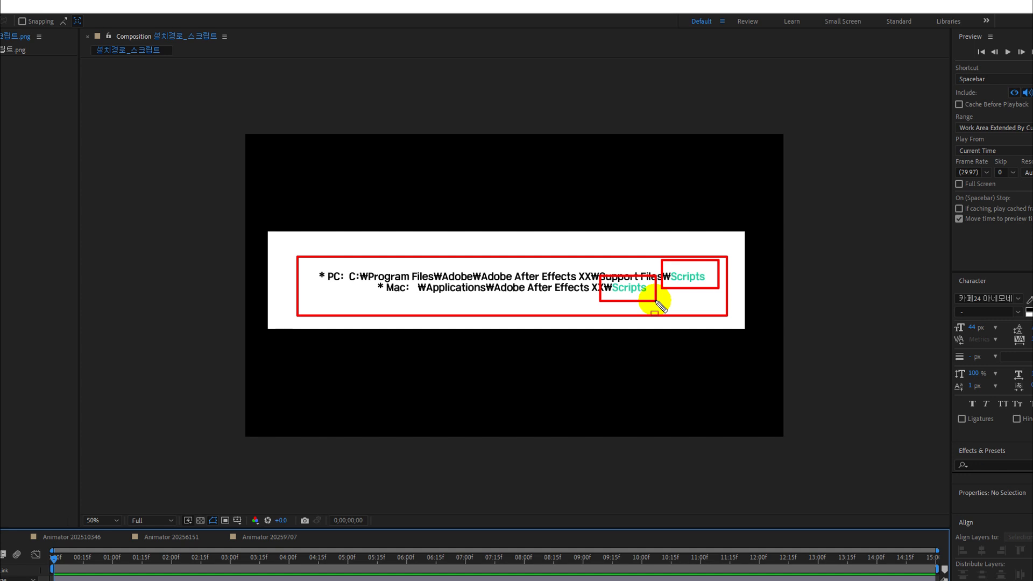
pyautogui.click(708, 293)
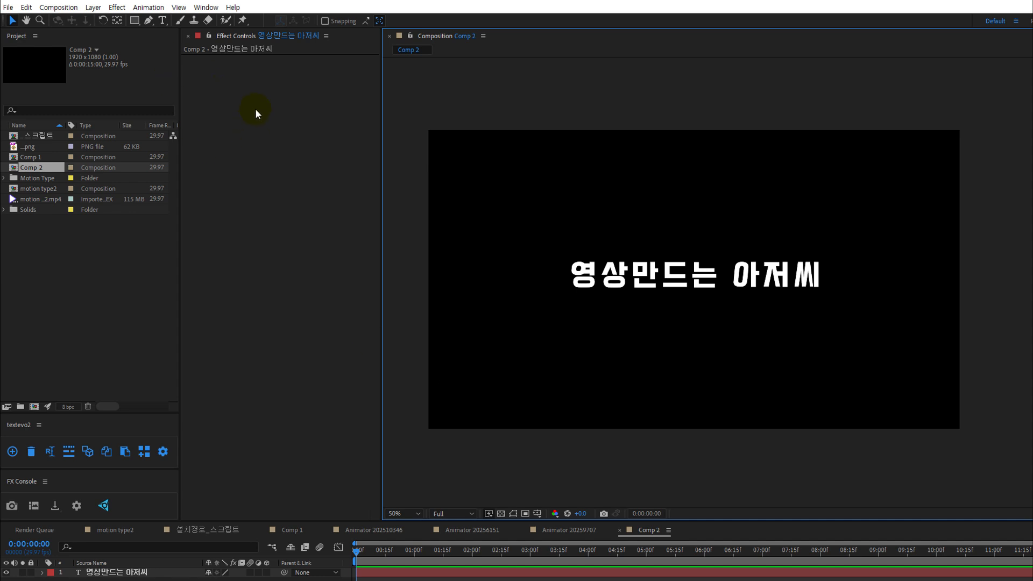
# Run the installed Motion Type 2.jsx script on Comp 2.
pyautogui.click(9, 7)
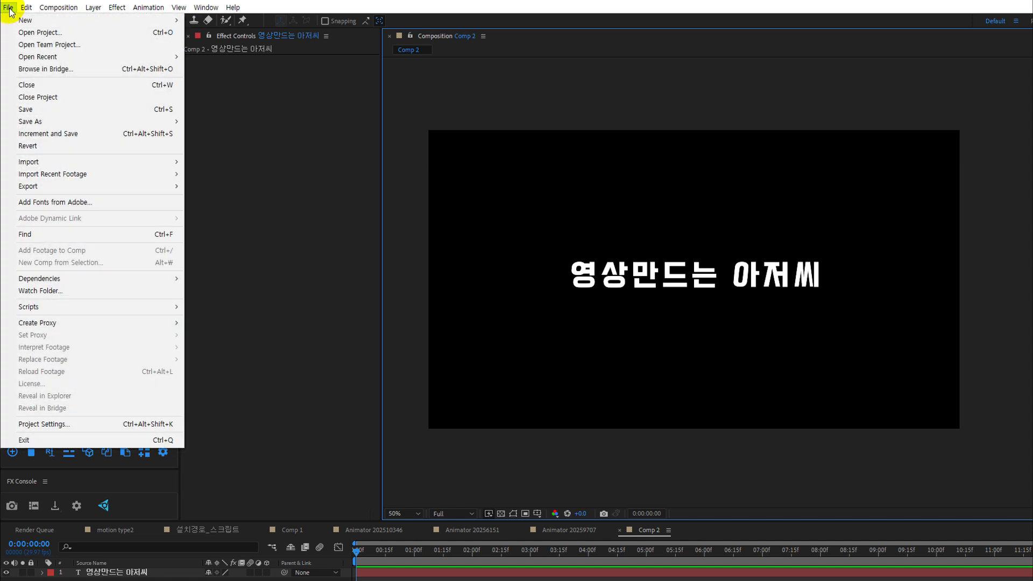
pyautogui.moveTo(116, 313)
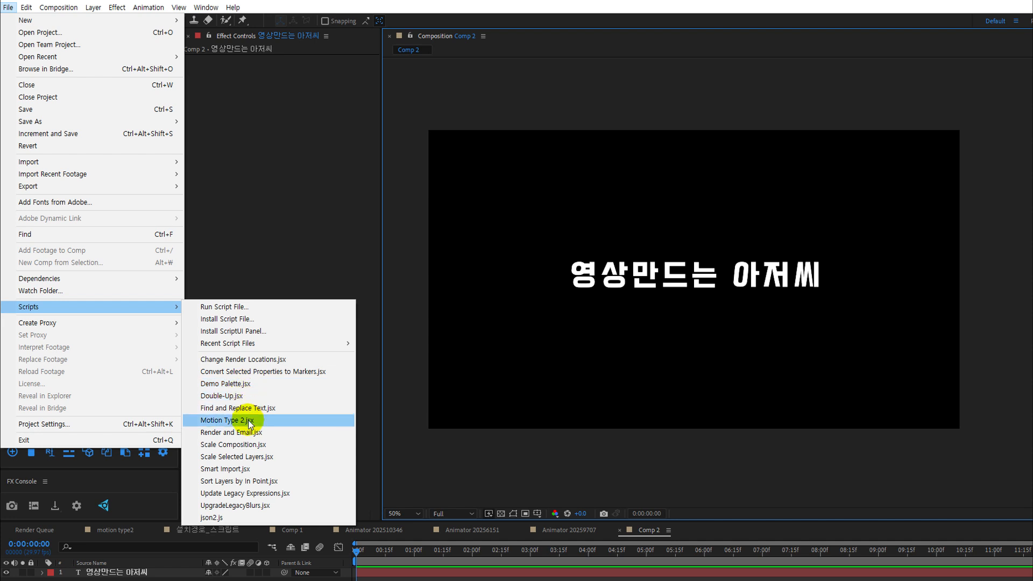
pyautogui.click(250, 421)
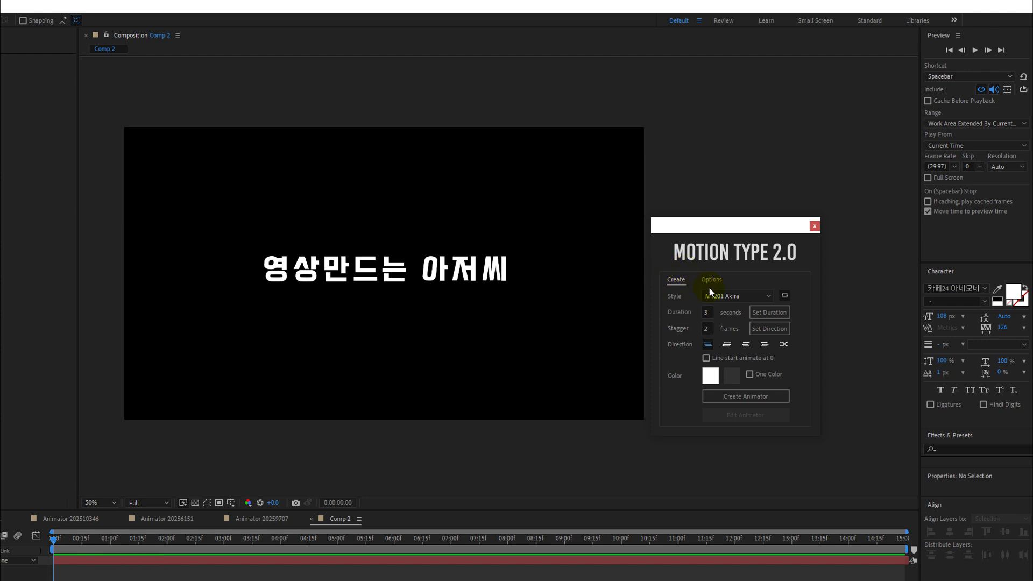
# Review the script's composition options, including size, duration and frame rate, and return to the animator creation settings.
pyautogui.click(711, 280)
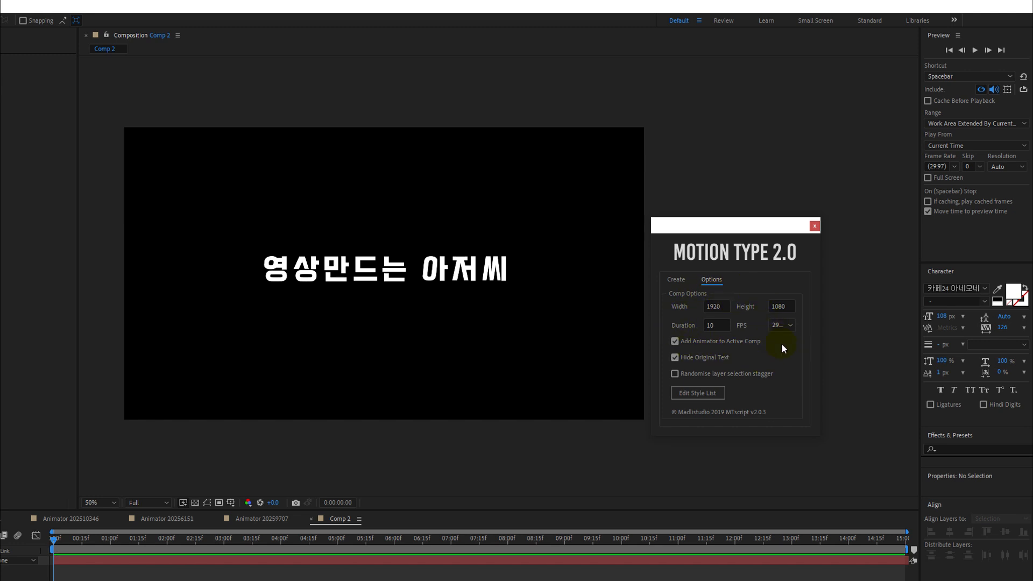
pyautogui.click(716, 325)
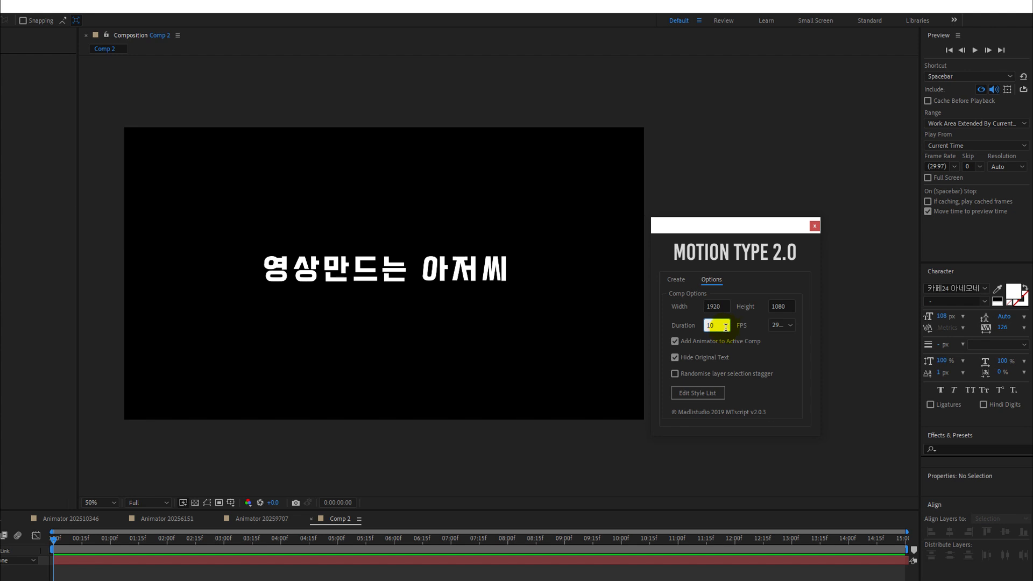
pyautogui.press('Return')
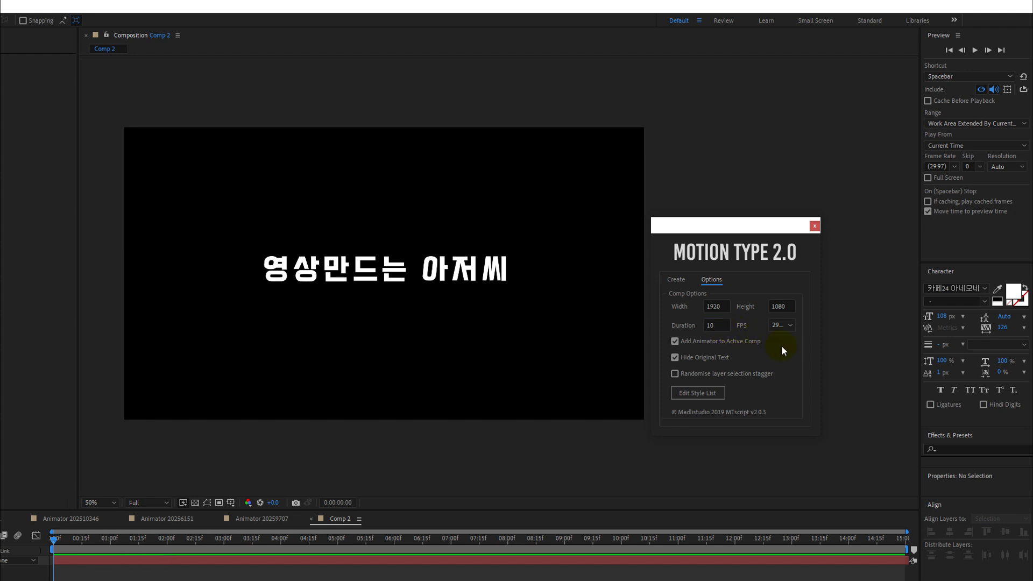
pyautogui.click(678, 282)
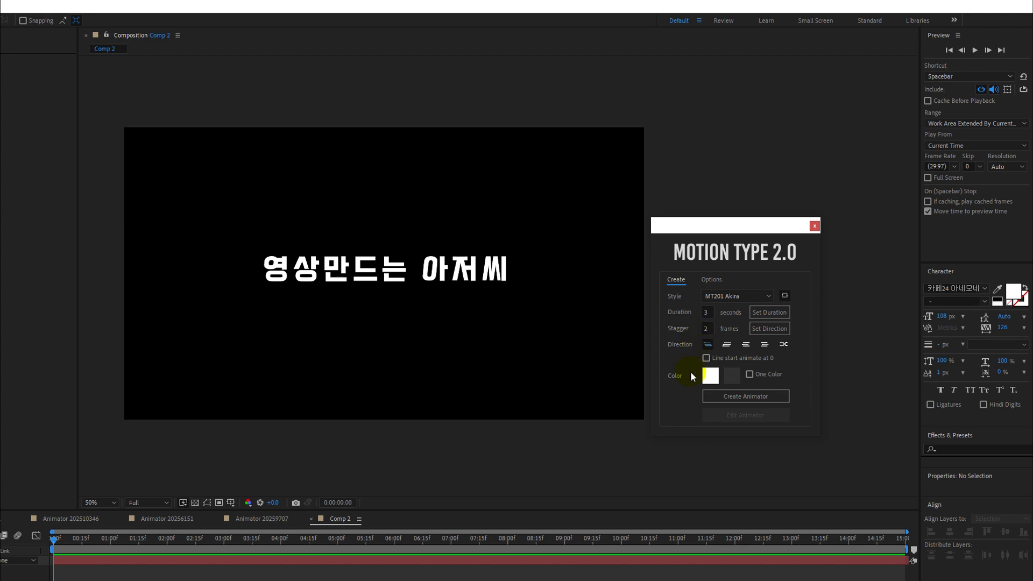
# Look through the available Motion Type animation styles without changing the selected one.
pyautogui.click(764, 400)
pyautogui.click(769, 297)
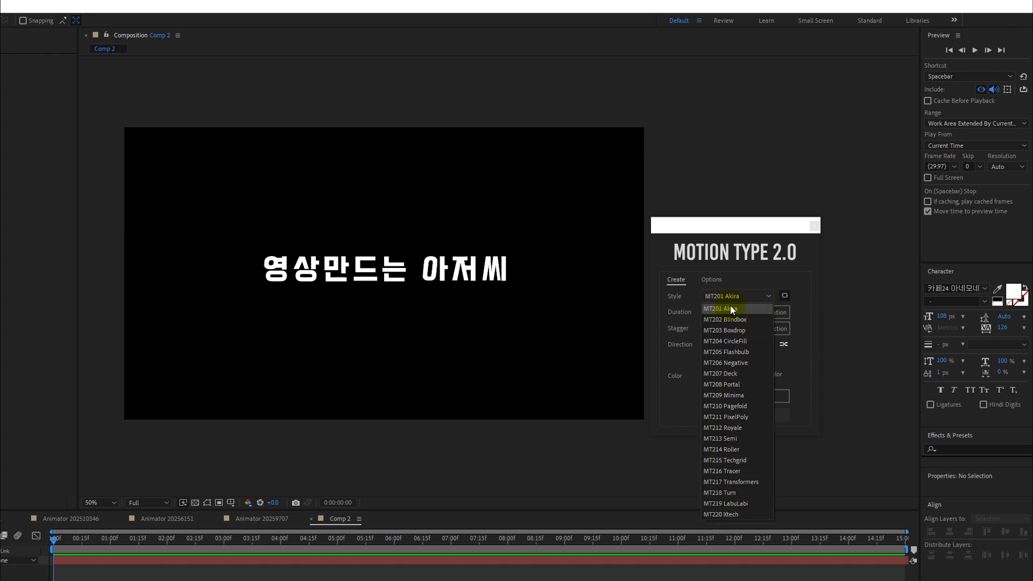
pyautogui.click(796, 280)
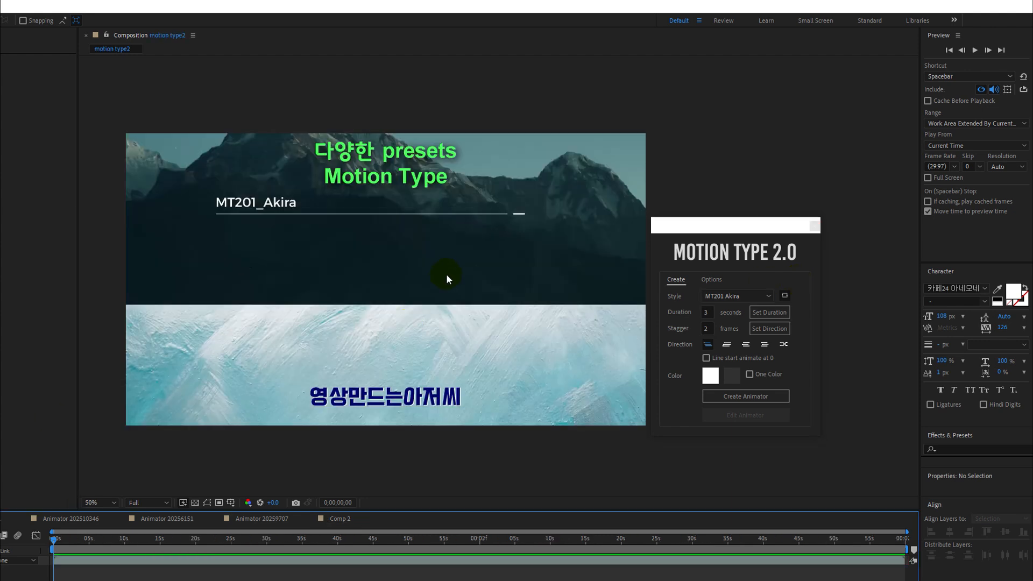
# Play the preset demonstrations in the motion type2 composition and compare them with the script's list of styles.
pyautogui.click(137, 538)
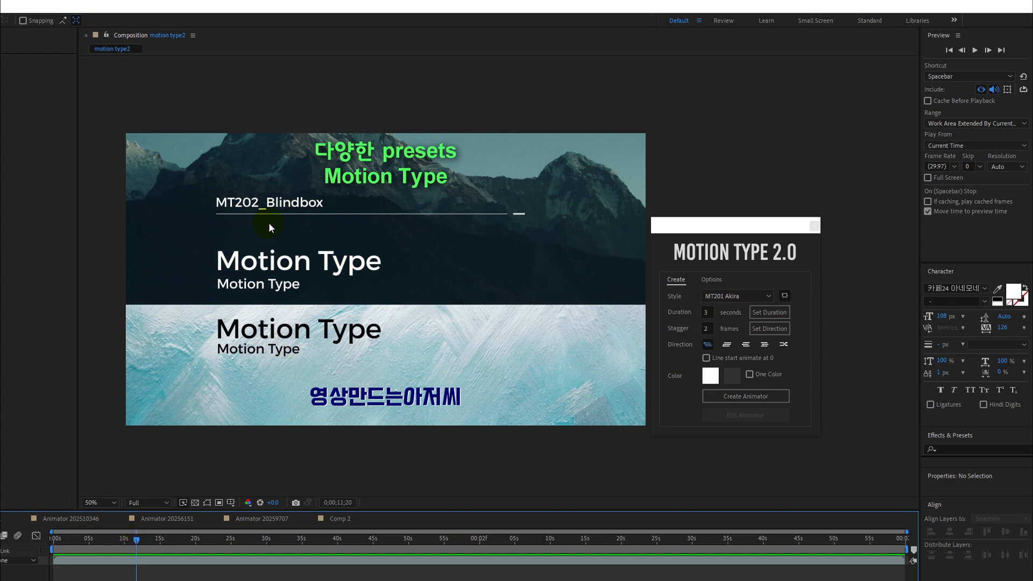
pyautogui.click(157, 538)
pyautogui.press('space')
pyautogui.click(742, 295)
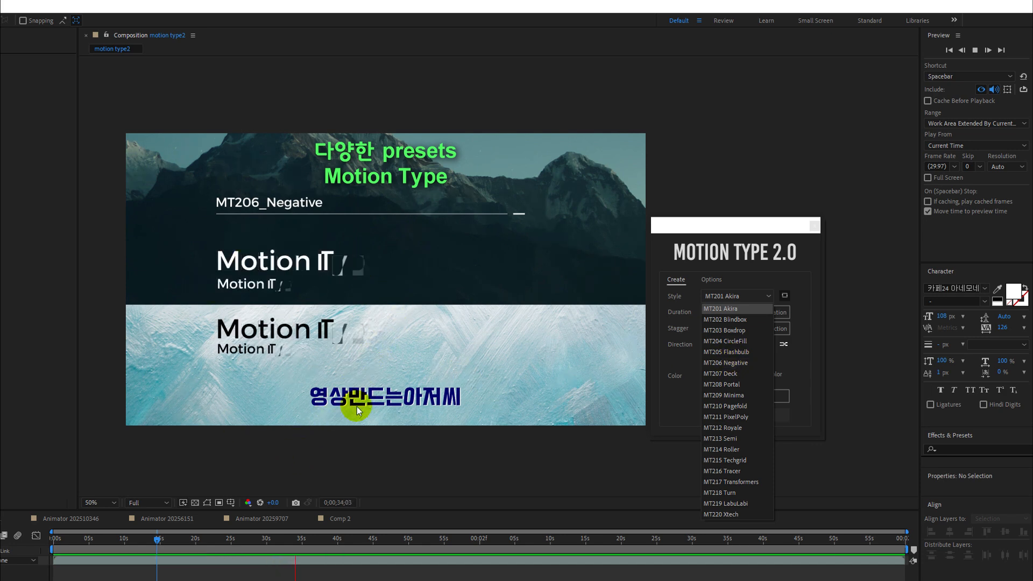
pyautogui.click(748, 295)
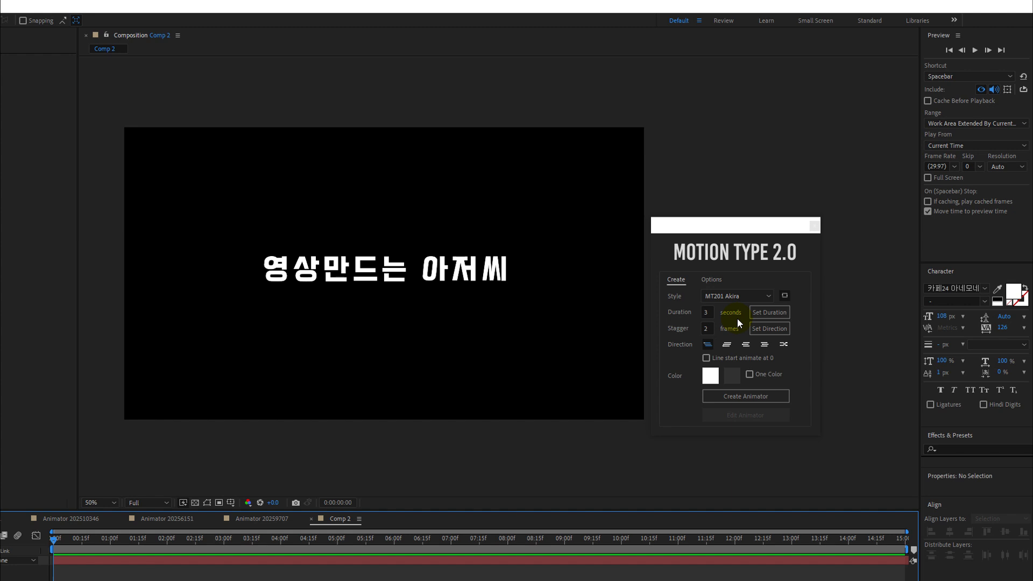
# Examine the animation direction options, including Left to Right, Right to Left, From Center and To Center.
pyautogui.click(706, 345)
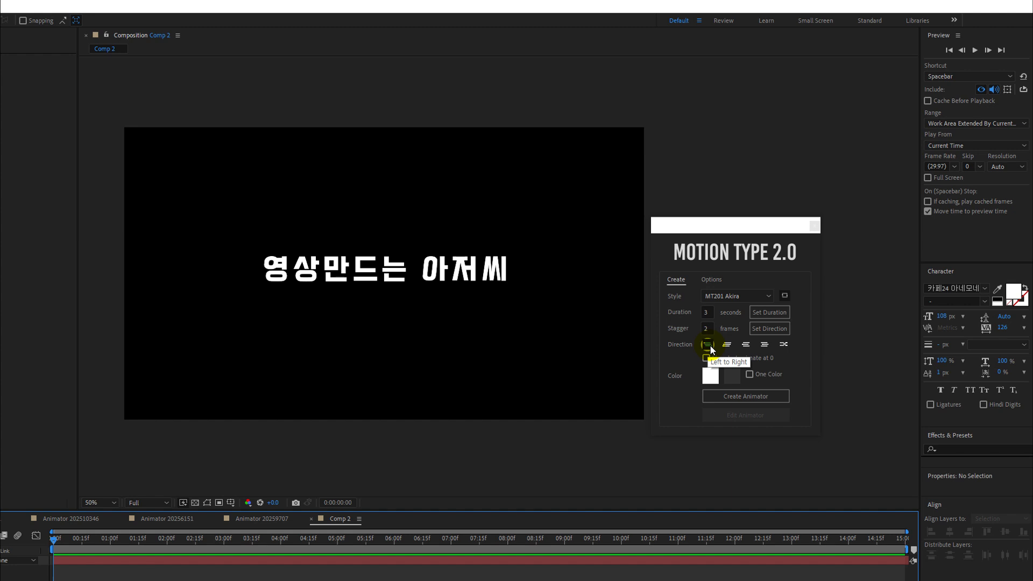
pyautogui.click(726, 345)
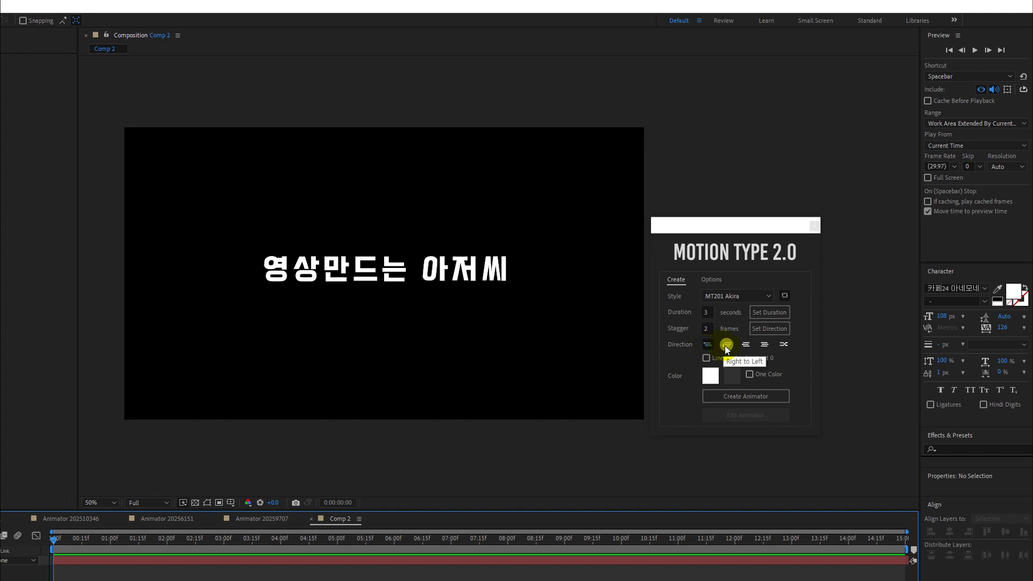
pyautogui.click(744, 346)
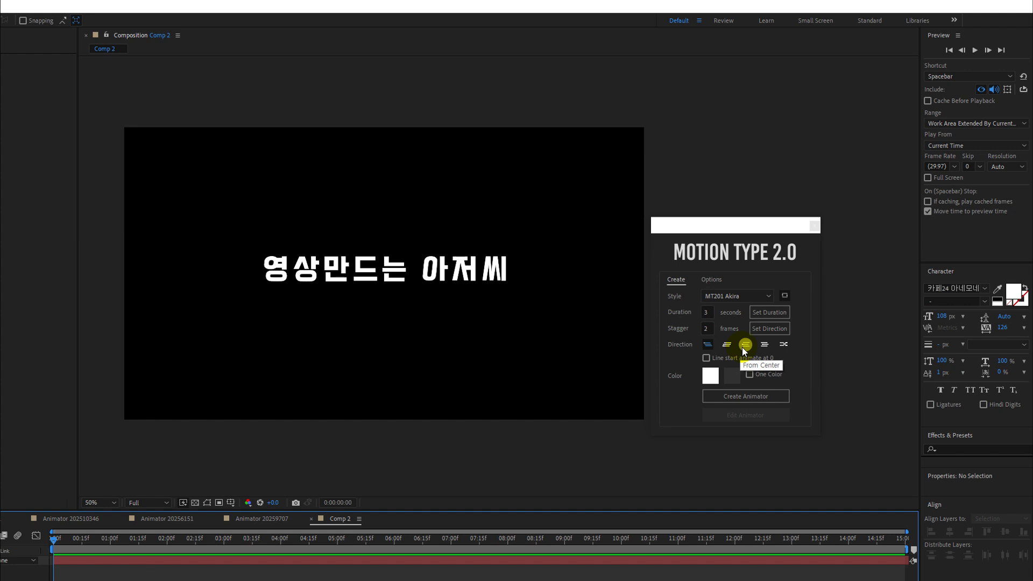
pyautogui.click(764, 347)
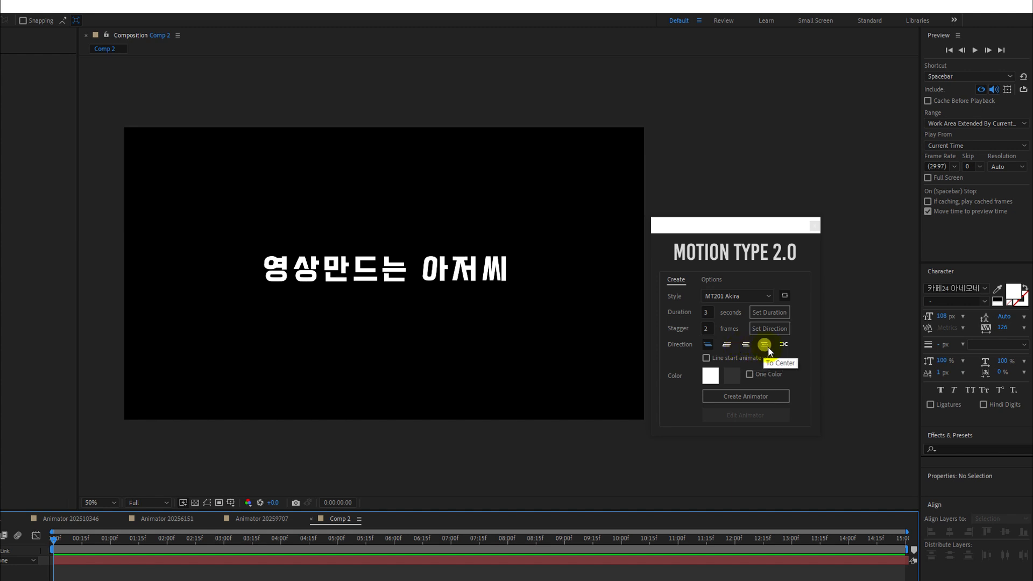
pyautogui.click(783, 344)
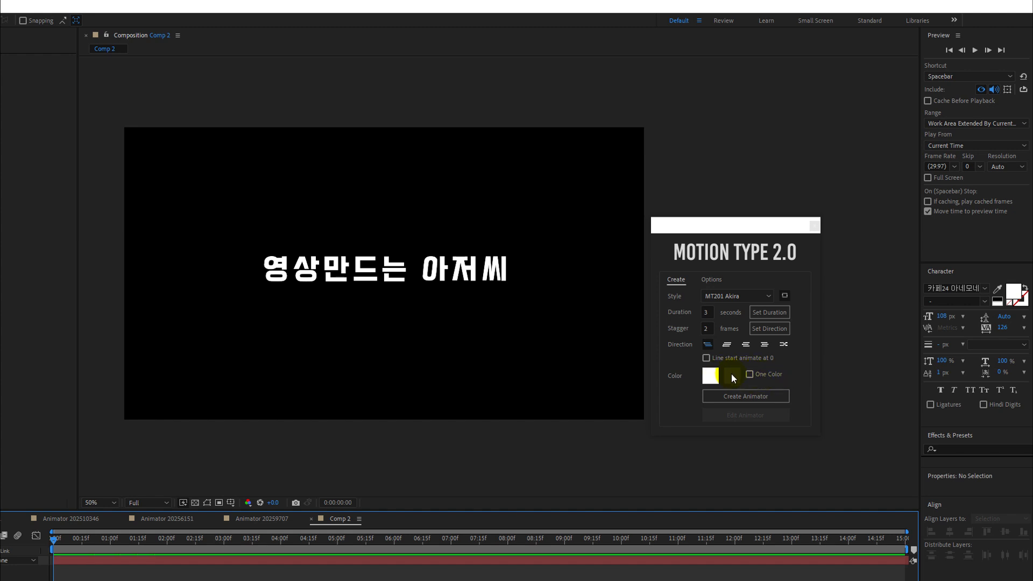
# Try the One Color option for the text animator.
pyautogui.click(749, 375)
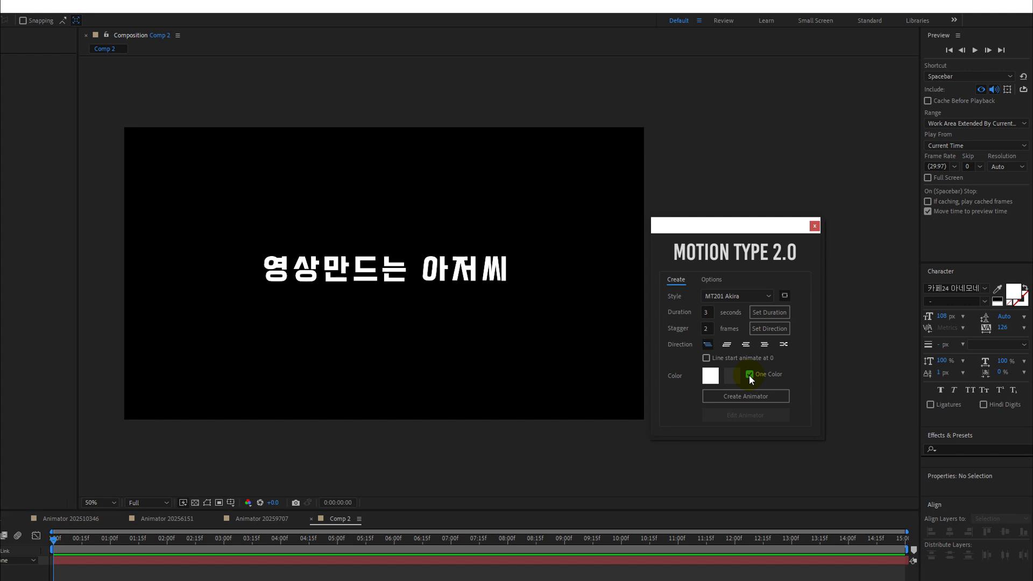
pyautogui.click(714, 379)
pyautogui.click(752, 374)
# Choose the MT203 Boxdrop style and try to create an animator with no layer selected.
pyautogui.click(738, 295)
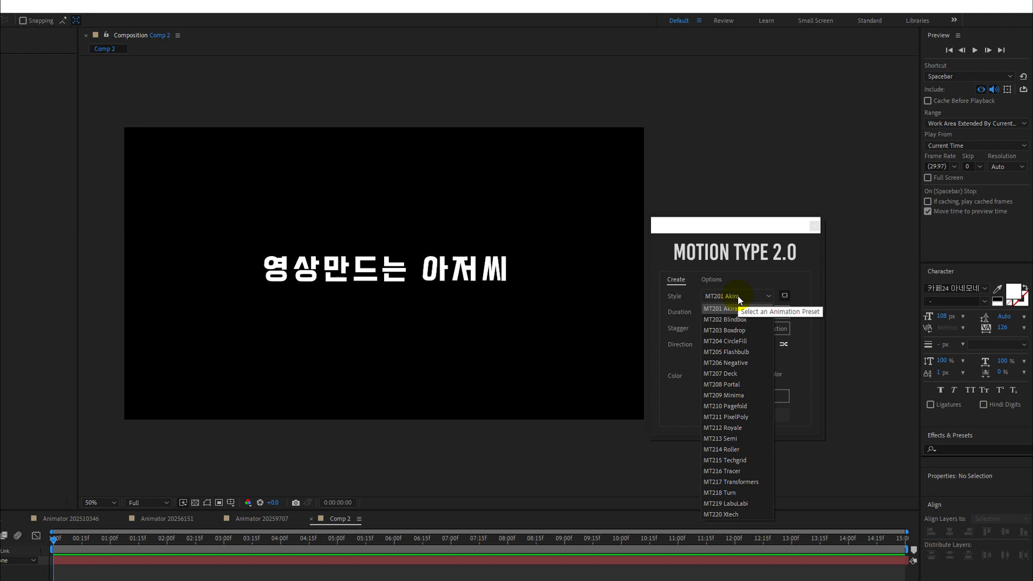
pyautogui.click(747, 331)
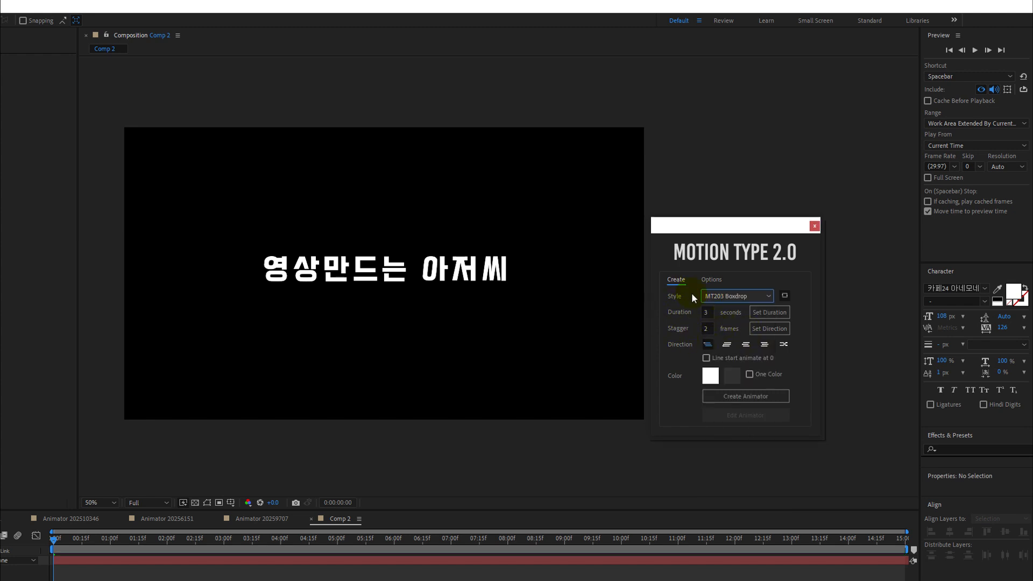
pyautogui.click(751, 403)
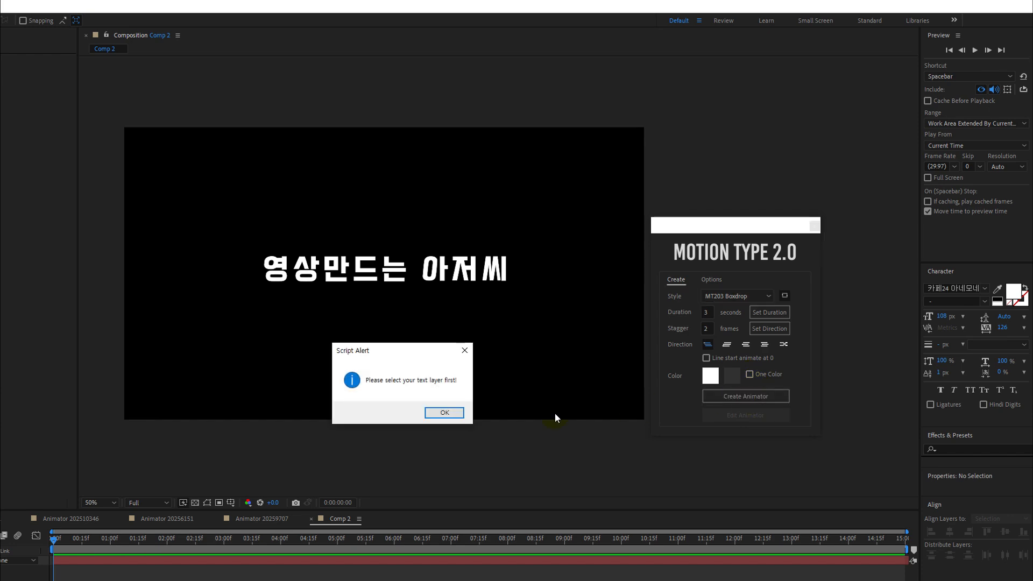
pyautogui.click(451, 413)
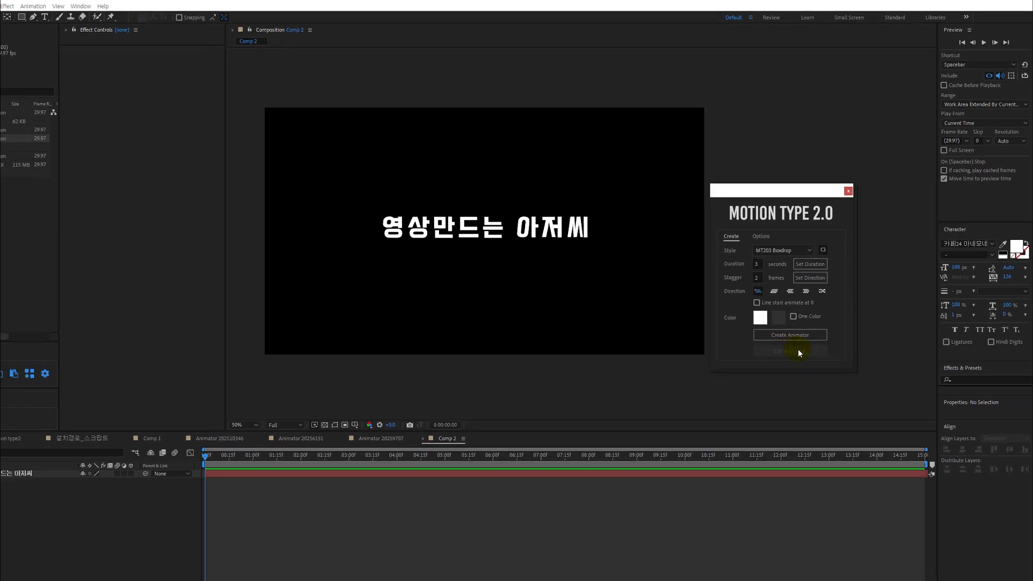
# Select the title text layer in Comp 2 and create a Motion Type animator for it.
pyautogui.click(138, 437)
pyautogui.click(138, 438)
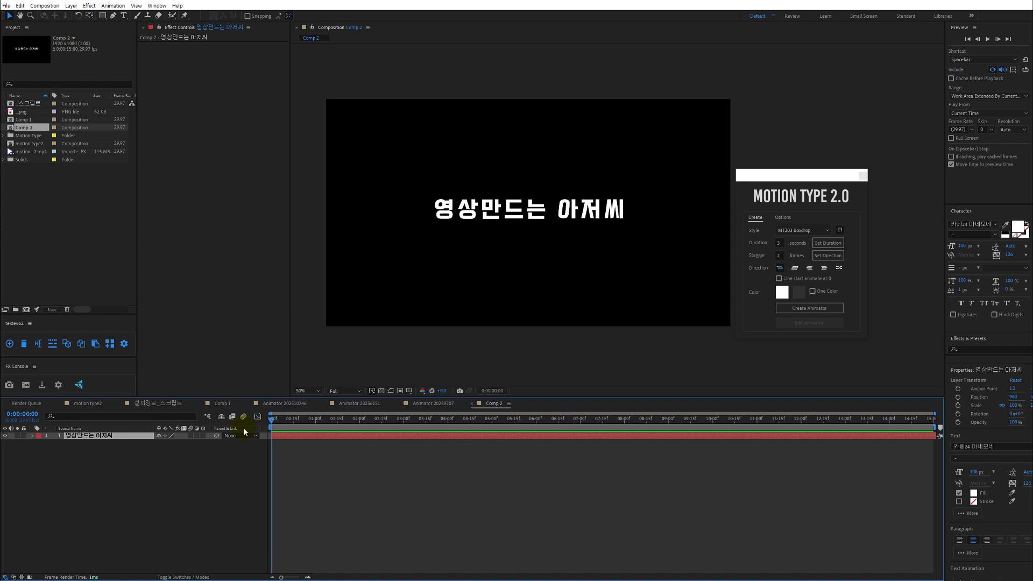
pyautogui.click(197, 454)
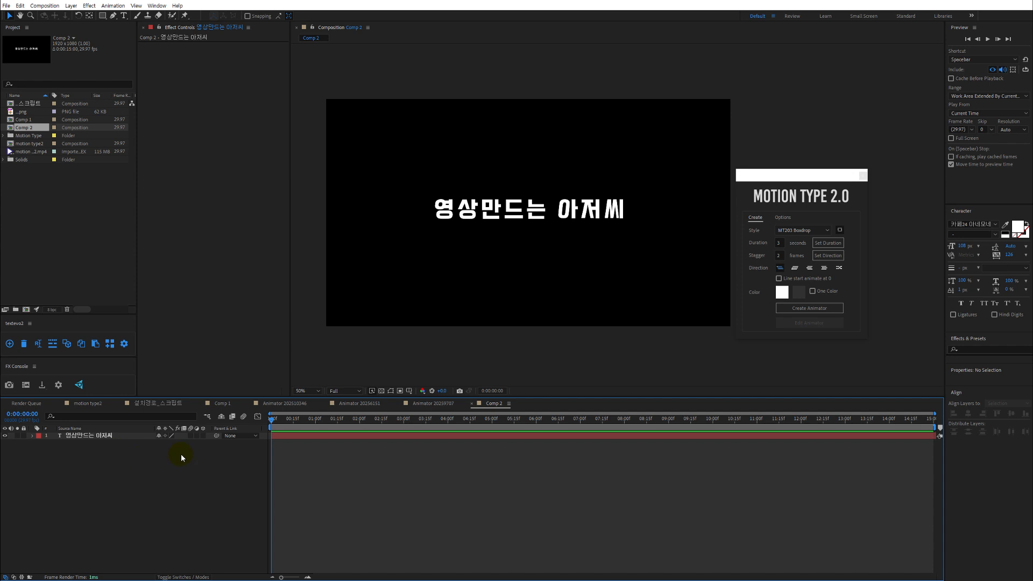
pyautogui.click(120, 438)
pyautogui.click(795, 315)
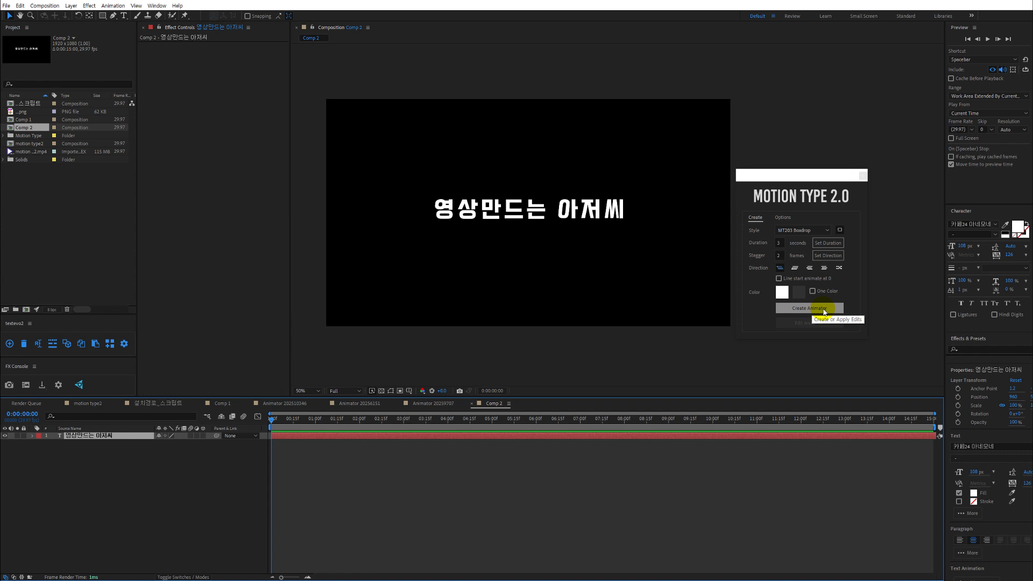
pyautogui.click(824, 310)
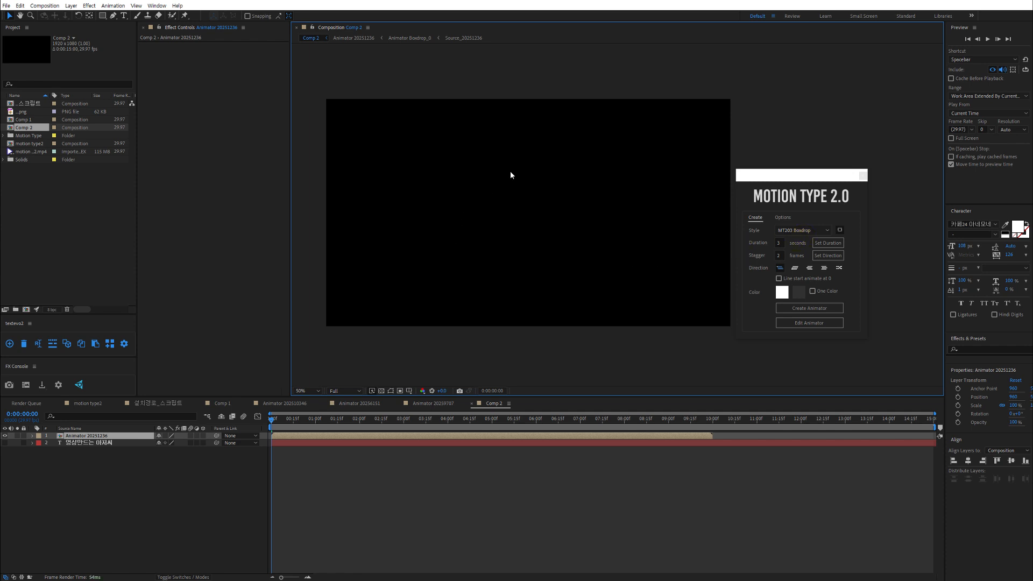
# Play the new title animation from the start and scrub through its first two seconds.
pyautogui.moveTo(410, 419); pyautogui.dragTo(269, 421)
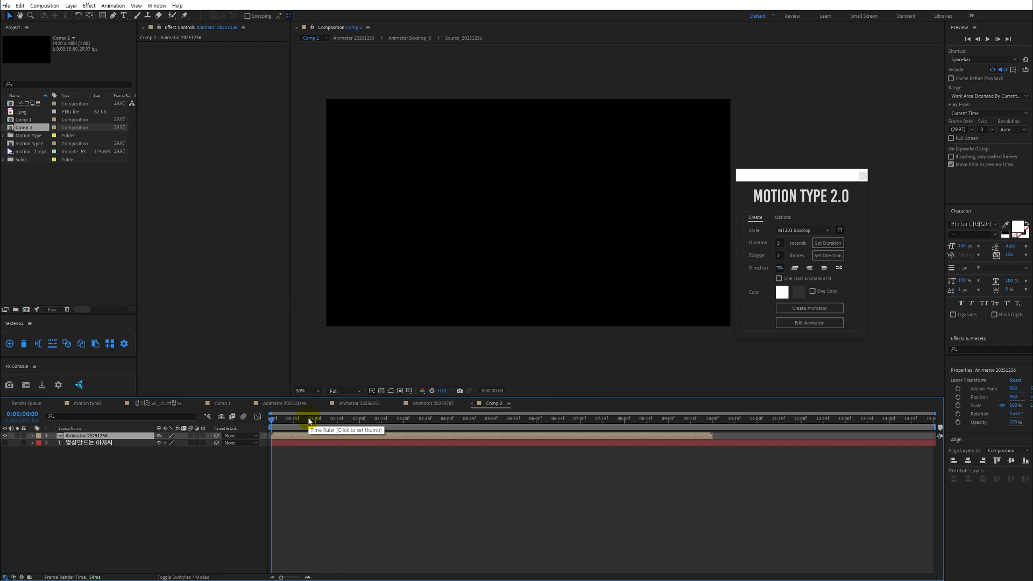
pyautogui.press('space')
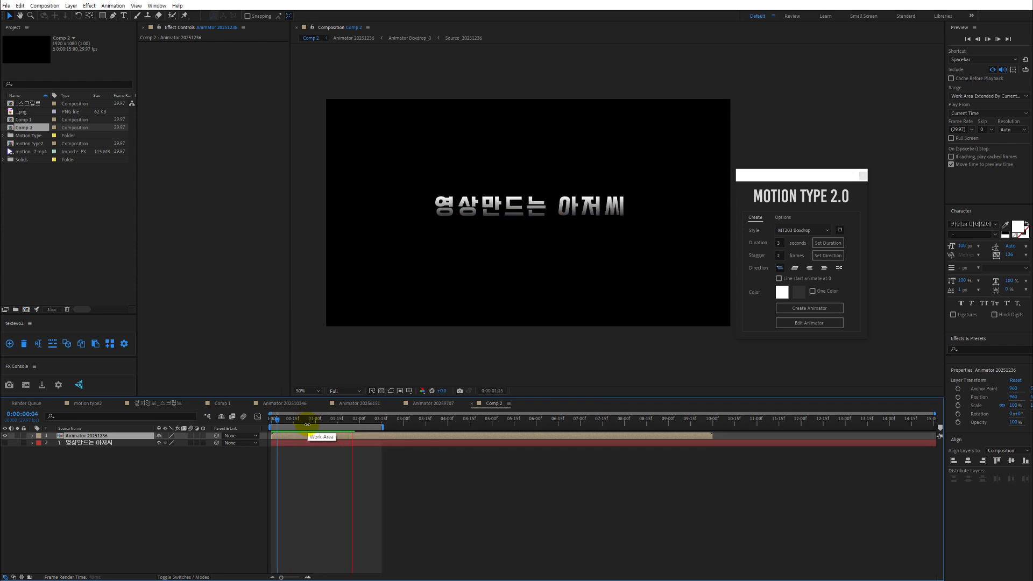
pyautogui.click(296, 419)
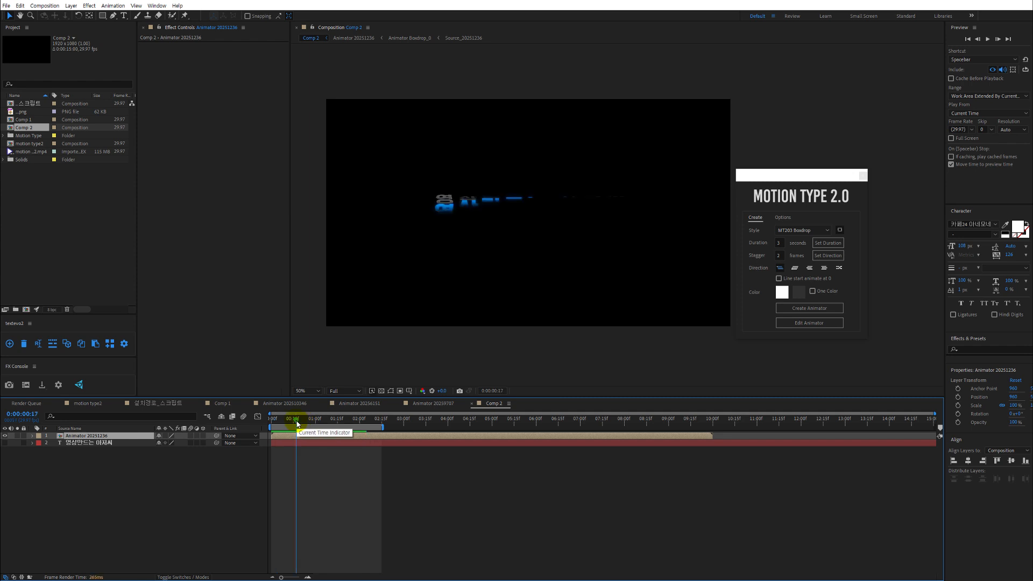
pyautogui.click(334, 420)
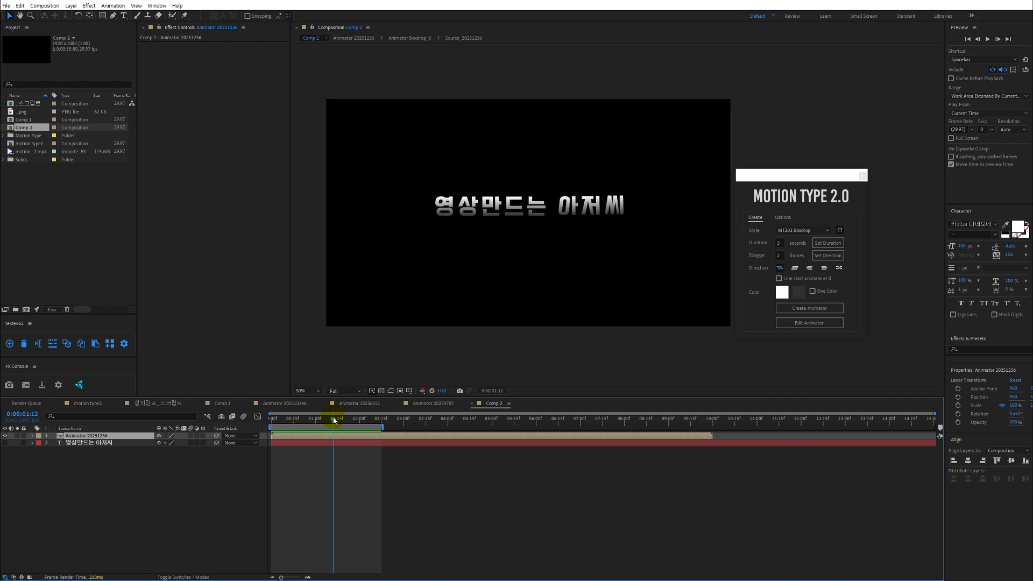
pyautogui.moveTo(333, 420); pyautogui.dragTo(357, 420)
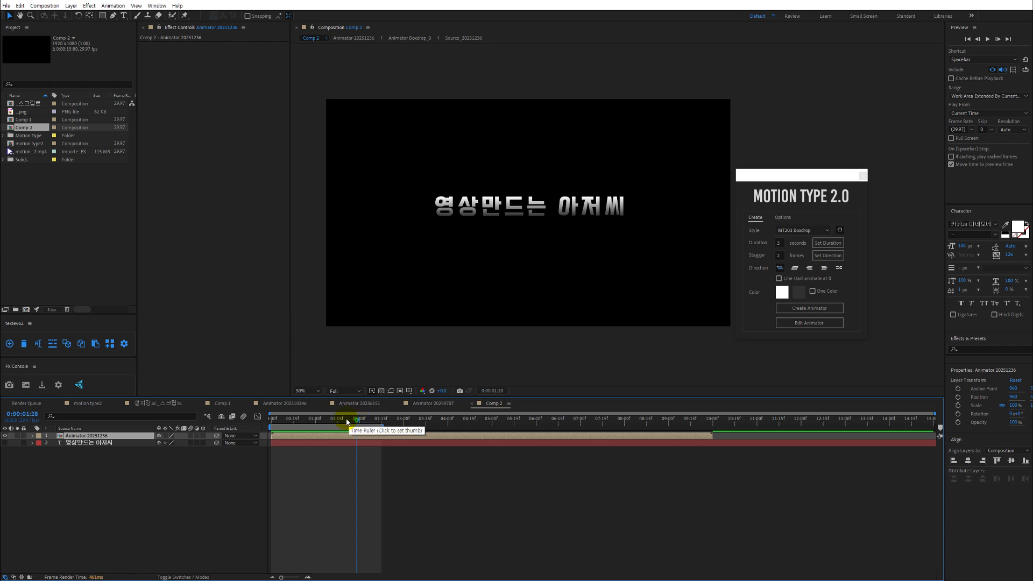
# Review the available Motion Type styles and view the Boxdrop sample in the motion type2 composition, keeping MT203 Boxdrop selected.
pyautogui.click(825, 231)
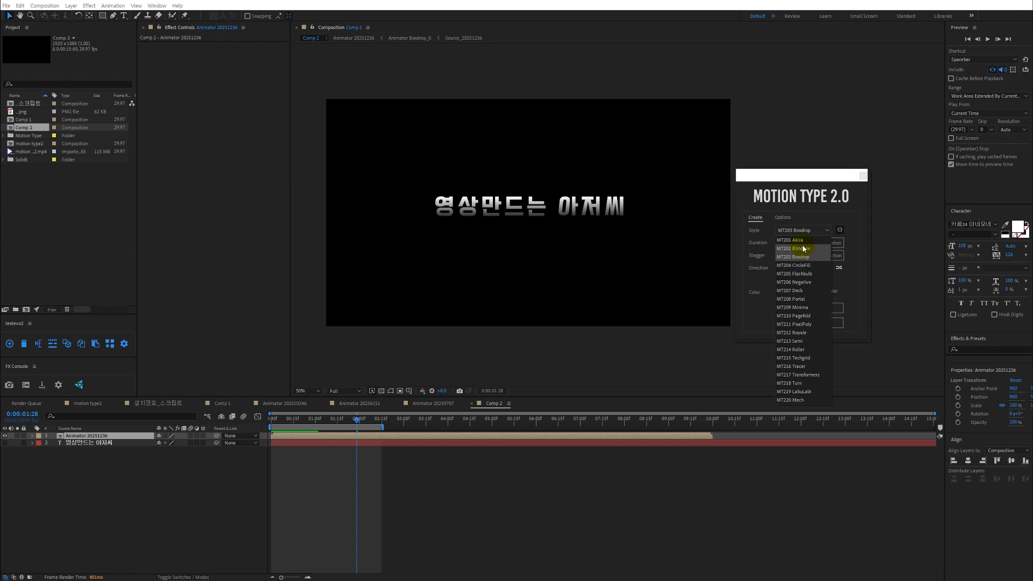
pyautogui.click(811, 257)
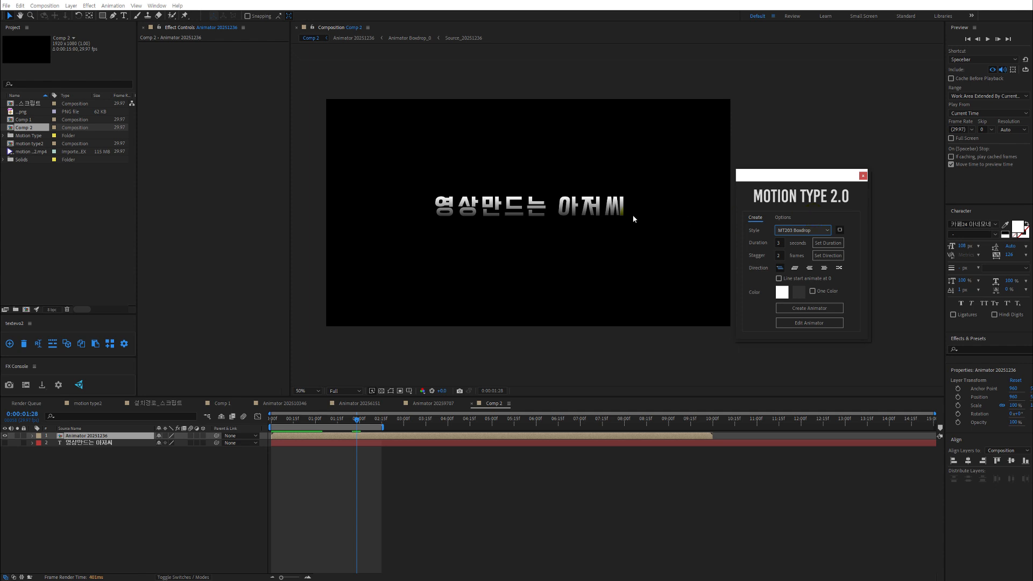
pyautogui.click(102, 403)
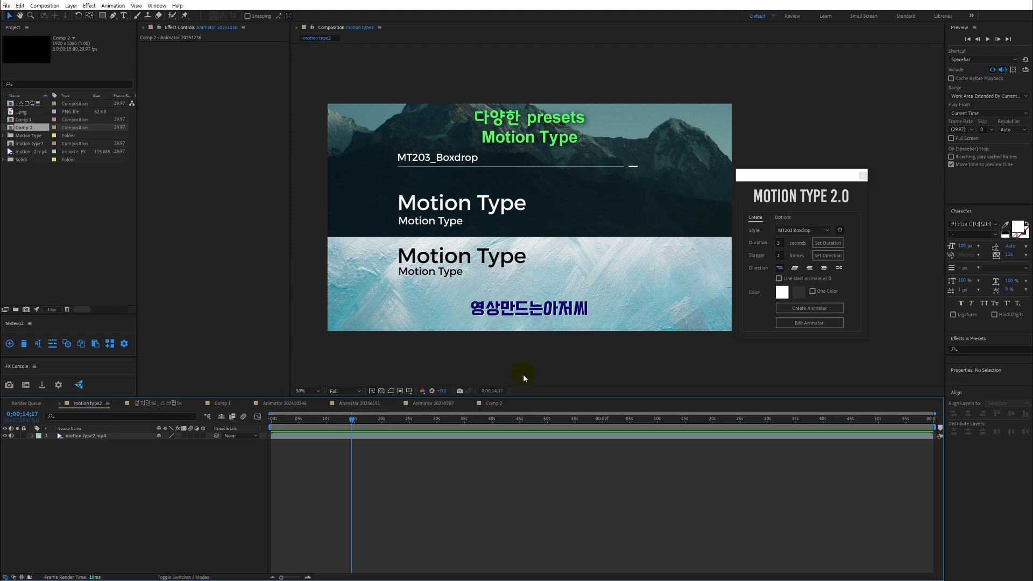
pyautogui.click(494, 403)
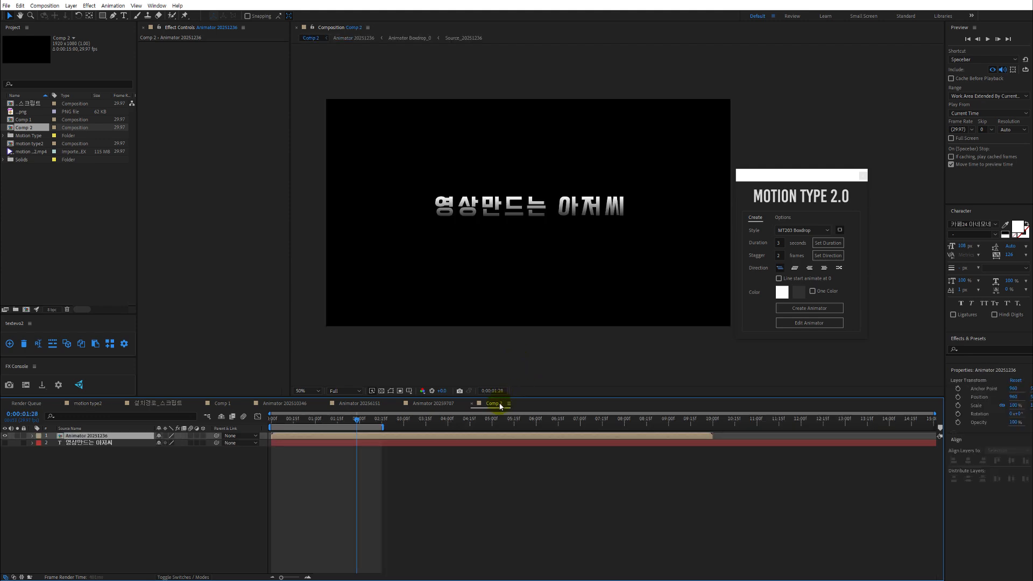
# Play the Boxdrop title animation in Comp 2 and scrub through its first two and a half seconds.
pyautogui.press('space')
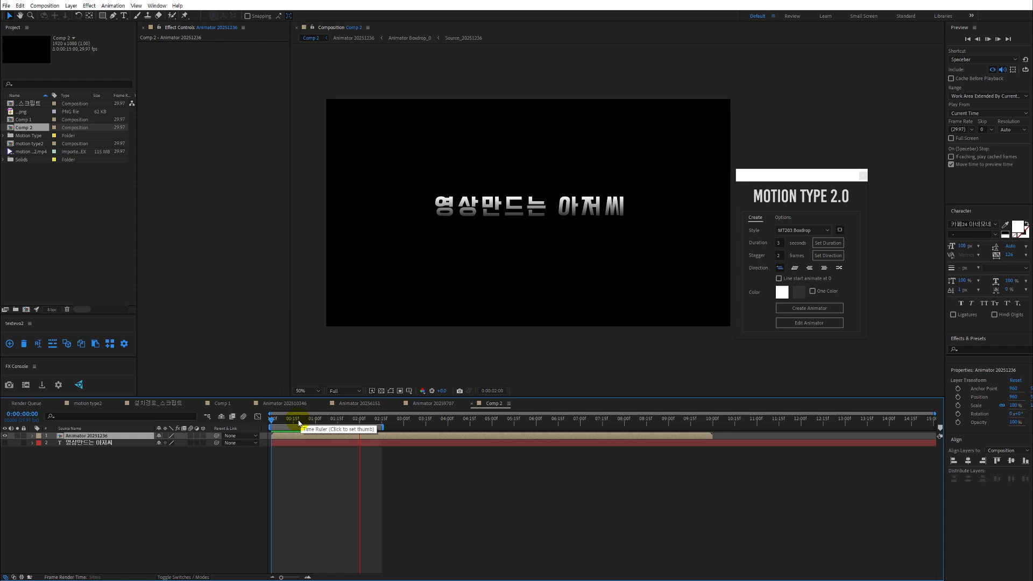
pyautogui.click(298, 423)
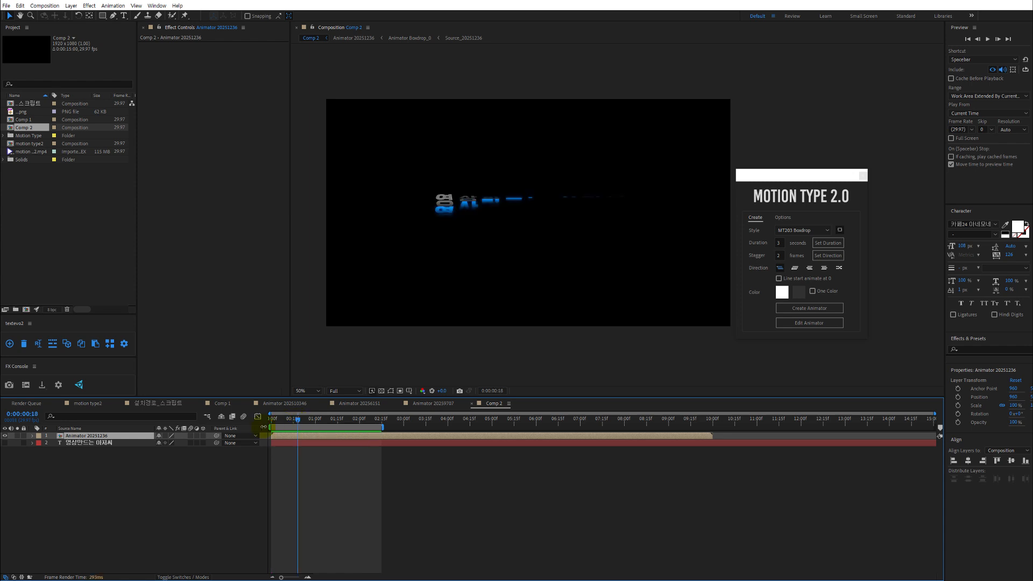
pyautogui.moveTo(277, 427); pyautogui.dragTo(366, 420)
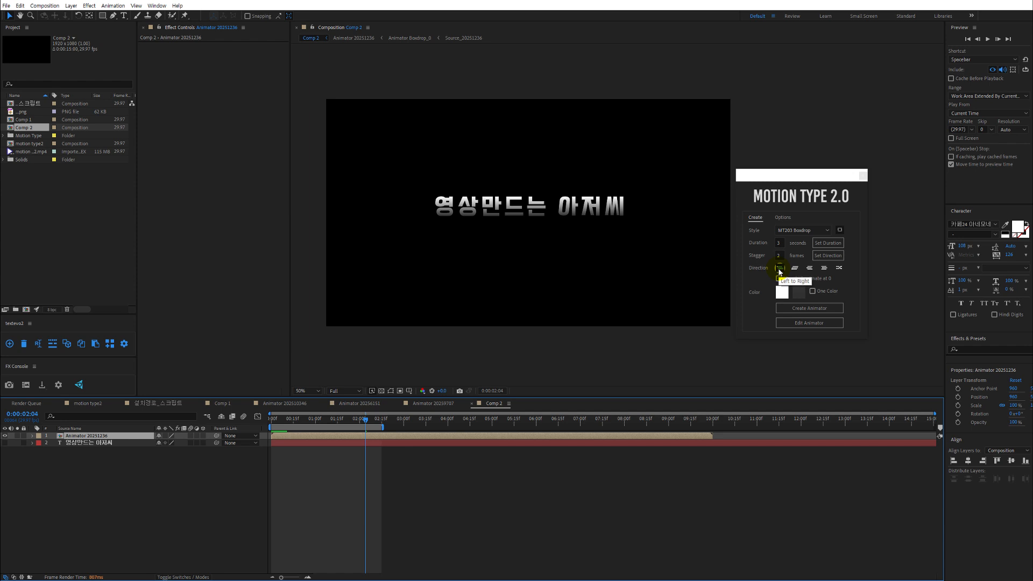
pyautogui.click(820, 309)
pyautogui.moveTo(316, 420); pyautogui.dragTo(376, 424)
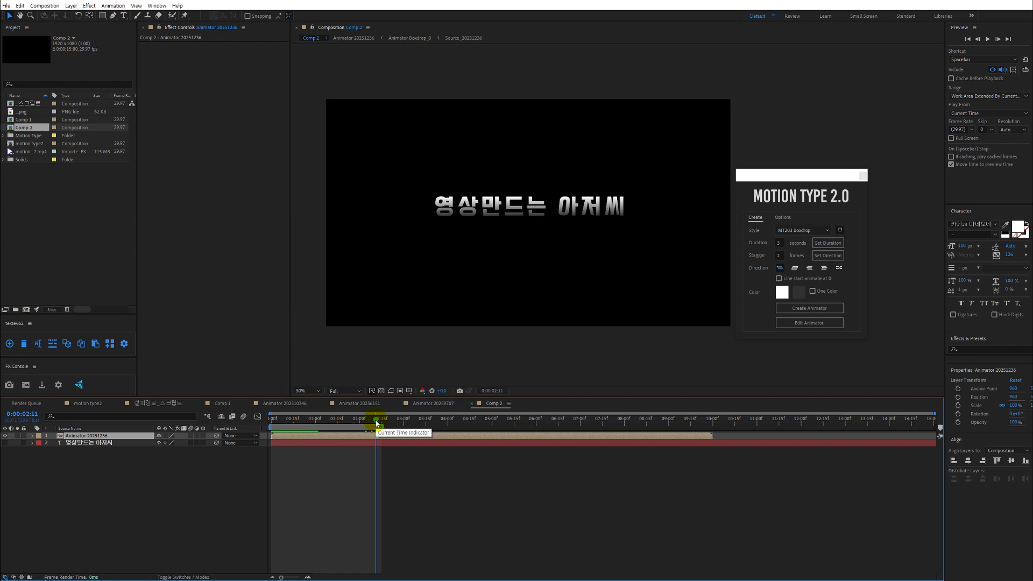
pyautogui.click(359, 421)
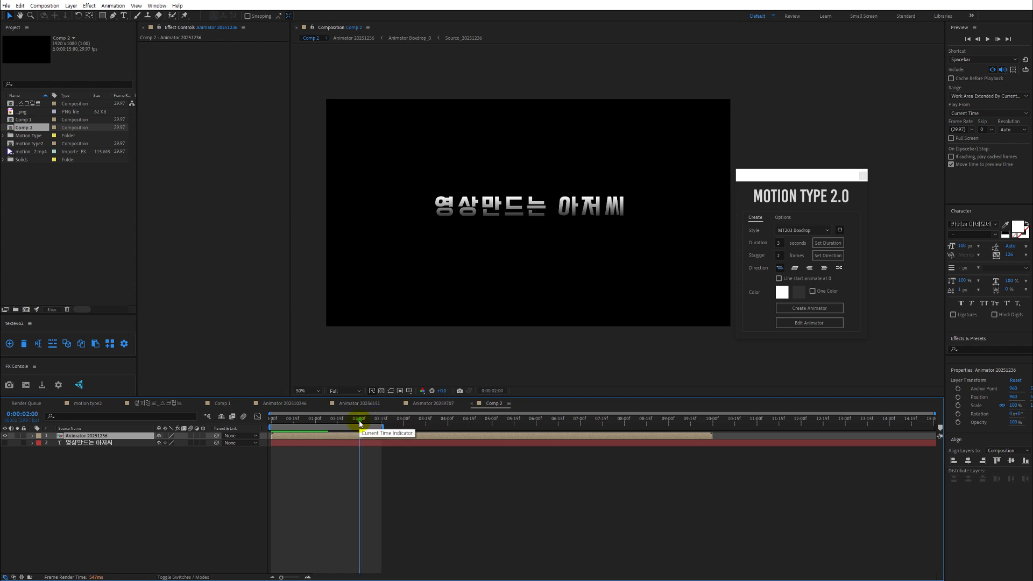
pyautogui.click(342, 423)
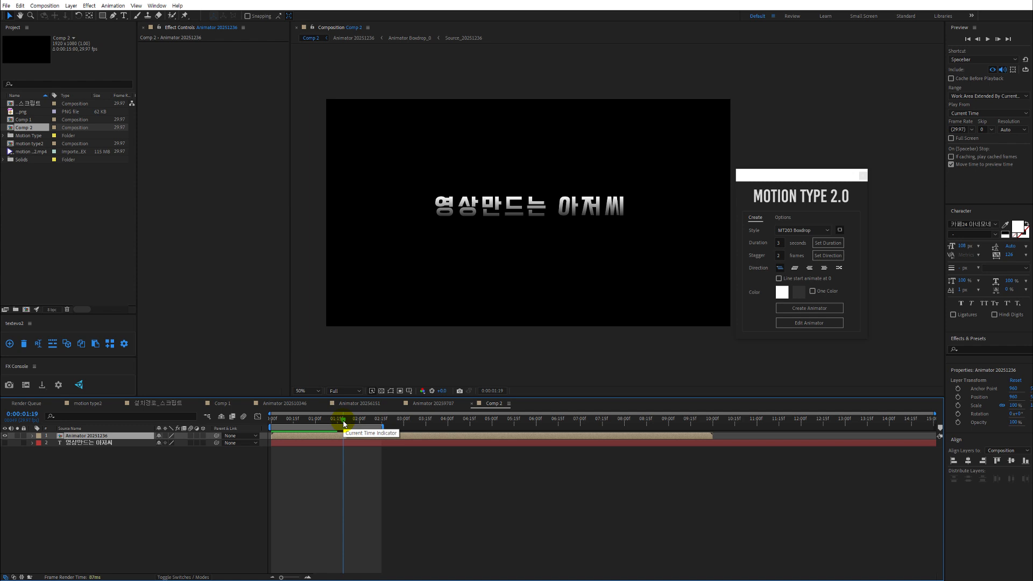
# Hide the Boxdrop animator layer in Comp 2, and show and select the original title text layer.
pyautogui.click(676, 274)
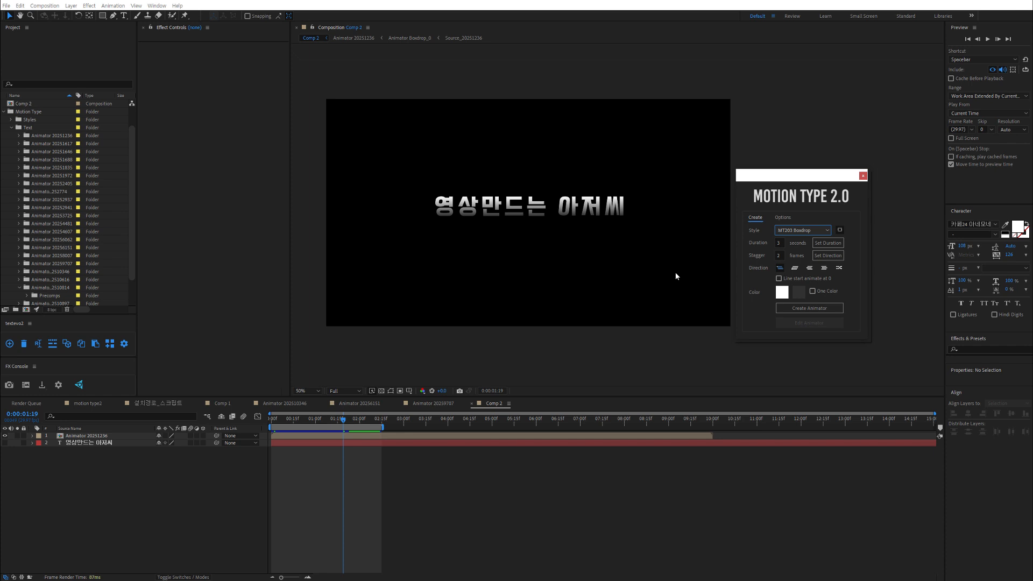
pyautogui.click(6, 437)
pyautogui.click(6, 443)
pyautogui.click(85, 443)
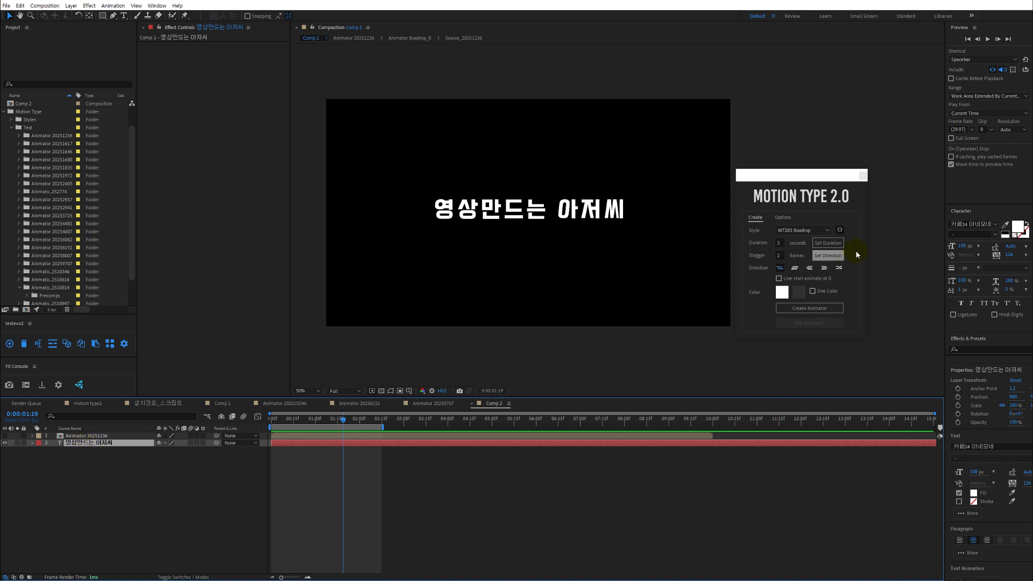
# Choose the MT207 Deck style and set the first animator color to blue (RGB 0, 128, 255).
pyautogui.click(823, 232)
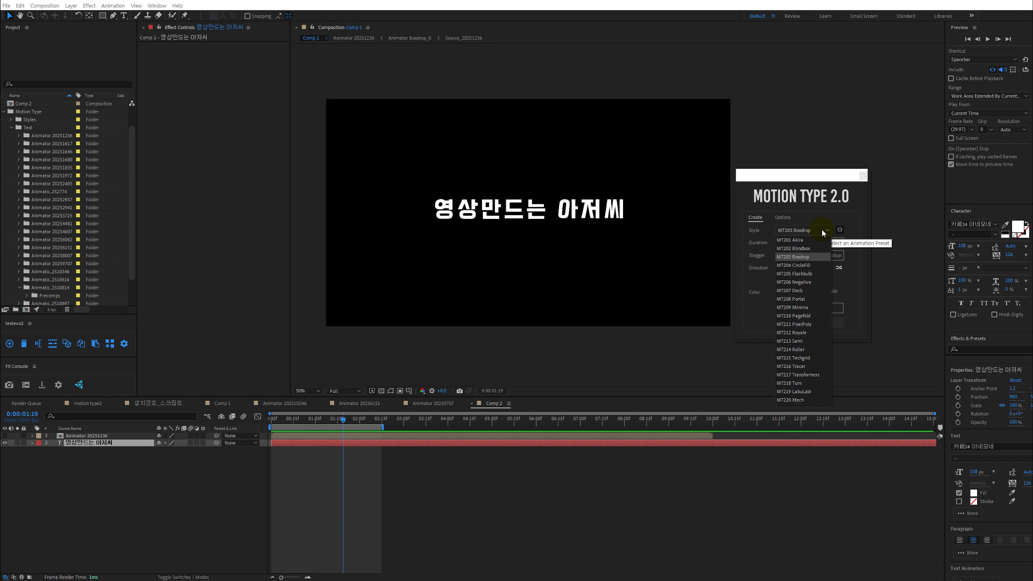
pyautogui.click(807, 291)
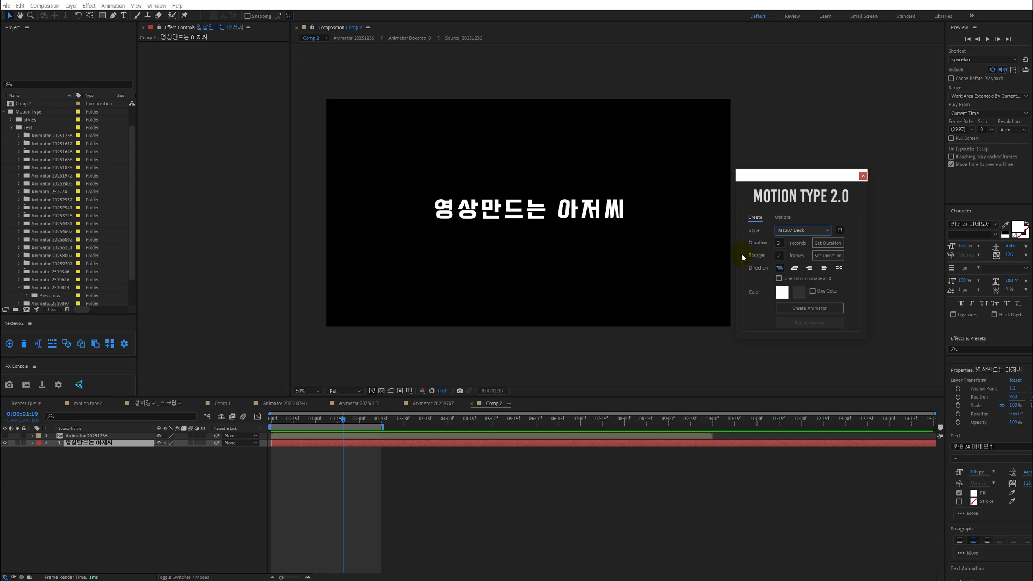
pyautogui.click(783, 292)
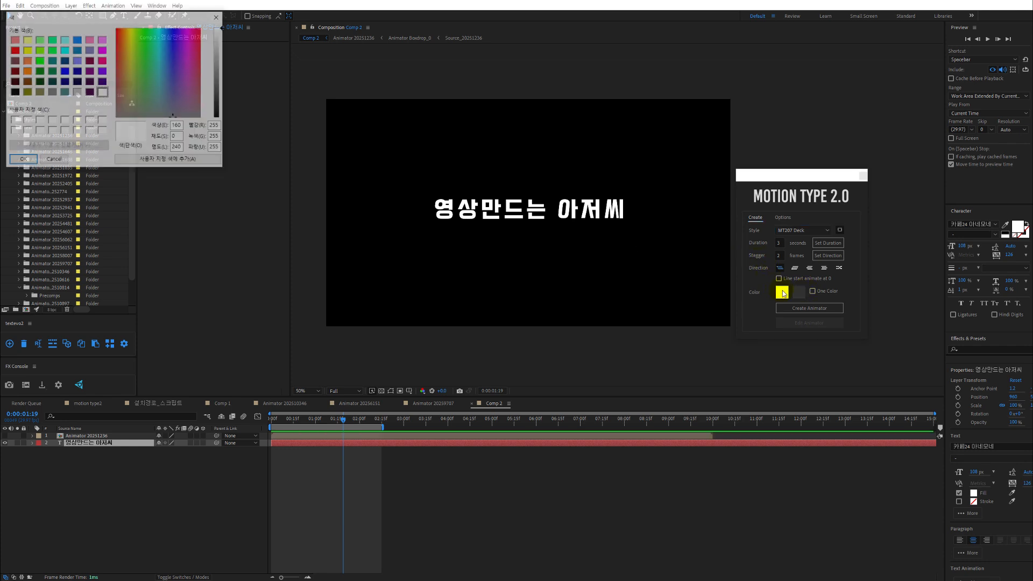
pyautogui.moveTo(174, 16); pyautogui.dragTo(640, 189)
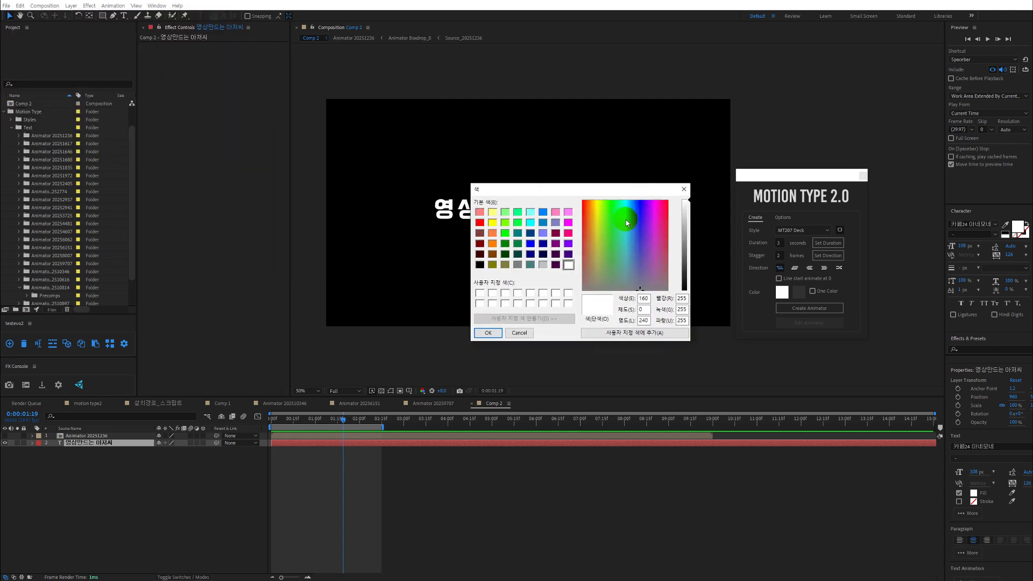
pyautogui.click(543, 212)
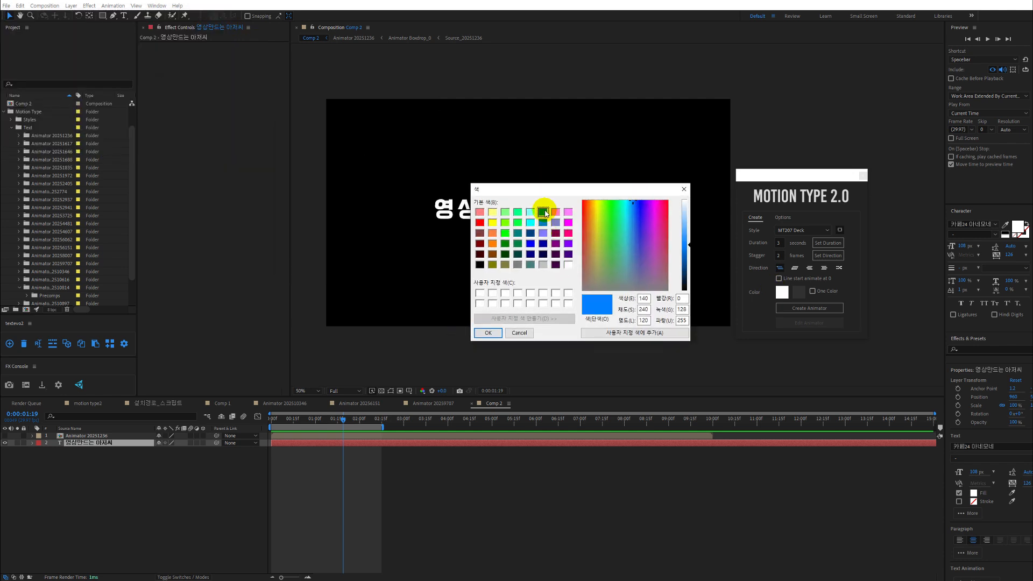
pyautogui.click(488, 332)
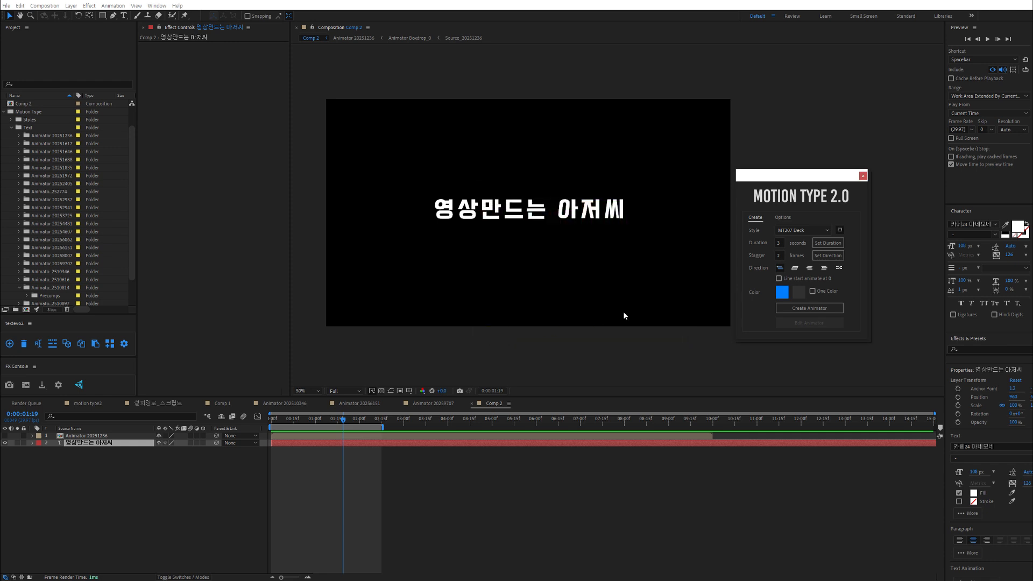
# Set the second animator color to lime green (RGB 128, 255, 0) and create the Deck animator.
pyautogui.click(799, 298)
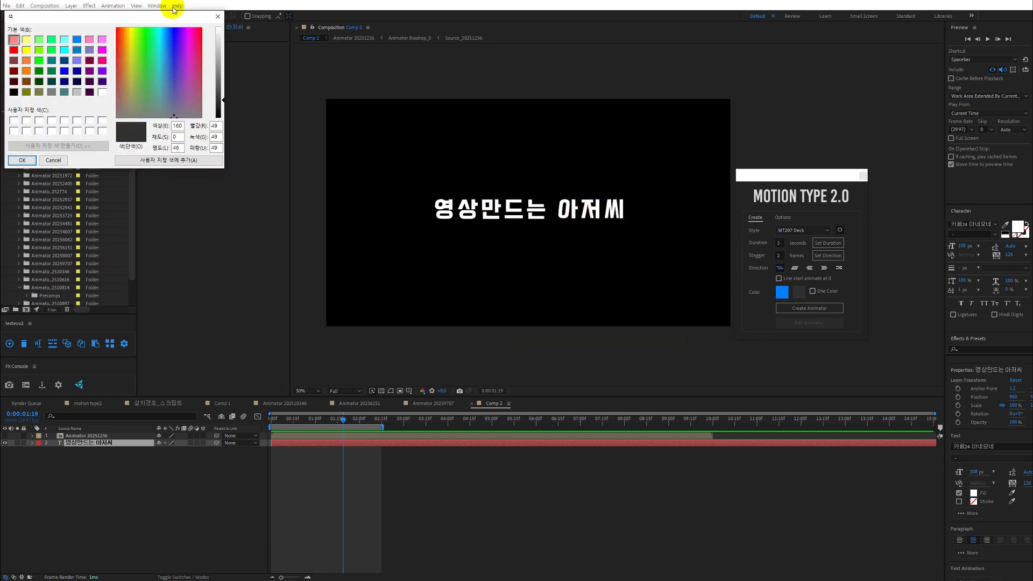
pyautogui.moveTo(178, 22); pyautogui.dragTo(611, 175)
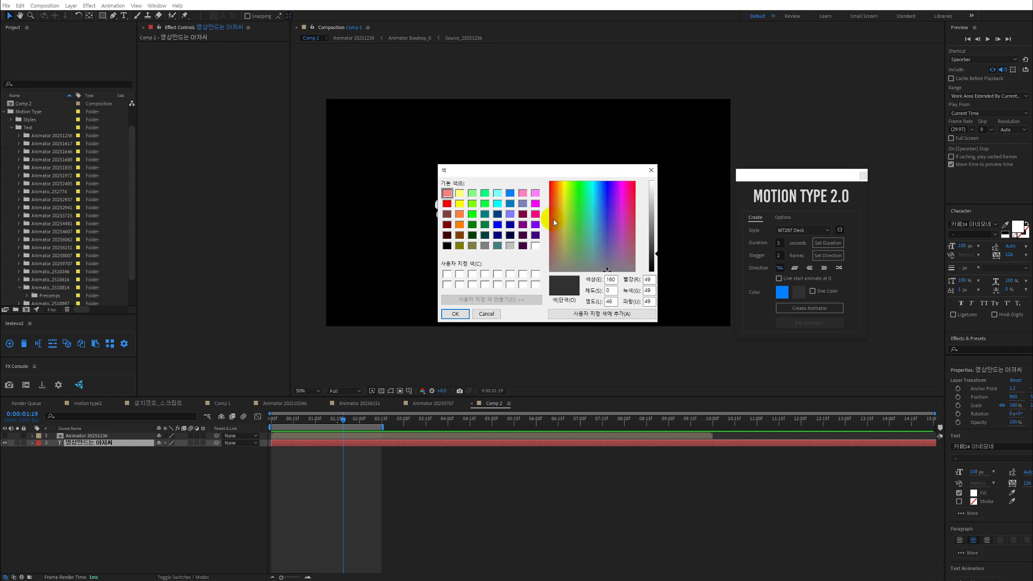
pyautogui.click(472, 203)
pyautogui.click(465, 316)
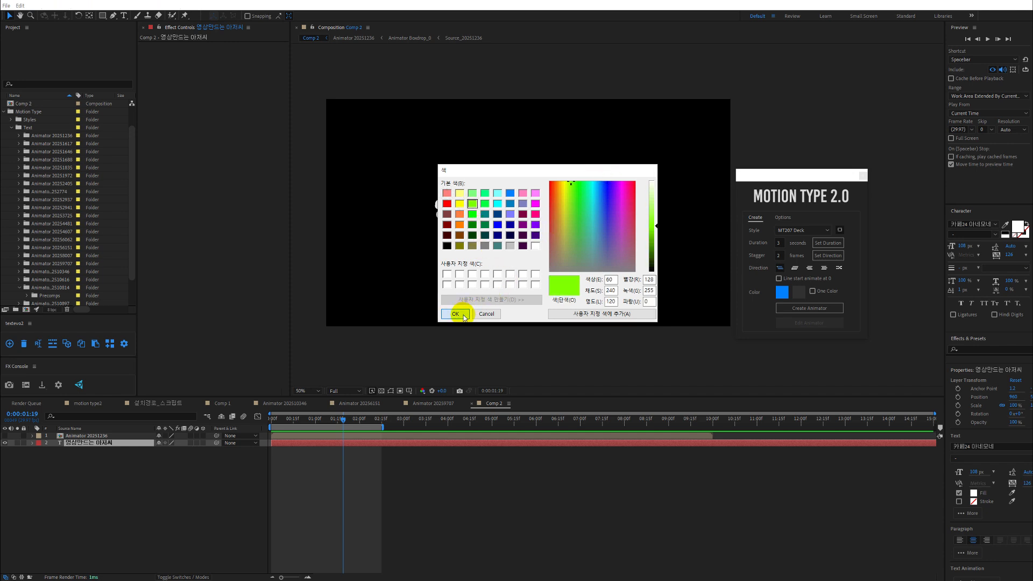
pyautogui.click(798, 307)
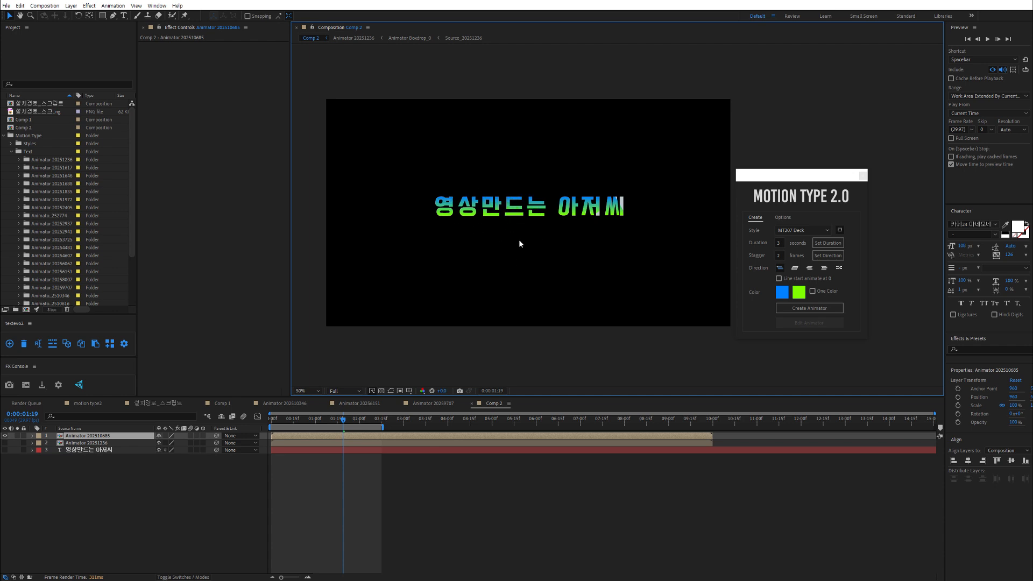
# Inspect the title text and both animator layers, toggling the text layer's visibility, and select the Deck animator layer.
pyautogui.click(120, 454)
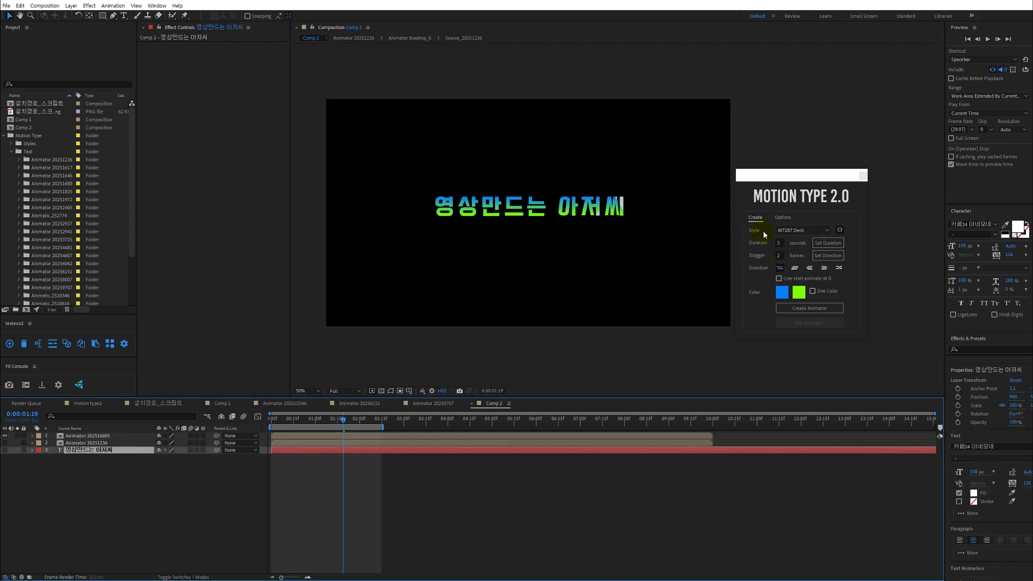
pyautogui.click(115, 443)
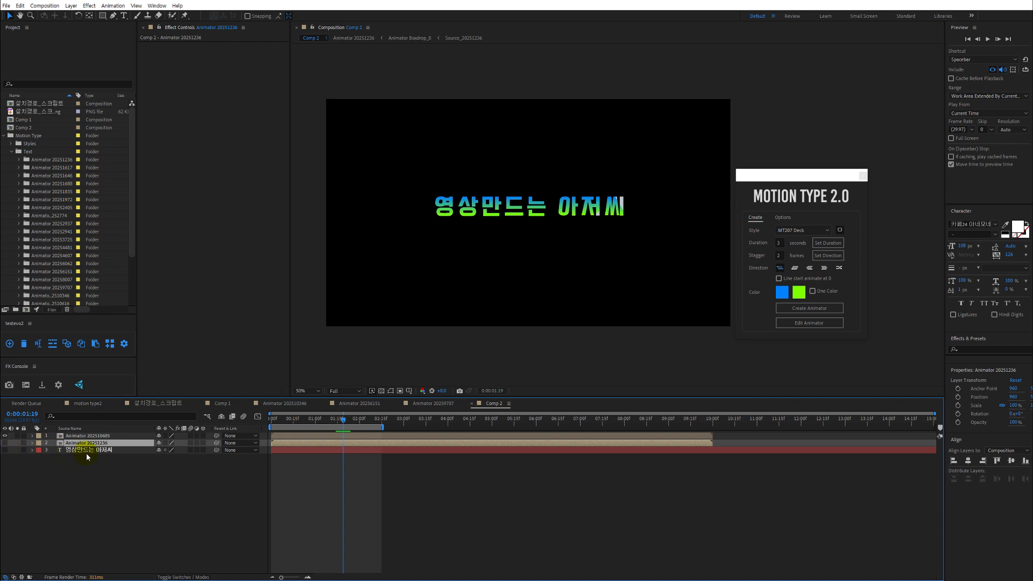
pyautogui.click(5, 451)
pyautogui.click(6, 452)
pyautogui.click(6, 452)
pyautogui.click(5, 451)
pyautogui.click(101, 437)
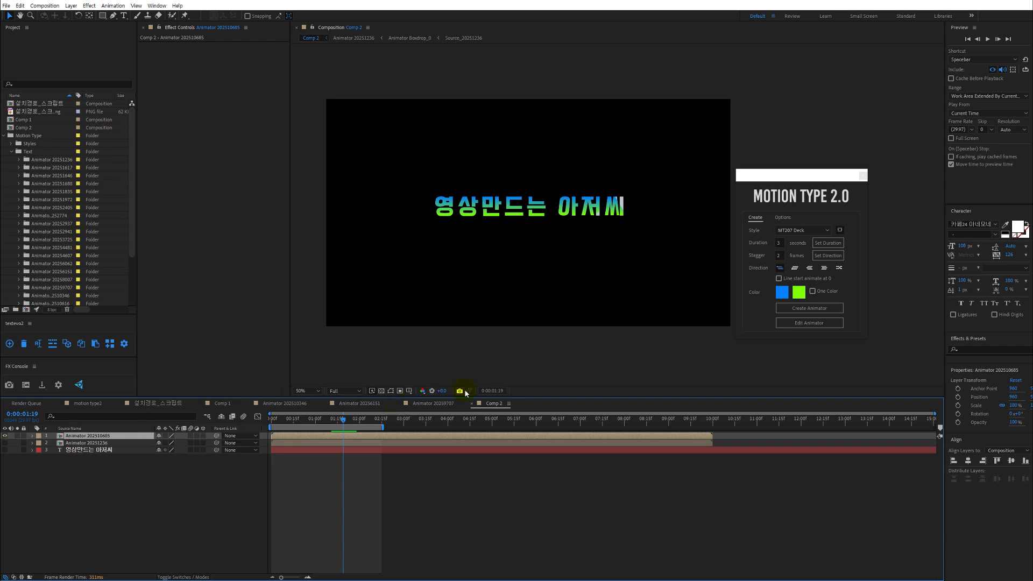
# Play the Deck title animation from the start and scrub through it to about 0:00:01:20.
pyautogui.moveTo(329, 423); pyautogui.dragTo(277, 424)
pyautogui.press('space')
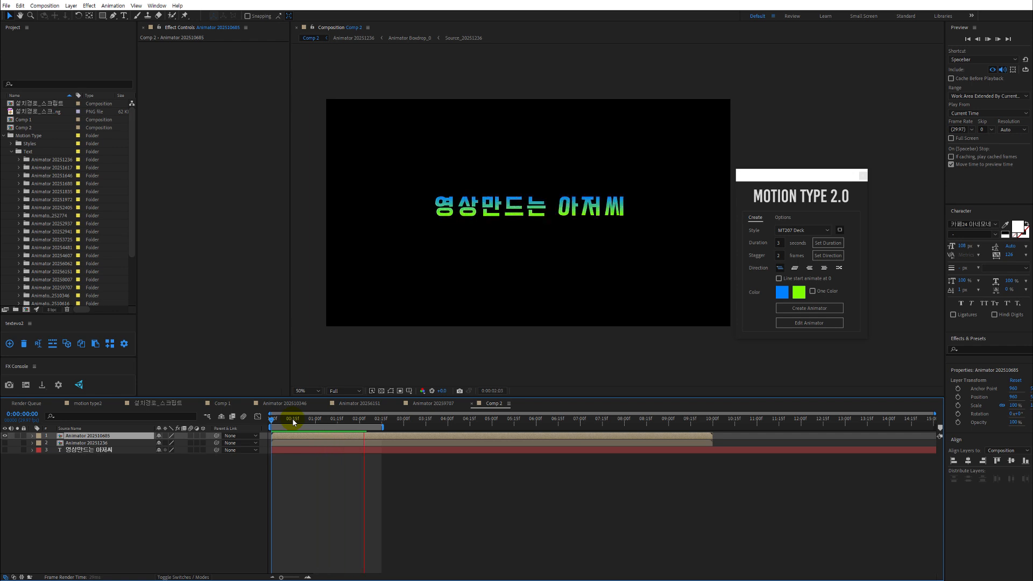
pyautogui.click(293, 418)
pyautogui.moveTo(293, 423); pyautogui.dragTo(272, 422)
pyautogui.press('space')
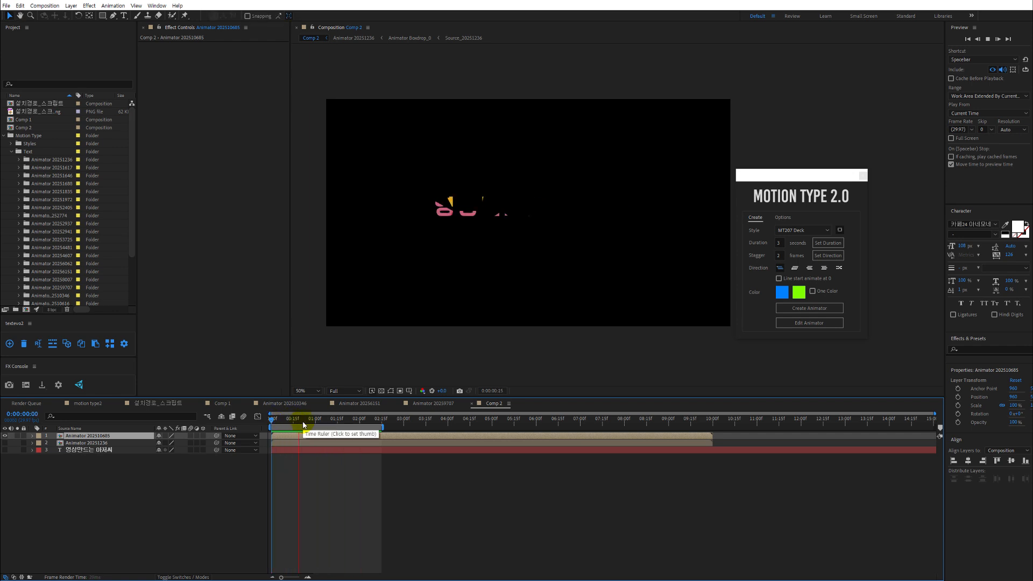
pyautogui.click(303, 423)
pyautogui.moveTo(303, 423); pyautogui.dragTo(345, 422)
pyautogui.click(780, 248)
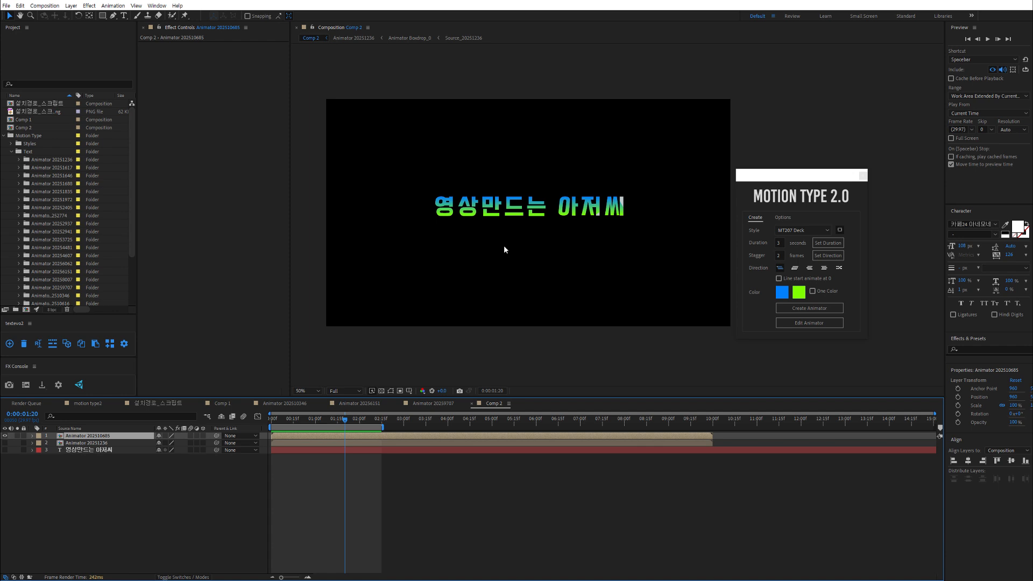
# Open the Deck animator layer's precomposition and scrub its timeline to 0:00:02:25.
pyautogui.click(121, 438)
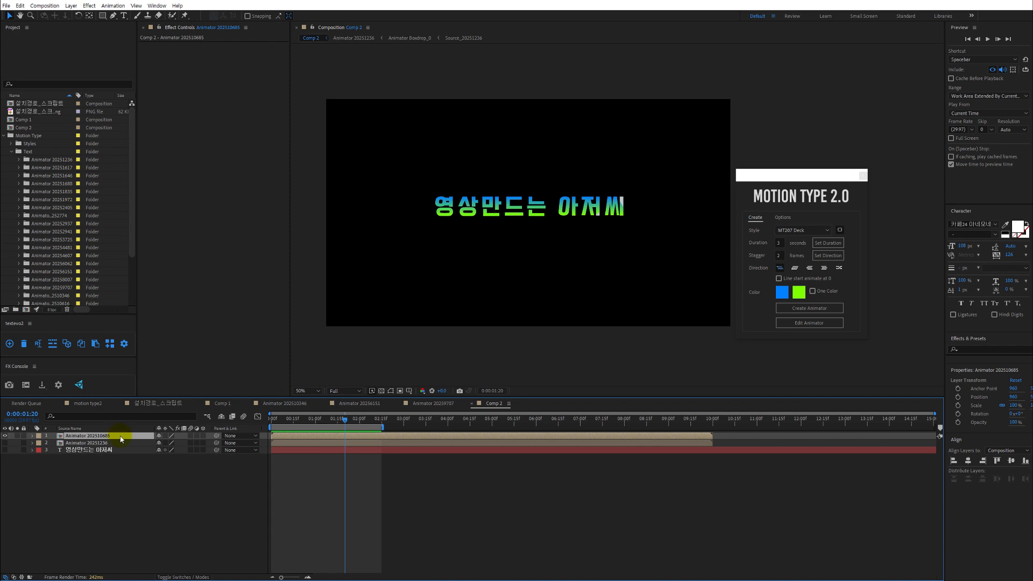
pyautogui.doubleClick(323, 437)
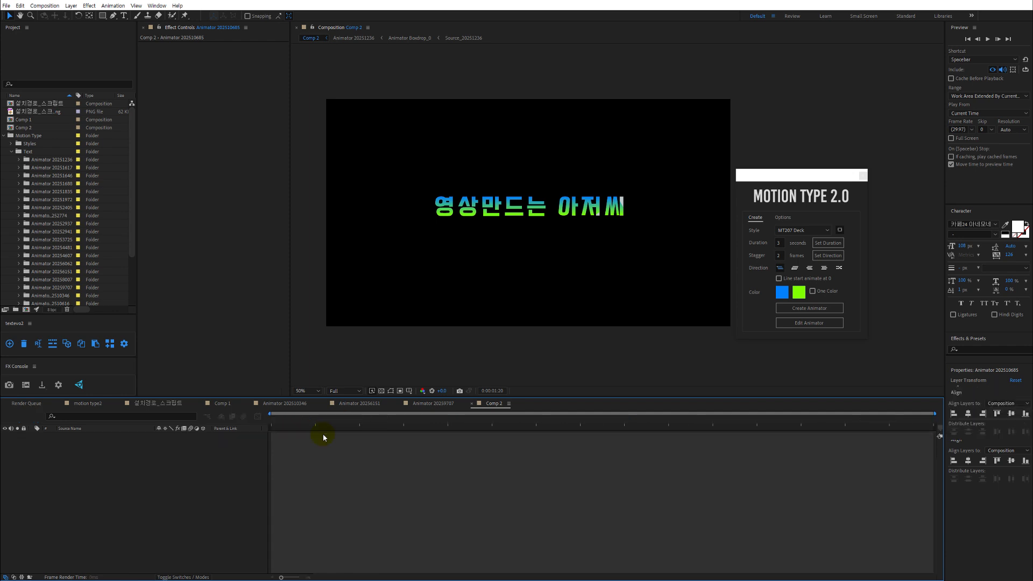
pyautogui.moveTo(358, 415); pyautogui.dragTo(459, 419)
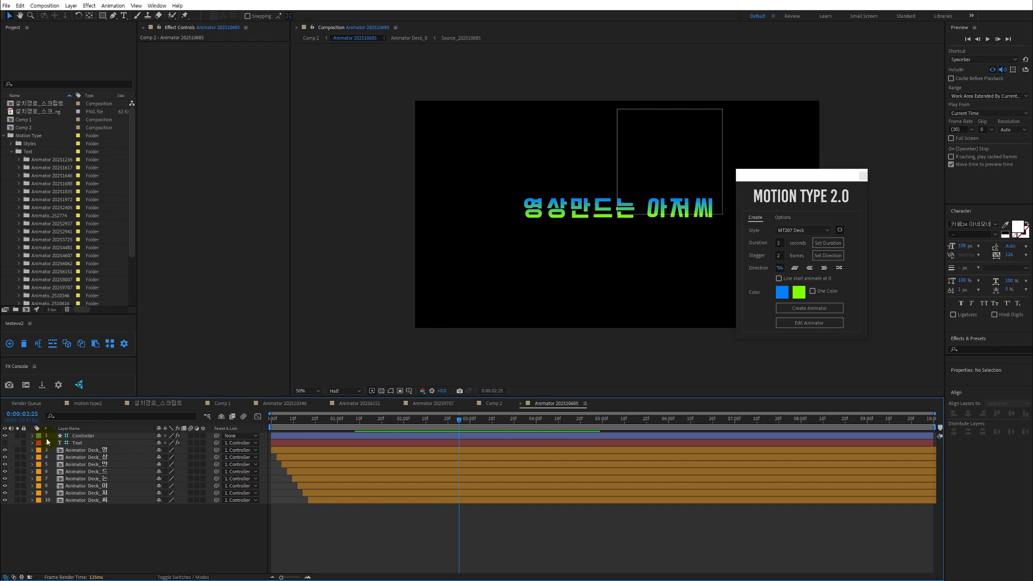
# Hide the Controller layer in the Deck precomposition and select it to display its color and random seed controls.
pyautogui.click(7, 437)
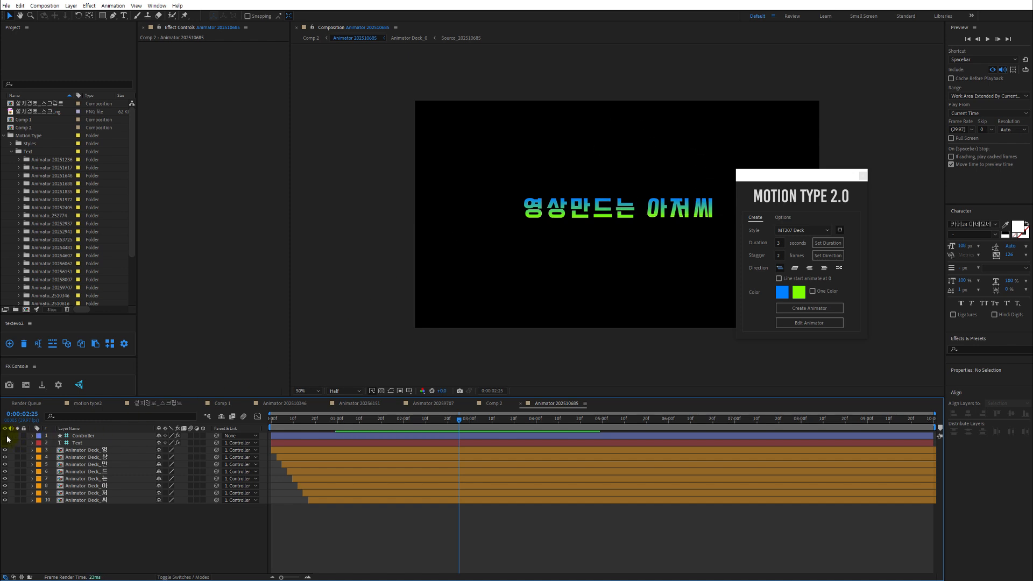
pyautogui.click(5, 443)
pyautogui.click(83, 436)
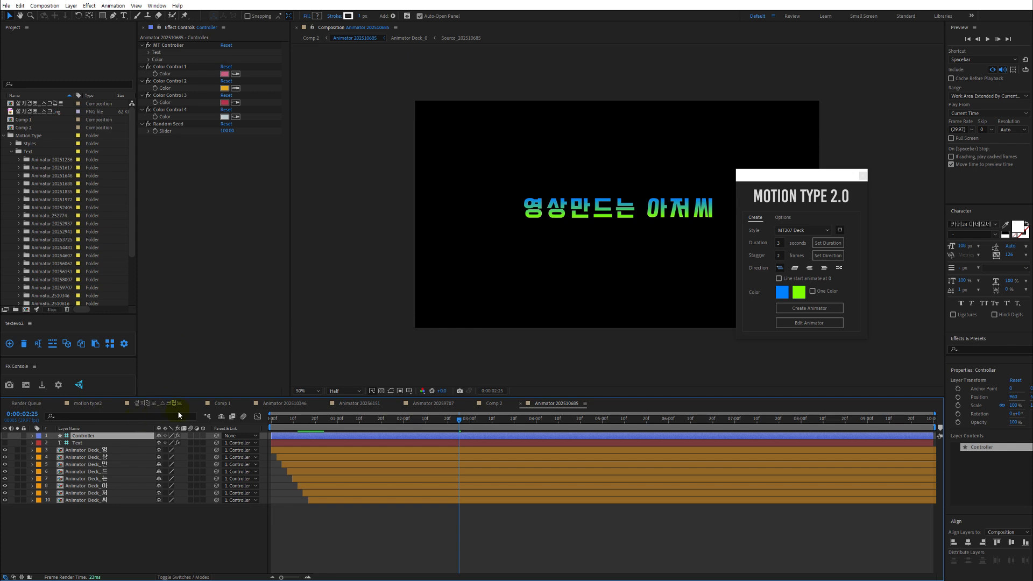
# Return to Comp 2, hide the Deck animator layer, and select and show the Boxdrop animator layer.
pyautogui.click(491, 404)
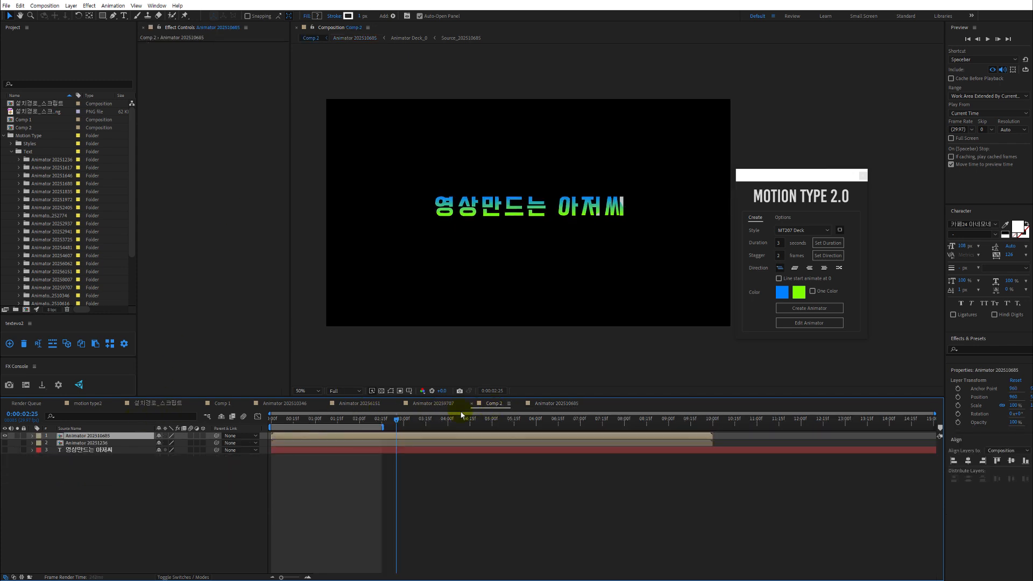
pyautogui.click(121, 443)
pyautogui.click(5, 436)
pyautogui.click(5, 442)
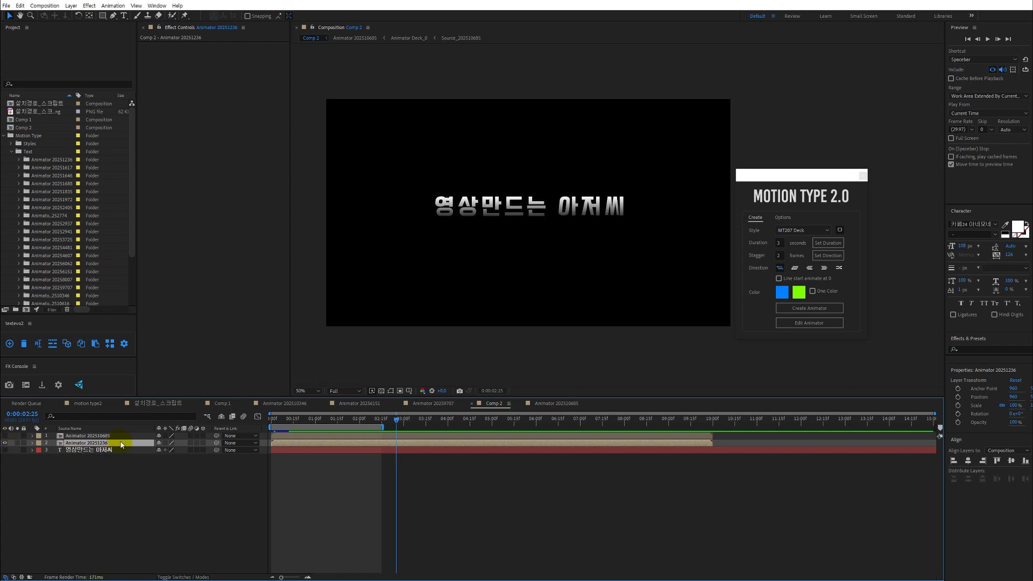
# Check the Motion Type style list without changing the style, and scrub the Boxdrop title in Comp 2 to 0:00:00:21.
pyautogui.click(829, 233)
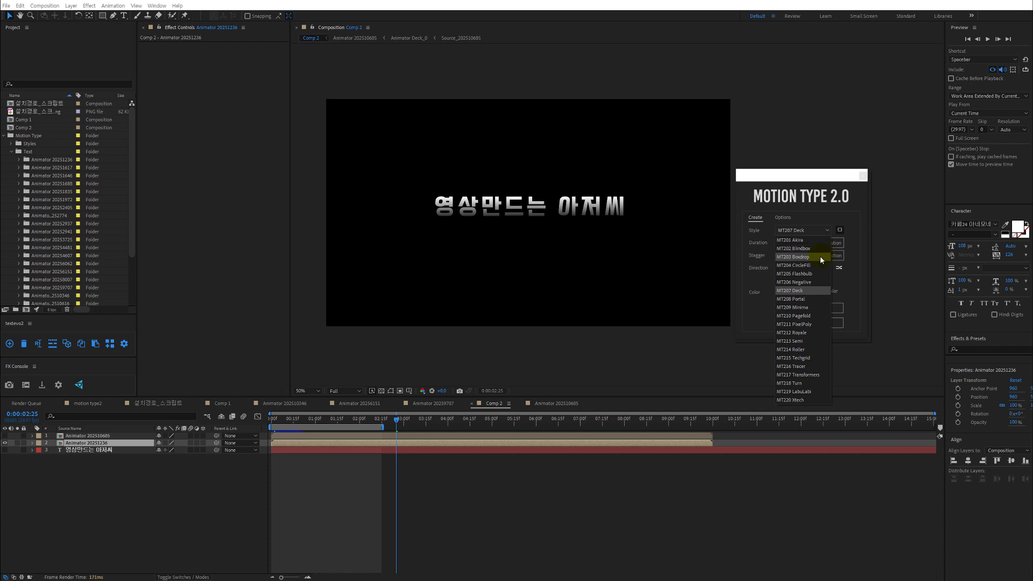
pyautogui.click(318, 472)
pyautogui.moveTo(310, 425); pyautogui.dragTo(339, 422)
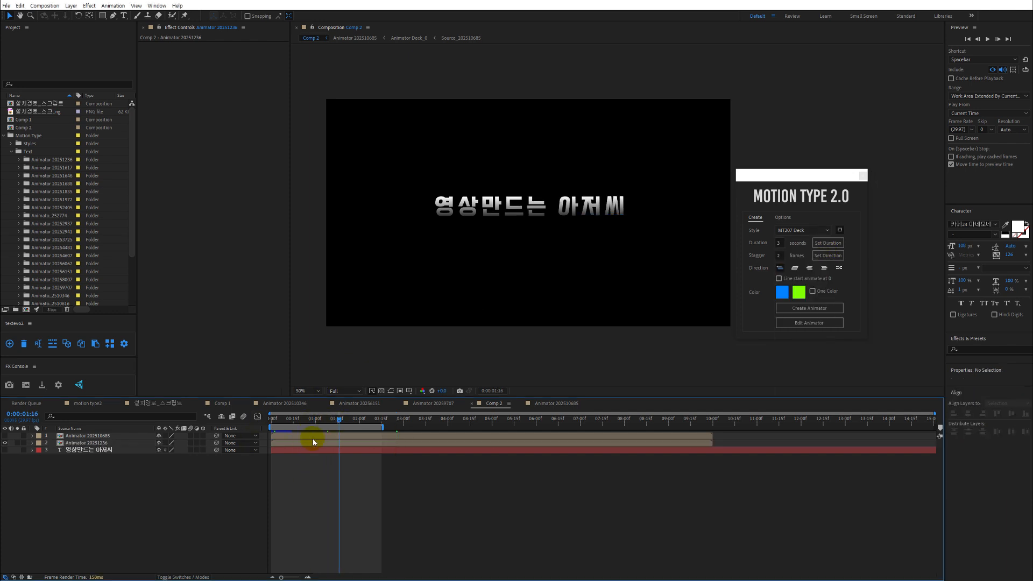
pyautogui.click(302, 421)
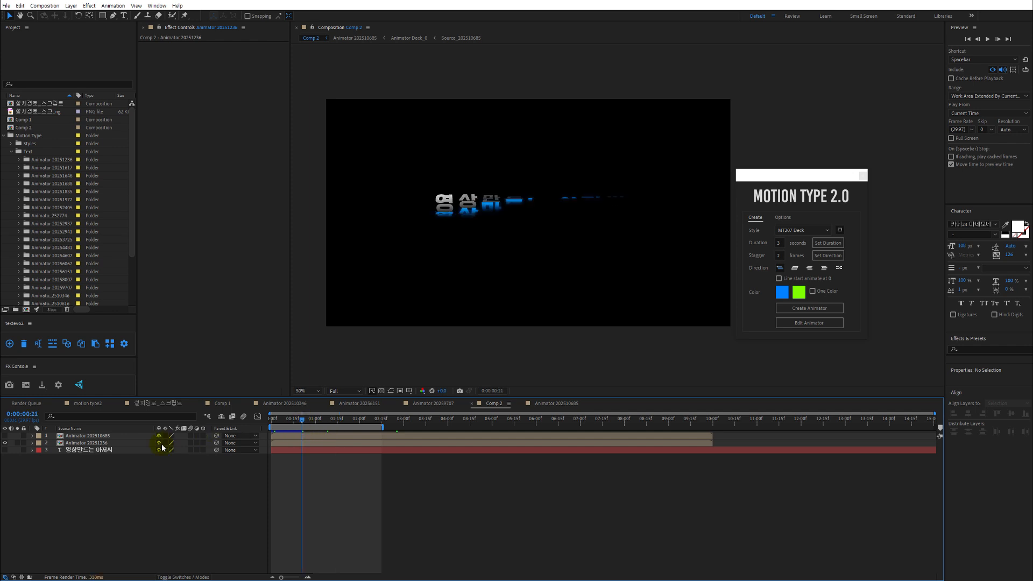
# Open the Boxdrop animator layer's precomposition and select its Controller layer to show the color and glow controls.
pyautogui.click(133, 442)
pyautogui.doubleClick(132, 443)
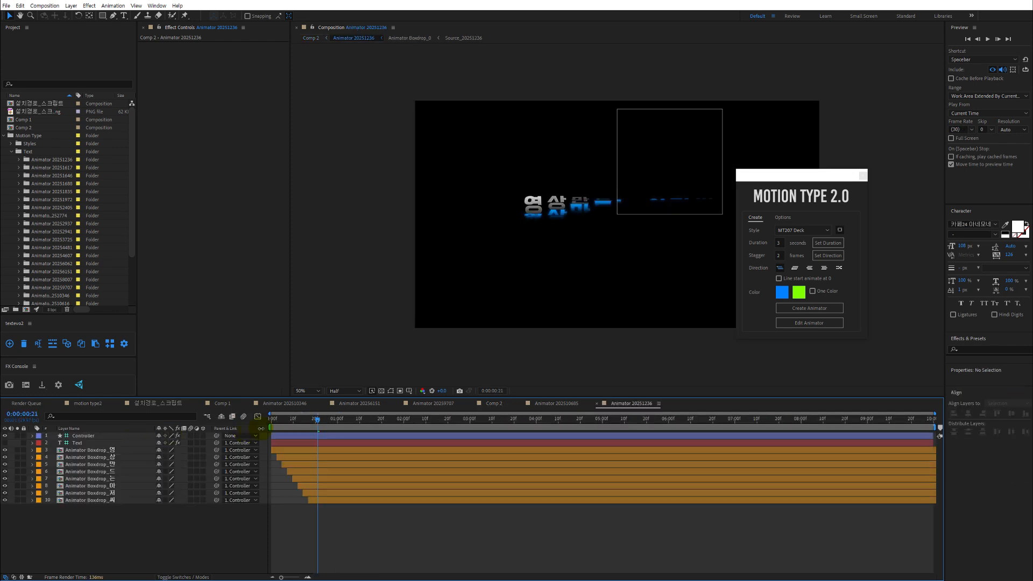
pyautogui.click(140, 435)
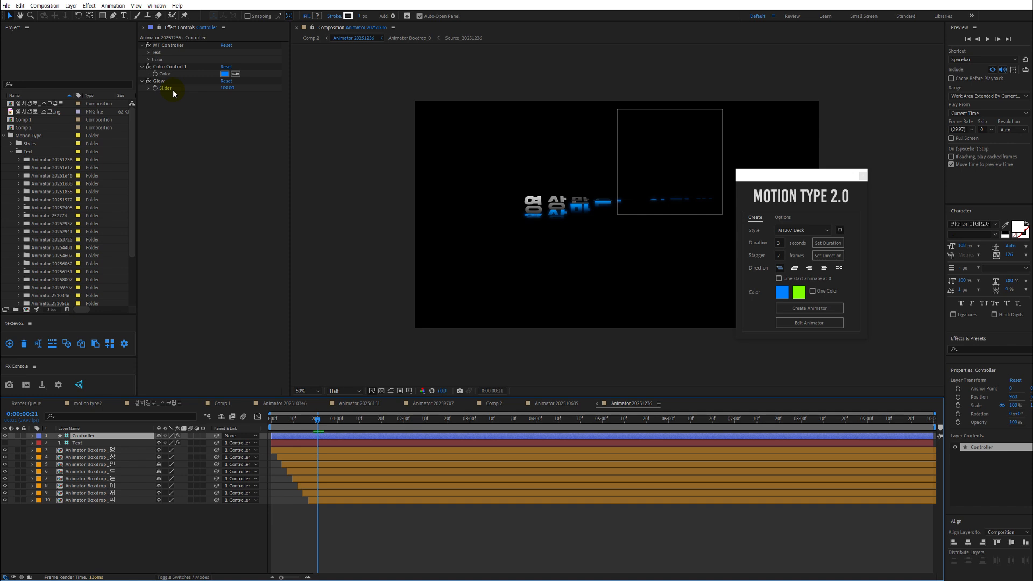
# Compare the Boxdrop controls with the Deck animator's Controller settings, check Comp 2, and return to the Boxdrop precomposition.
pyautogui.click(557, 403)
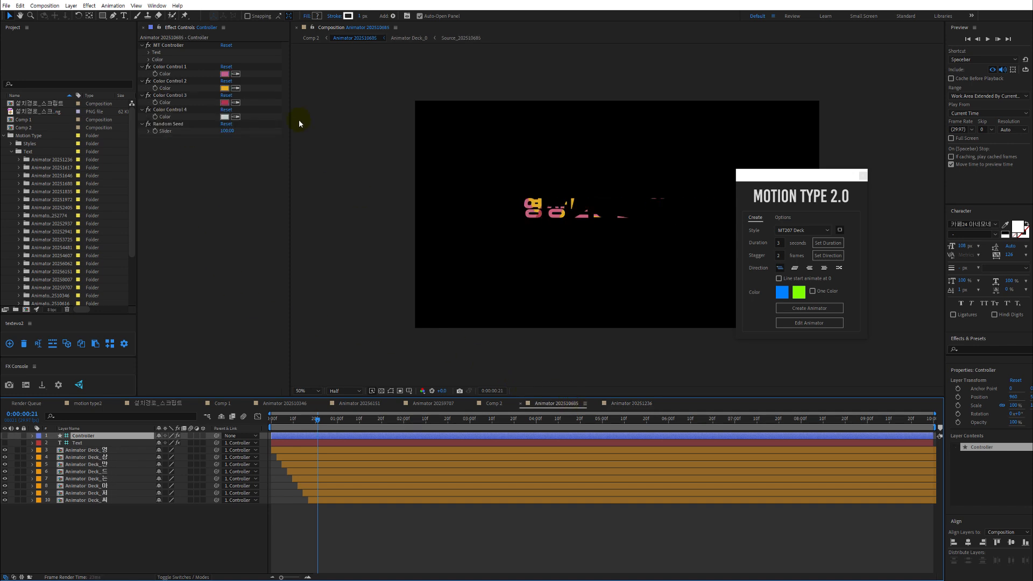
pyautogui.click(630, 403)
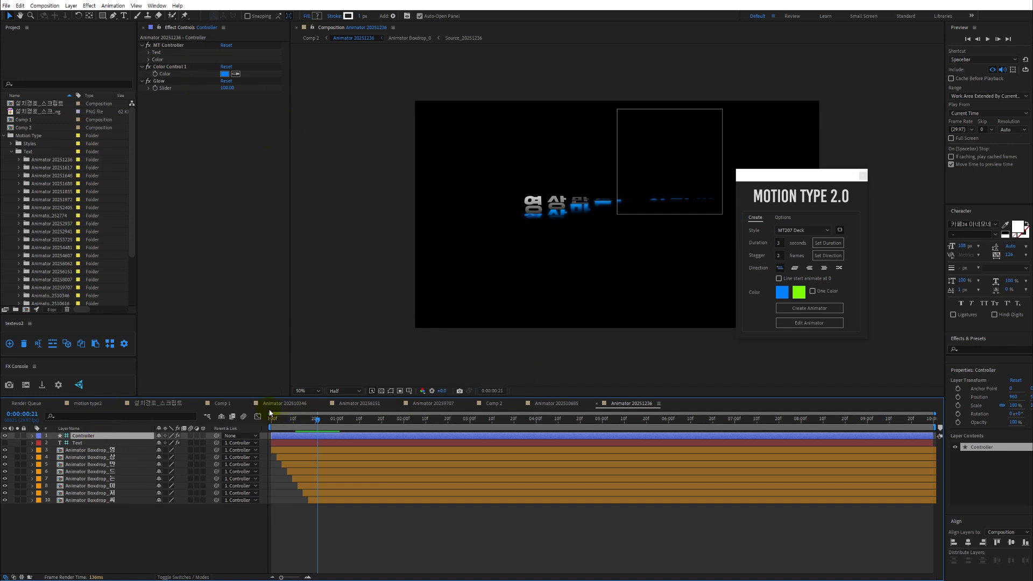
pyautogui.click(491, 404)
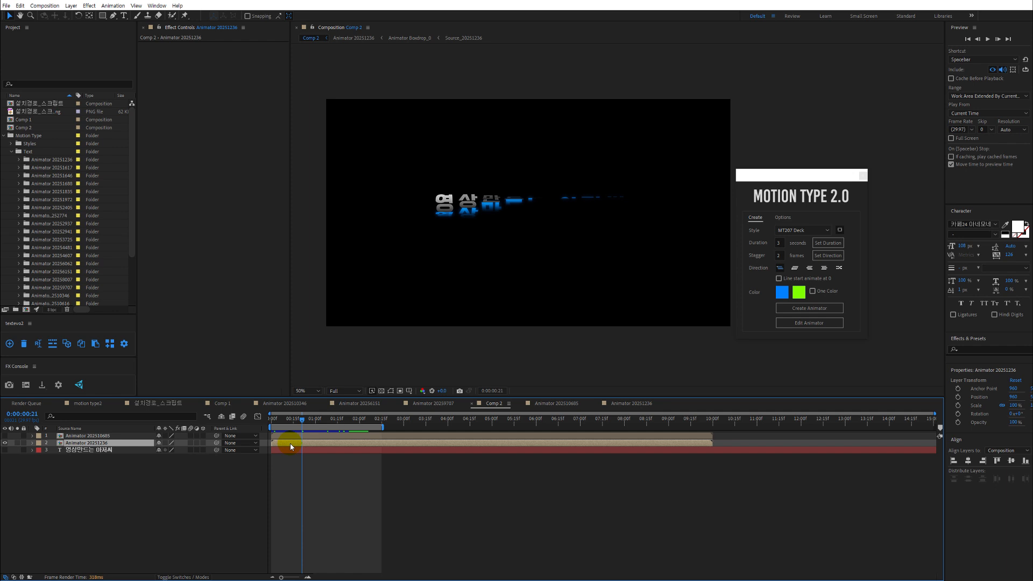
pyautogui.click(626, 404)
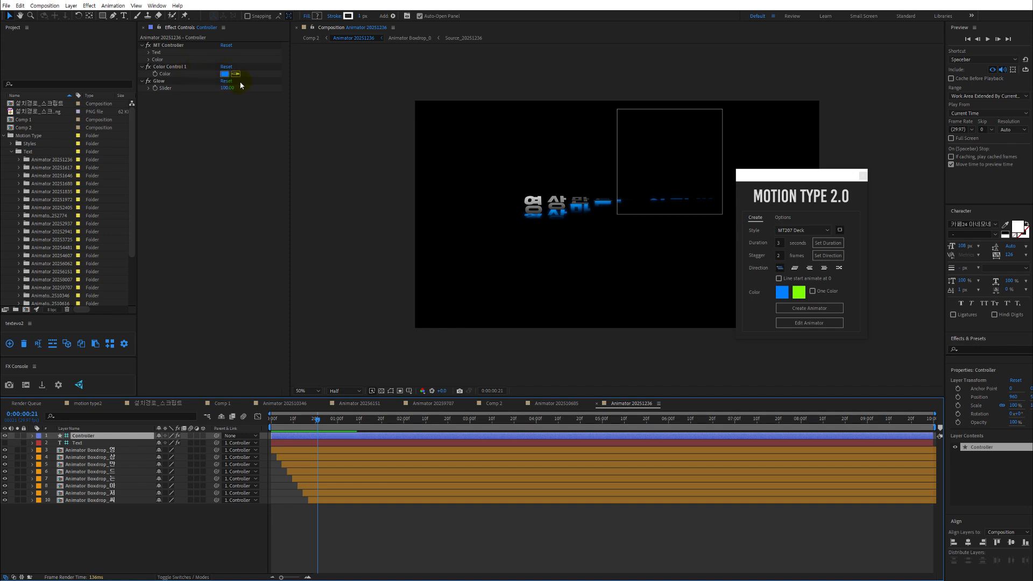
# Set the Boxdrop Controller's Color Control 1 color to orange-yellow F3B100.
pyautogui.click(224, 74)
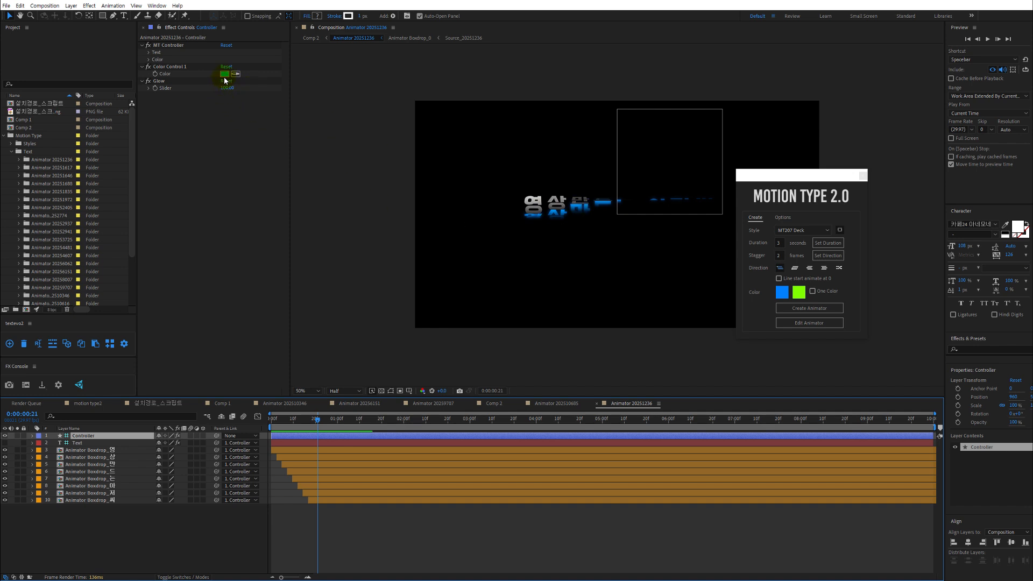
pyautogui.moveTo(724, 332)
pyautogui.mouseDown()
pyautogui.moveTo(701, 346)
pyautogui.moveTo(733, 369)
pyautogui.moveTo(722, 379)
pyautogui.mouseUp()
pyautogui.click(759, 409)
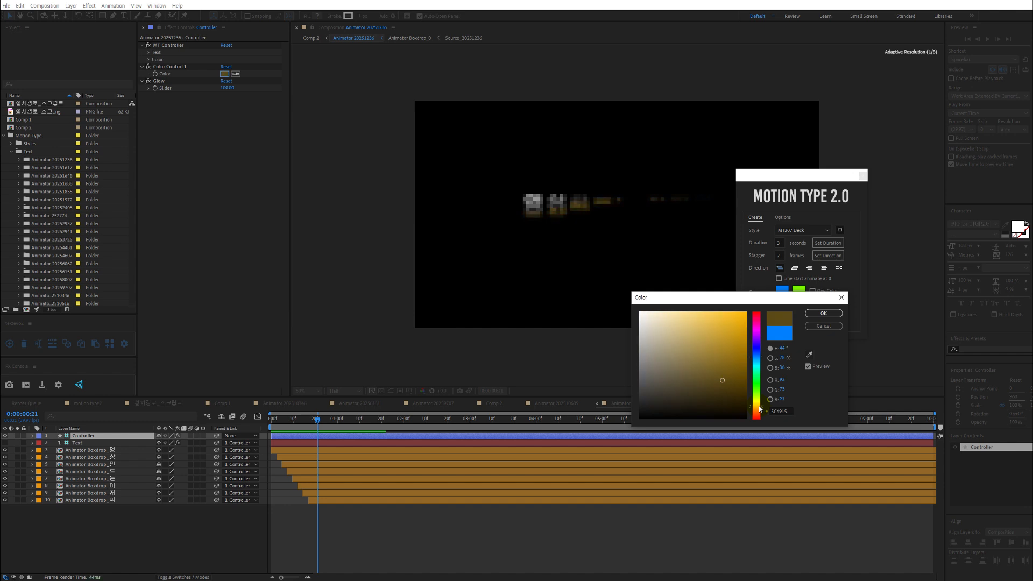
pyautogui.click(745, 317)
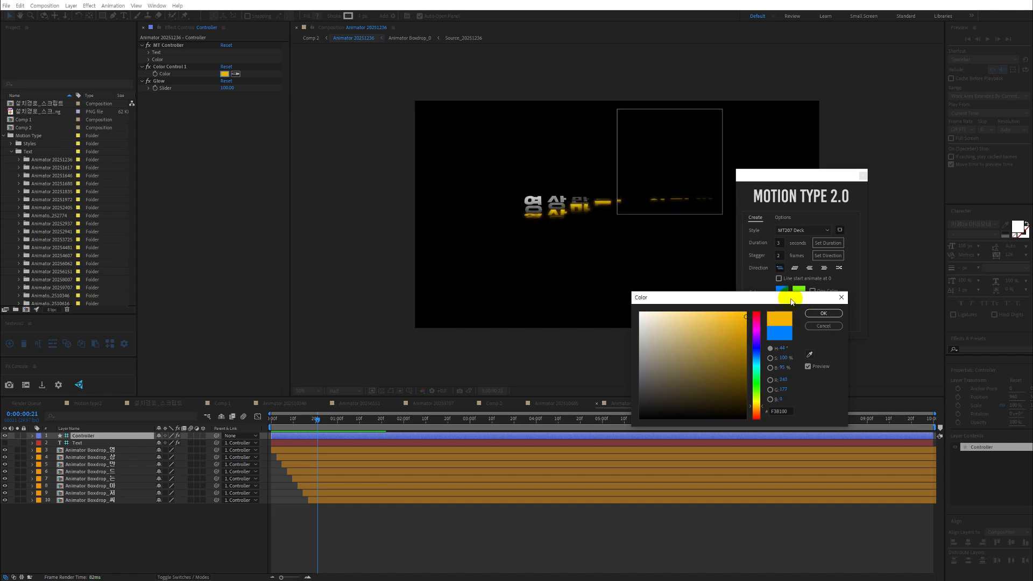
pyautogui.click(823, 313)
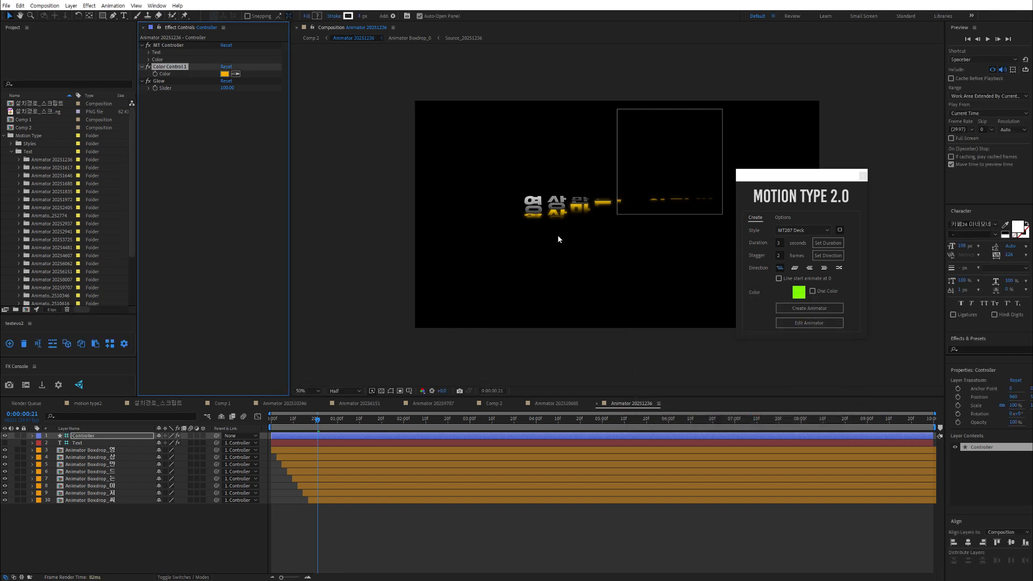
# Preview the recolored Boxdrop title animation and scrub through it to 0:00:01:16.
pyautogui.moveTo(293, 420)
pyautogui.mouseDown()
pyautogui.moveTo(348, 420)
pyautogui.moveTo(308, 427)
pyautogui.mouseUp()
pyautogui.press('space')
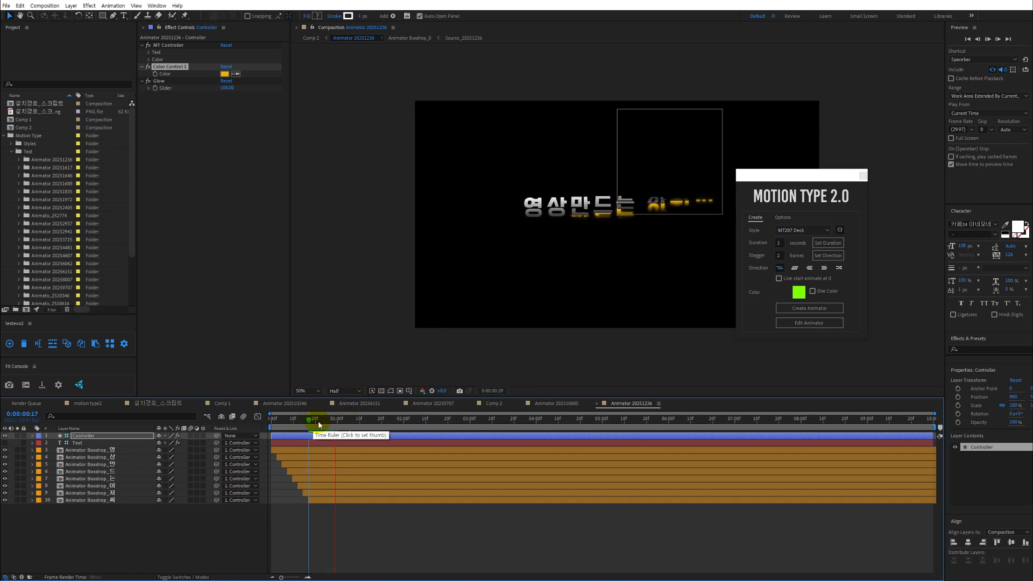
pyautogui.click(318, 422)
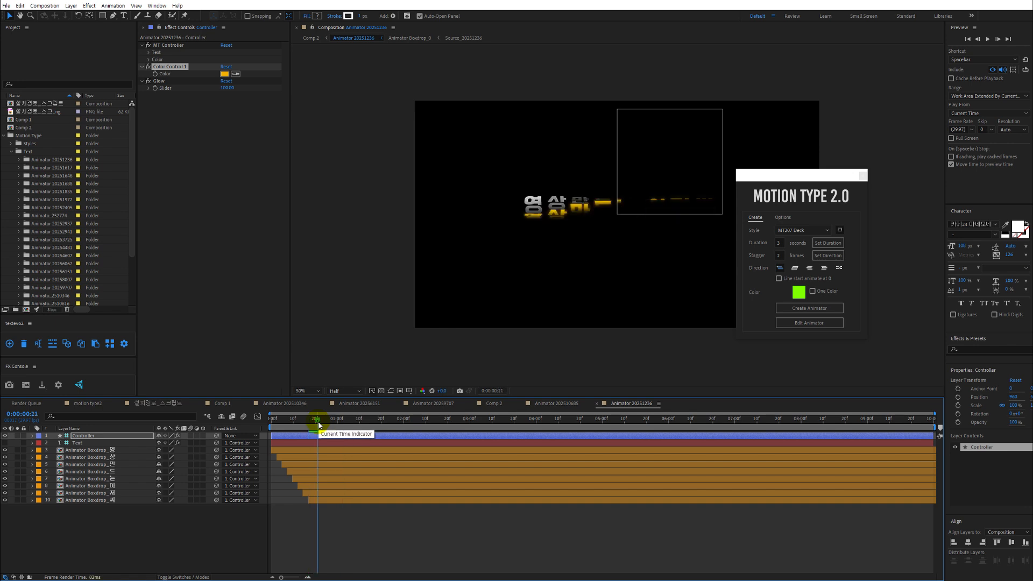
pyautogui.click(351, 424)
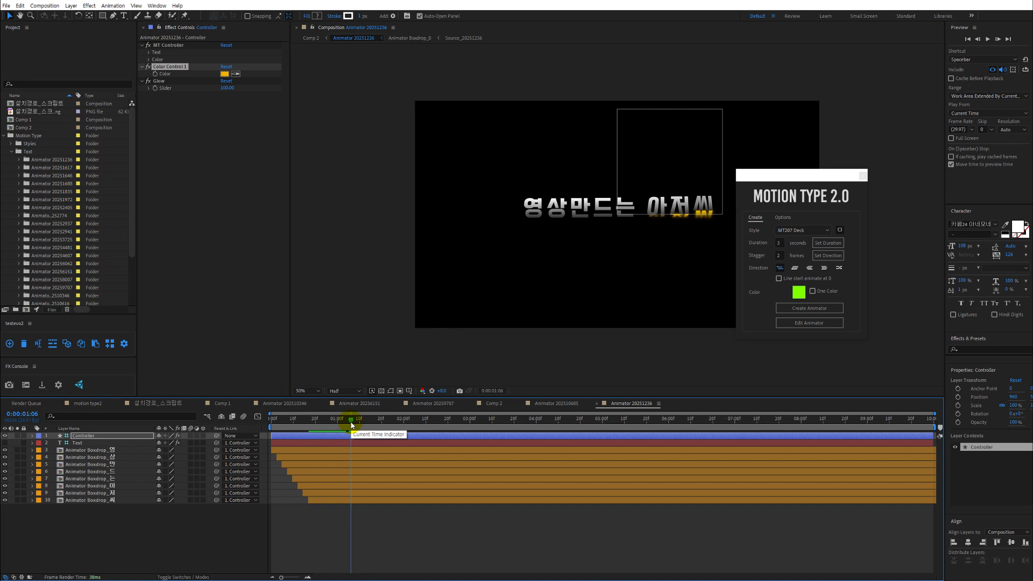
pyautogui.moveTo(350, 424); pyautogui.dragTo(374, 422)
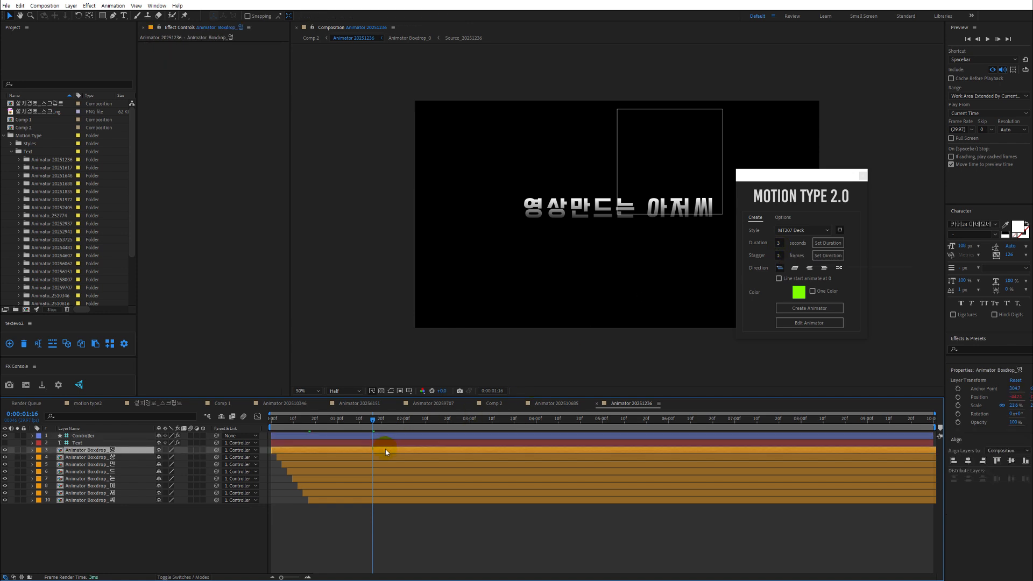
# Reveal the Time Remap keyframes of all eight Boxdrop character layers and inspect the first character's keyframe at 0:00:02:00.
pyautogui.keyDown('shift'); pyautogui.click(385, 500); pyautogui.keyUp('shift')
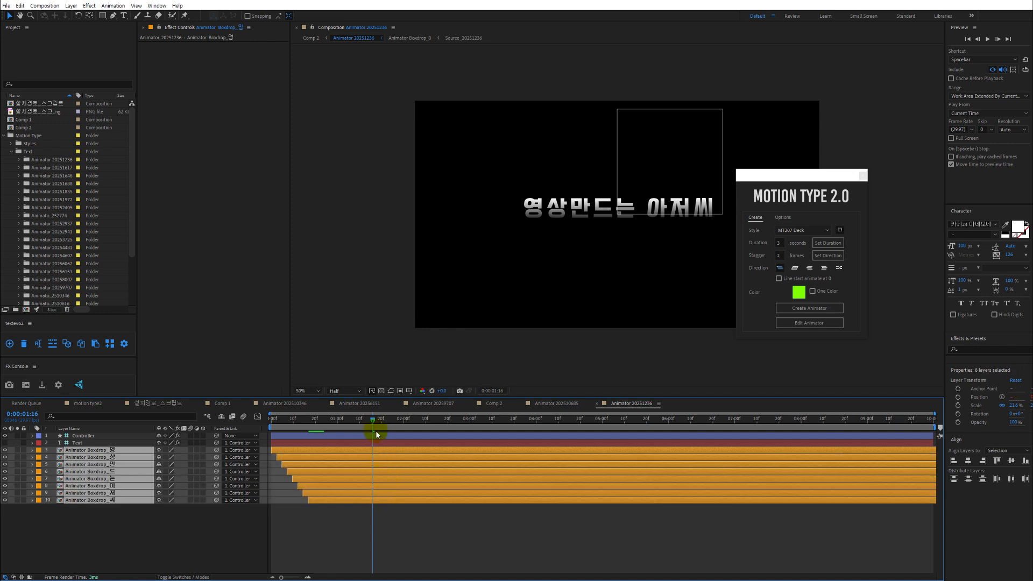
pyautogui.press('u')
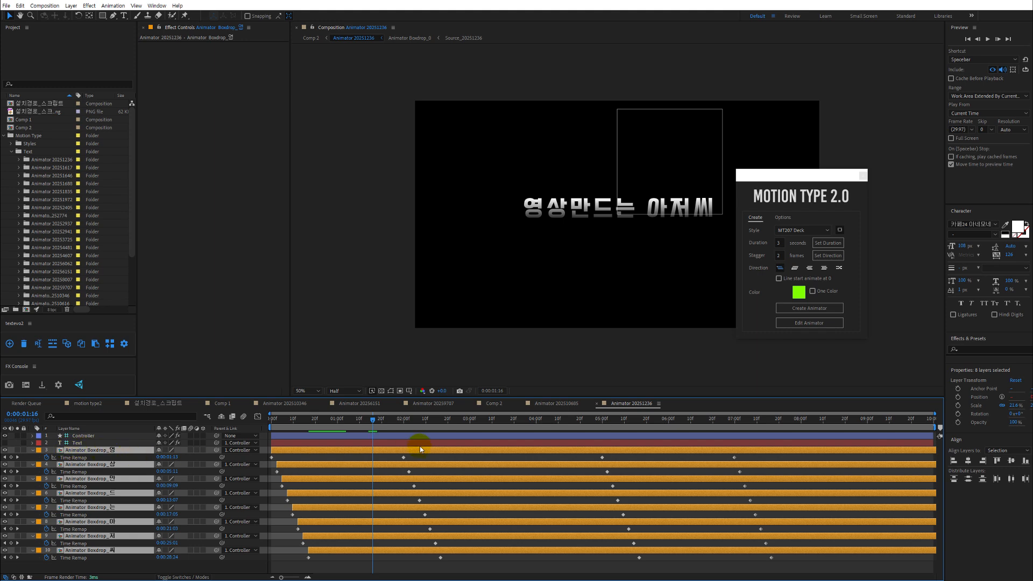
pyautogui.click(402, 419)
pyautogui.click(129, 443)
pyautogui.click(129, 449)
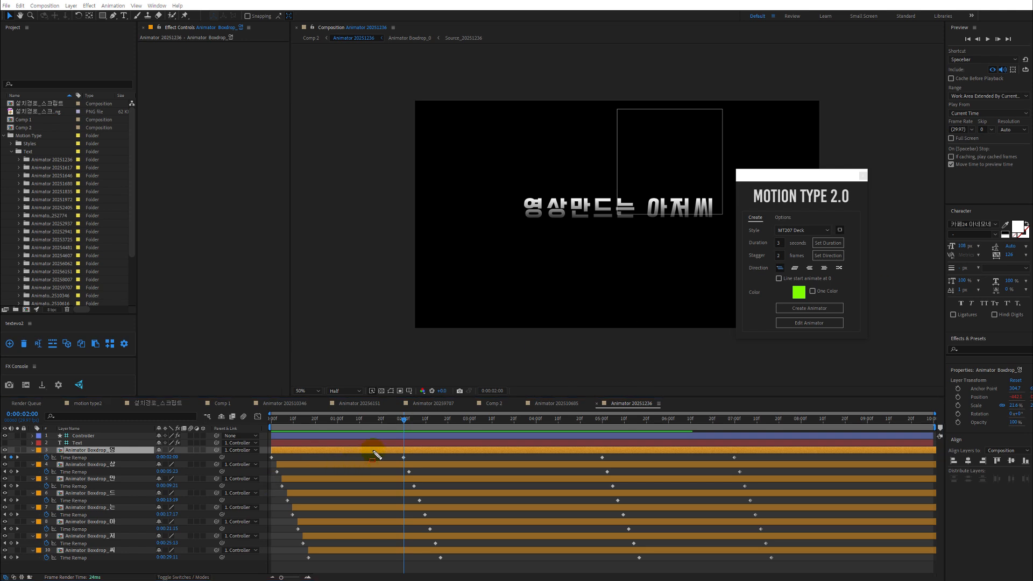
pyautogui.moveTo(380, 445); pyautogui.dragTo(626, 469)
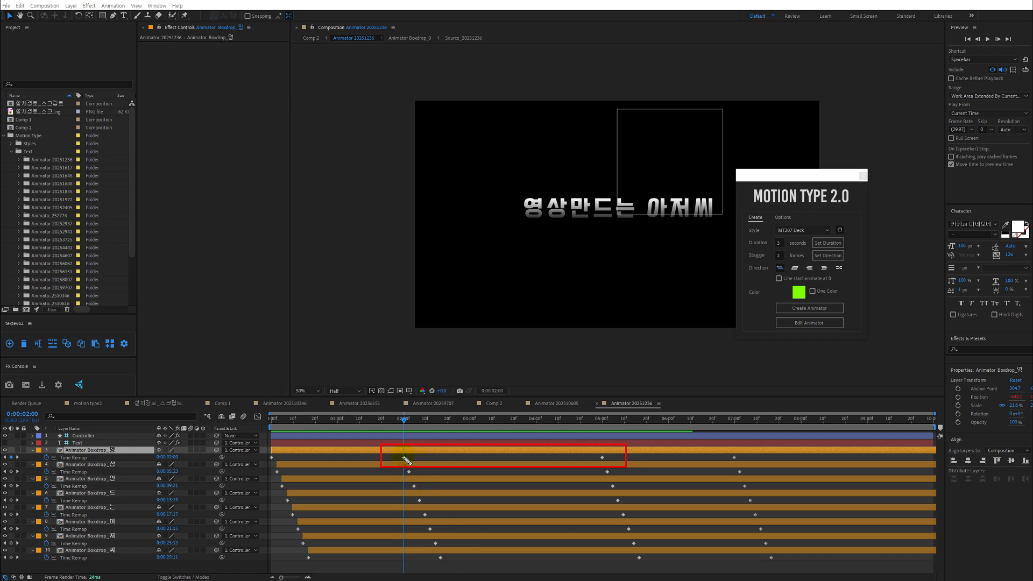
pyautogui.moveTo(279, 427); pyautogui.dragTo(404, 431)
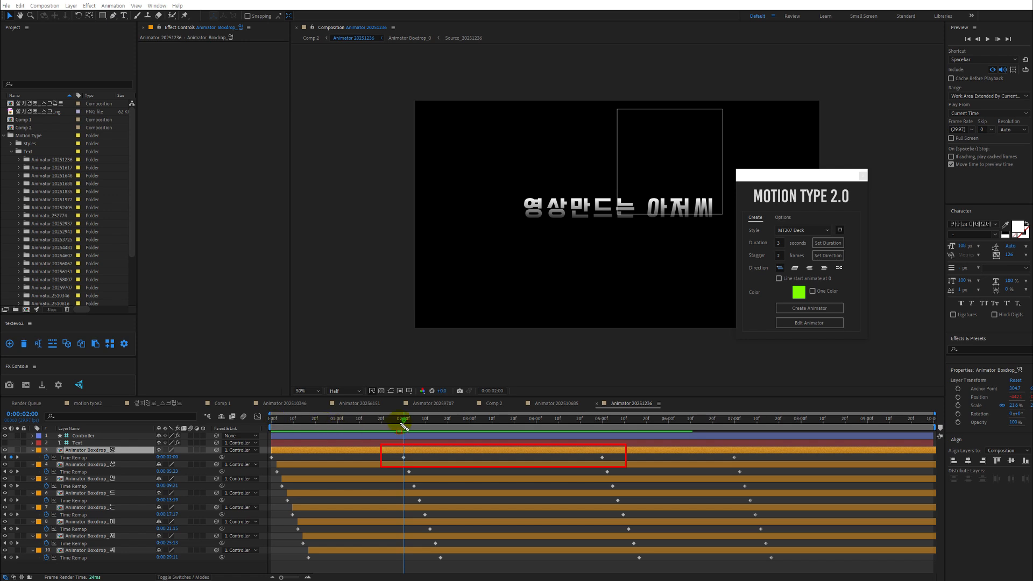
pyautogui.moveTo(612, 431)
pyautogui.mouseDown()
pyautogui.moveTo(603, 434)
pyautogui.moveTo(733, 428)
pyautogui.moveTo(631, 428)
pyautogui.mouseUp()
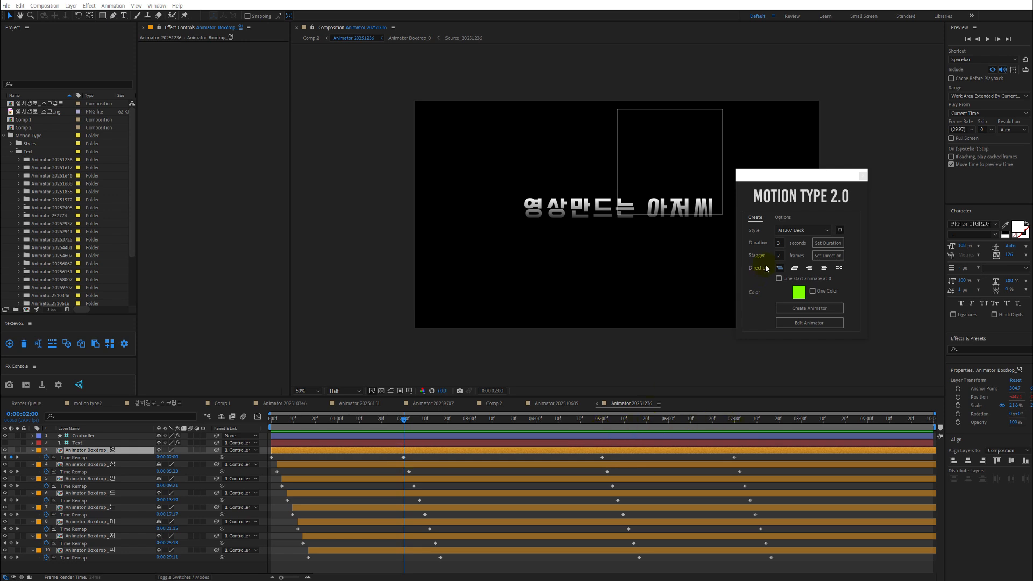
pyautogui.moveTo(438, 439); pyautogui.dragTo(493, 447)
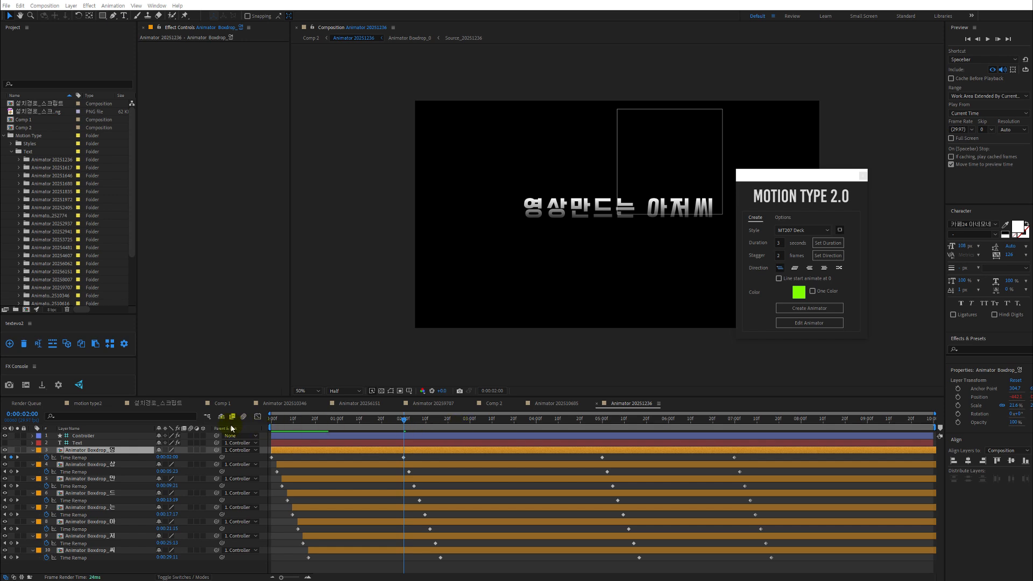
# Select the Boxdrop Controller layer and apply a Motion Type duration of 2 seconds to it.
pyautogui.click(150, 437)
pyautogui.click(808, 268)
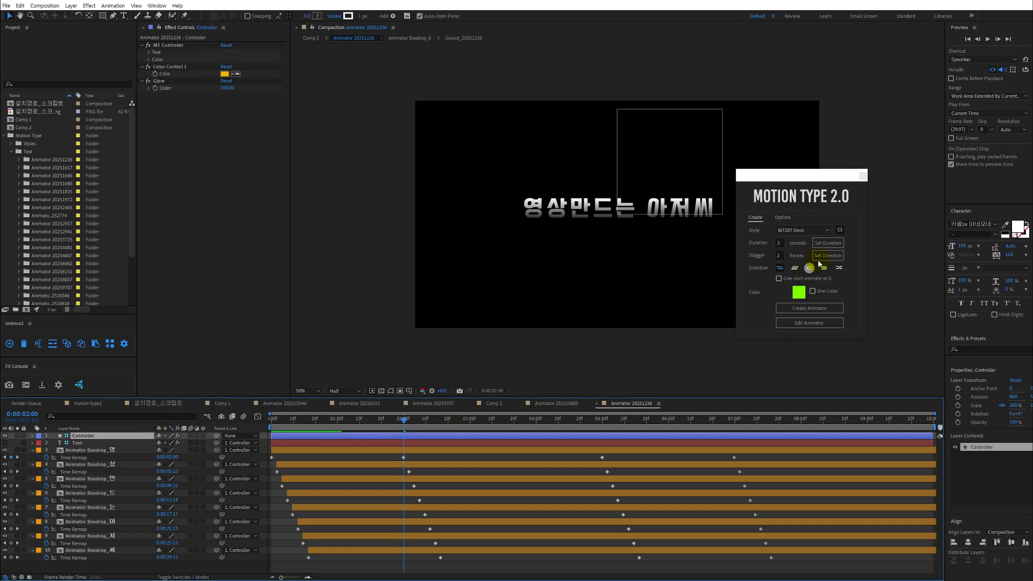
pyautogui.click(796, 241)
pyautogui.click(780, 242)
pyautogui.click(778, 242)
pyautogui.write('2')
pyautogui.click(829, 243)
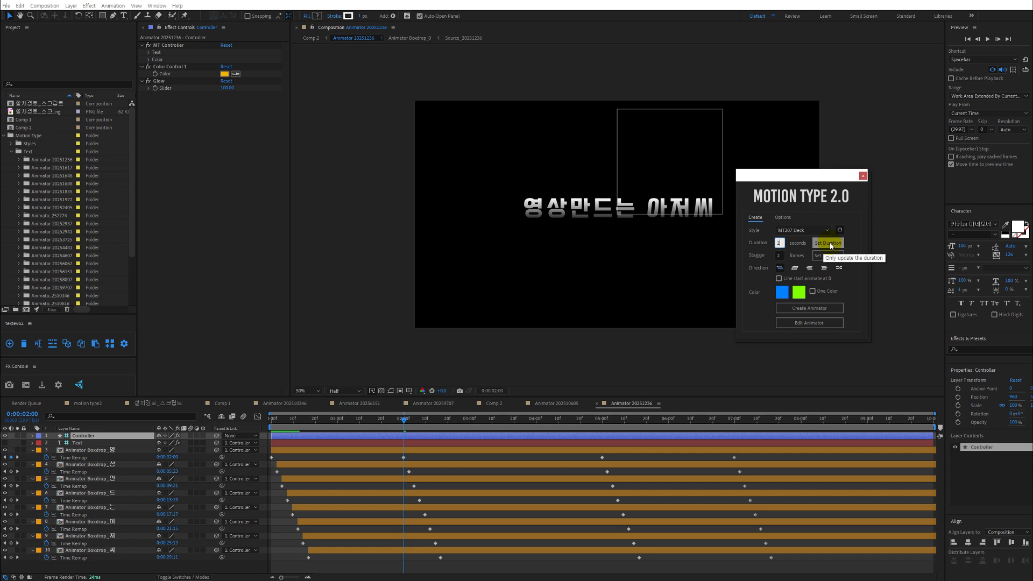
pyautogui.click(444, 448)
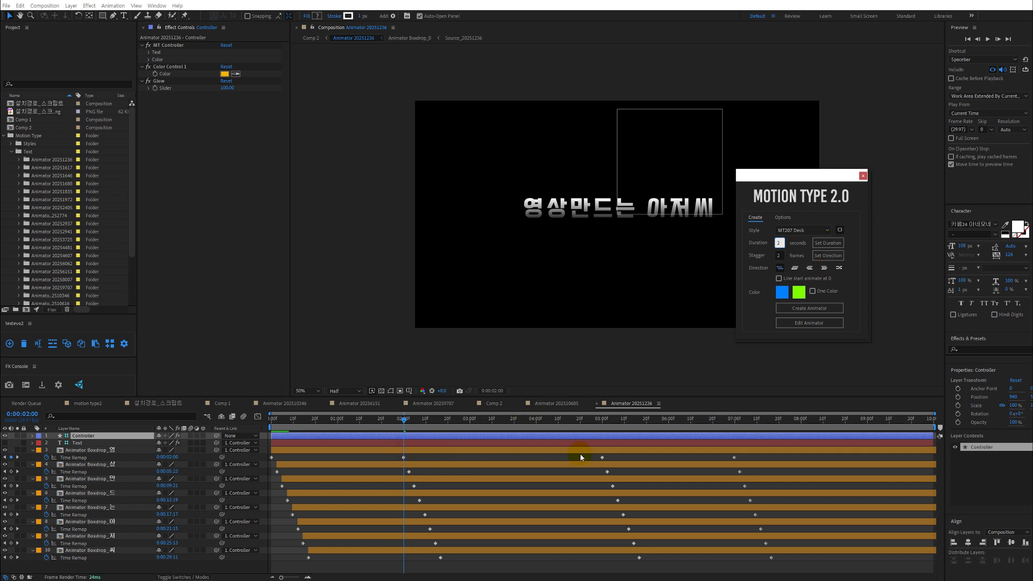
pyautogui.click(829, 244)
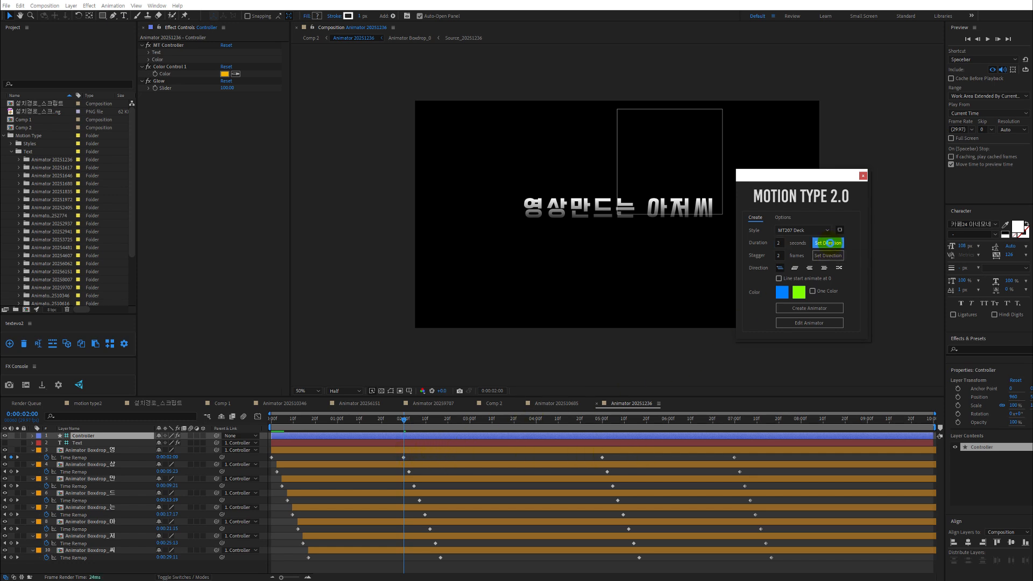
pyautogui.click(563, 433)
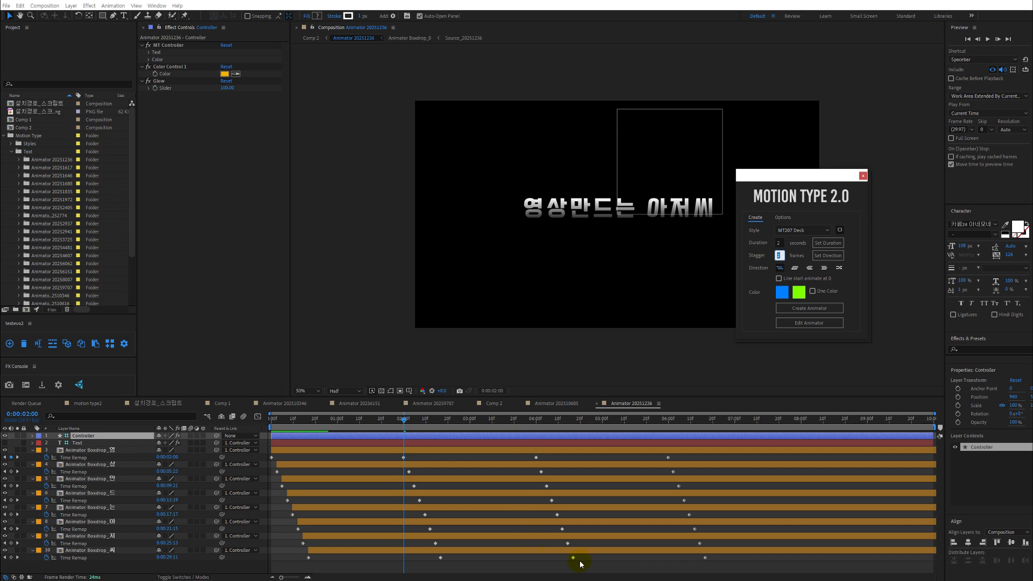
# Change the Boxdrop animator's duration to 3 seconds, apply it, and examine the Time Remap keyframe spacing.
pyautogui.click(777, 243)
pyautogui.write('3')
pyautogui.click(814, 245)
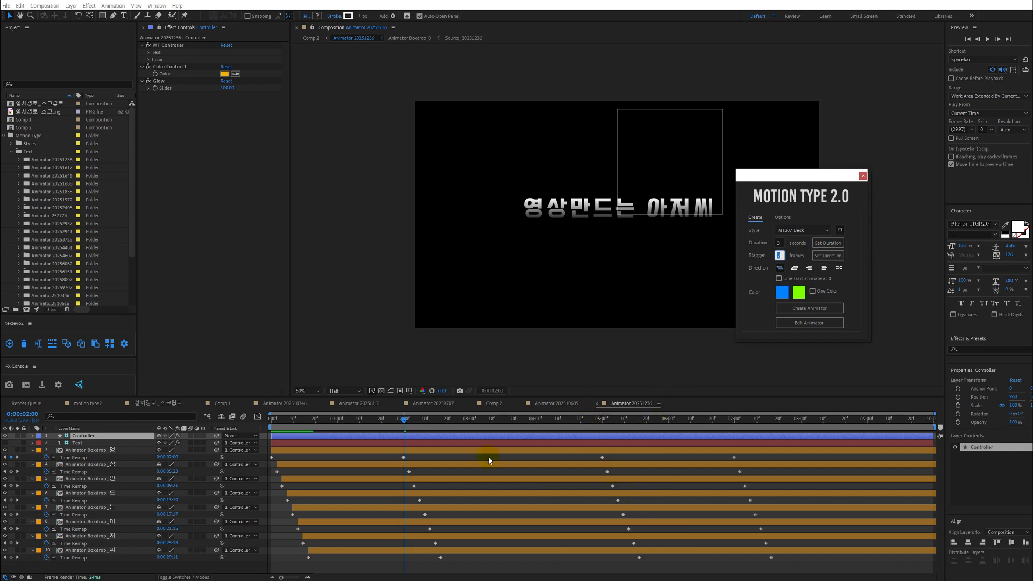
pyautogui.click(604, 458)
pyautogui.click(609, 456)
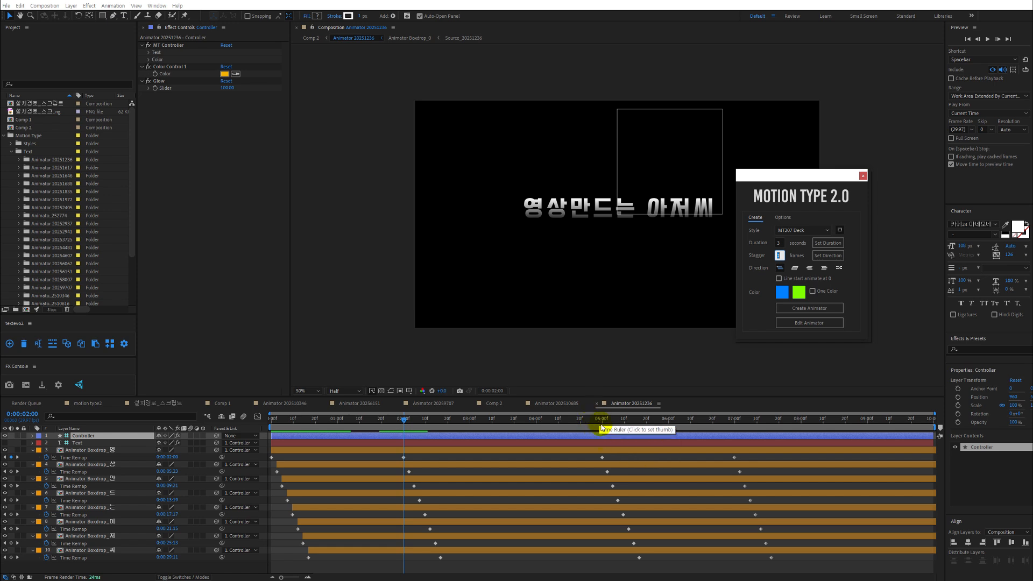
# Apply a duration of 2 seconds to the Boxdrop animator again and move the playhead to 0:00:00:00.
pyautogui.click(778, 243)
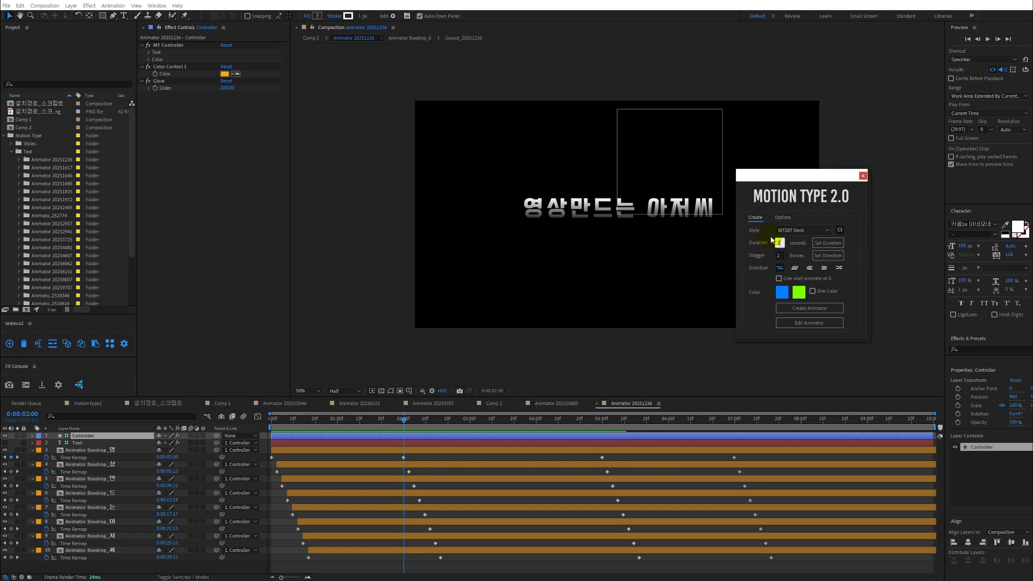
pyautogui.click(829, 247)
pyautogui.press('Tab')
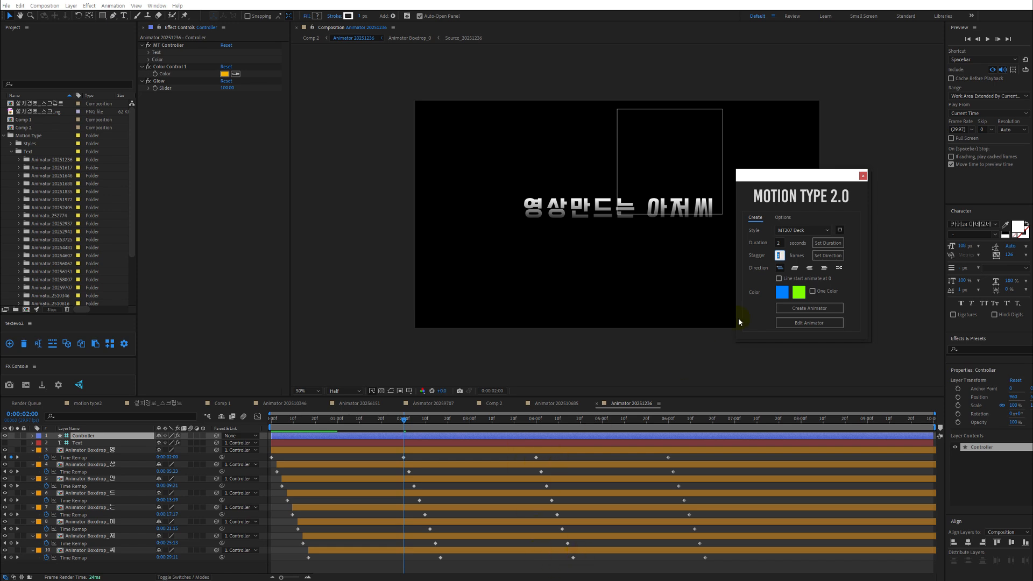
pyautogui.click(781, 256)
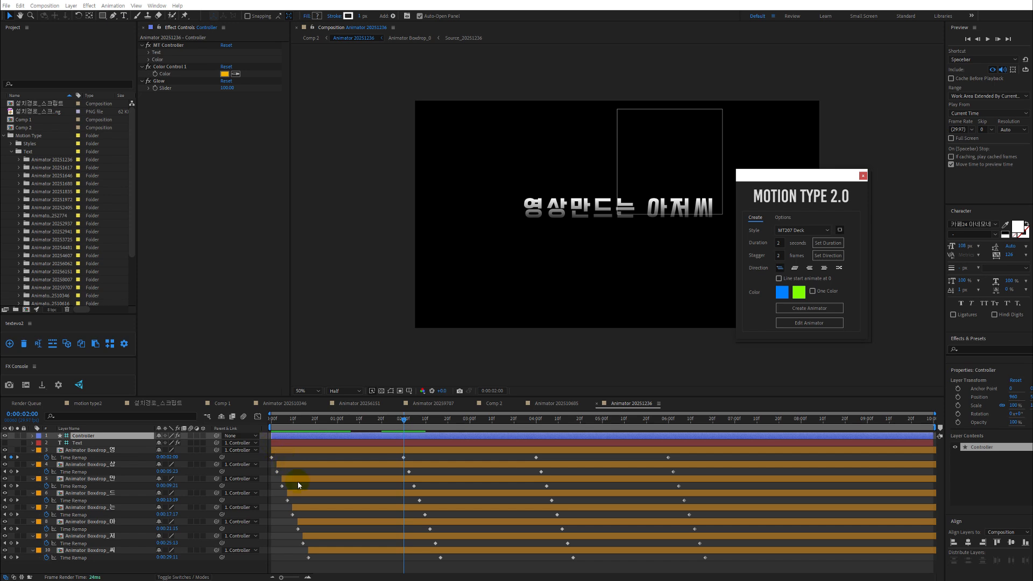
pyautogui.moveTo(282, 419); pyautogui.dragTo(263, 427)
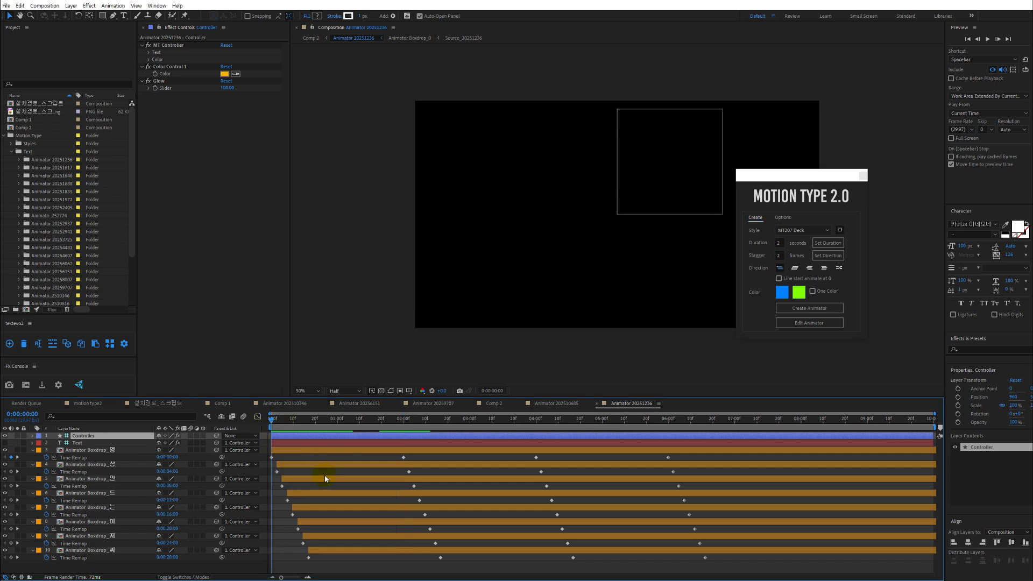
# Scrub the Boxdrop animator to 0:00:00:07 and examine the offset between the character layers' first Time Remap keyframes.
pyautogui.keyDown('alt'); pyautogui.scroll(4, 324, 476); pyautogui.keyUp('alt')
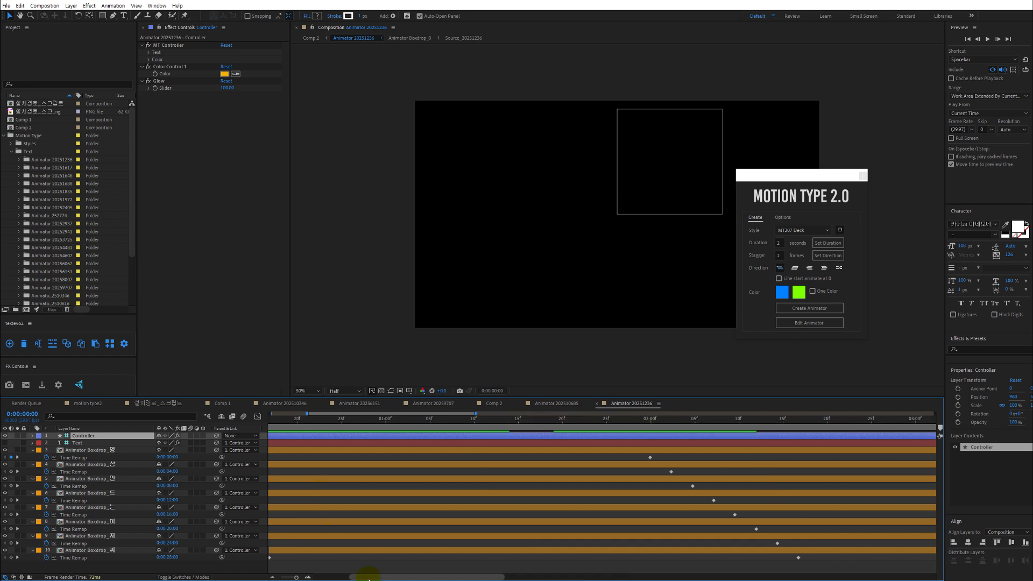
pyautogui.moveTo(366, 577); pyautogui.dragTo(291, 567)
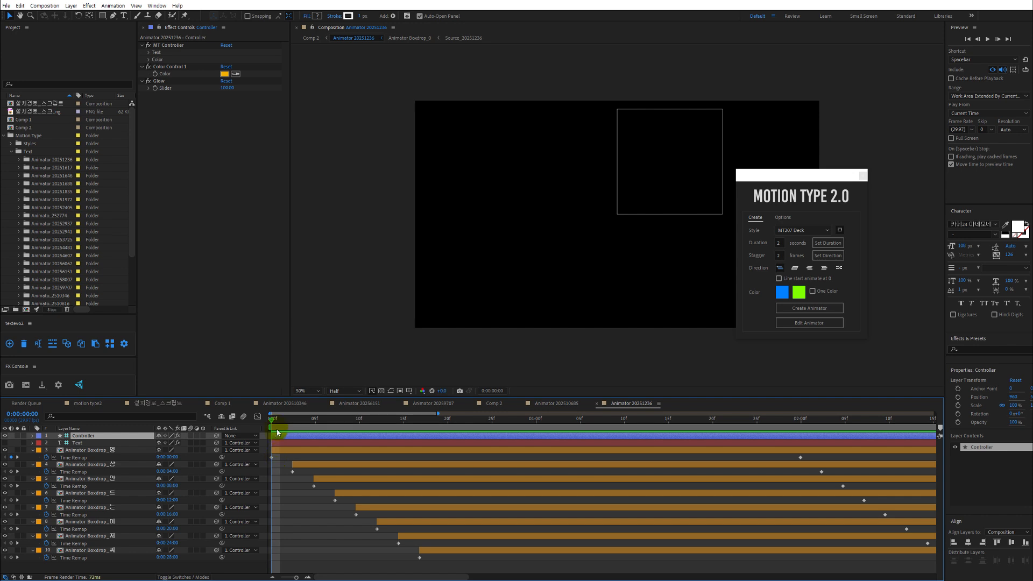
pyautogui.moveTo(272, 420); pyautogui.dragTo(302, 424)
pyautogui.press('k')
pyautogui.press('k')
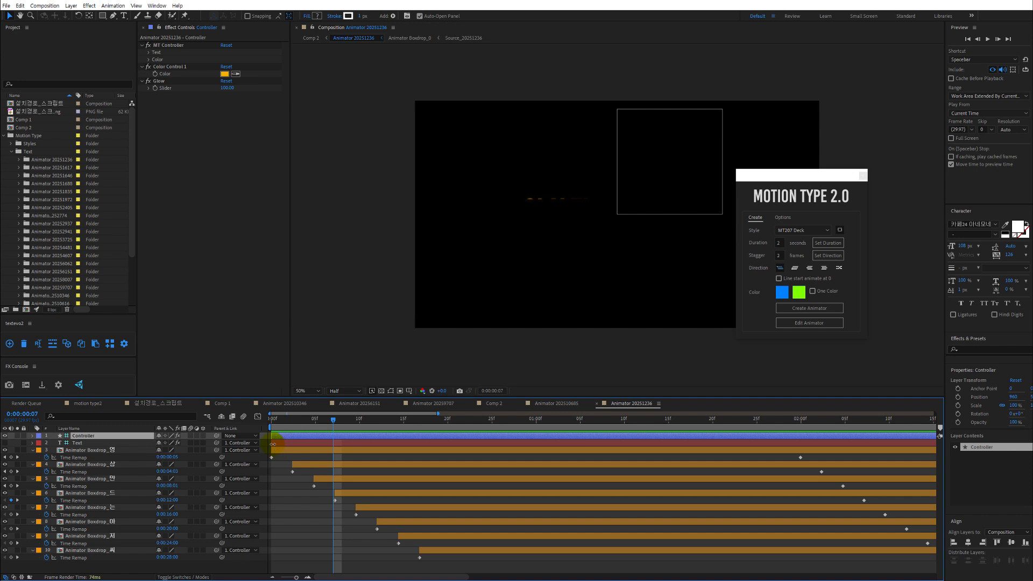
pyautogui.click(293, 472)
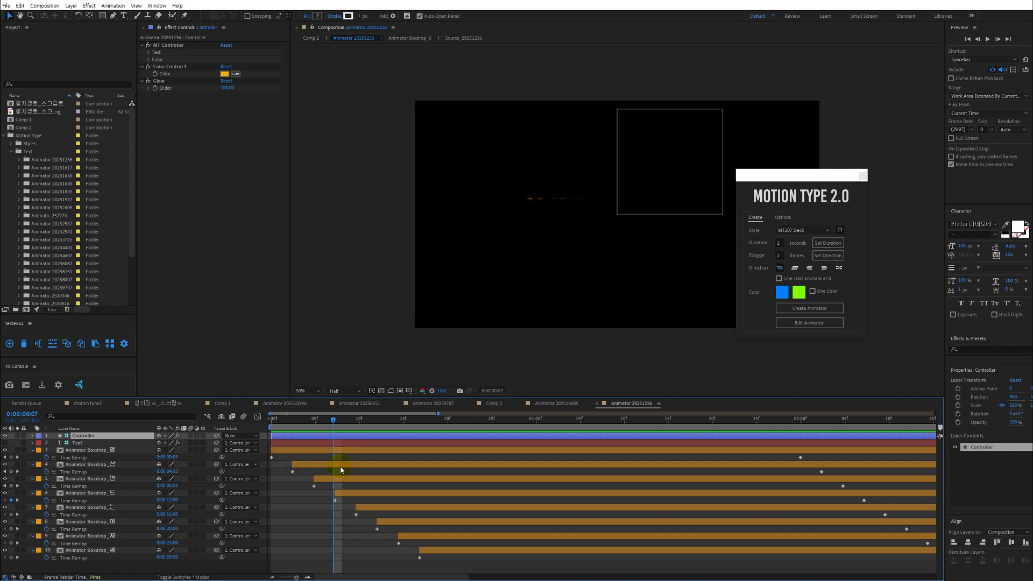
# Set the Motion Type stagger to 5 frames and apply it to the Boxdrop animator.
pyautogui.click(780, 257)
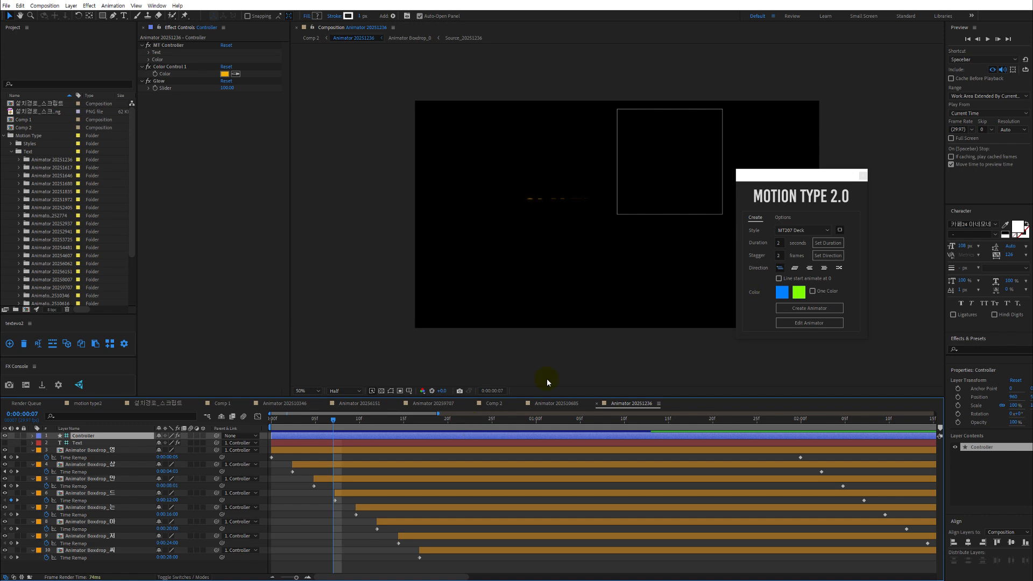
pyautogui.click(780, 255)
pyautogui.write('5')
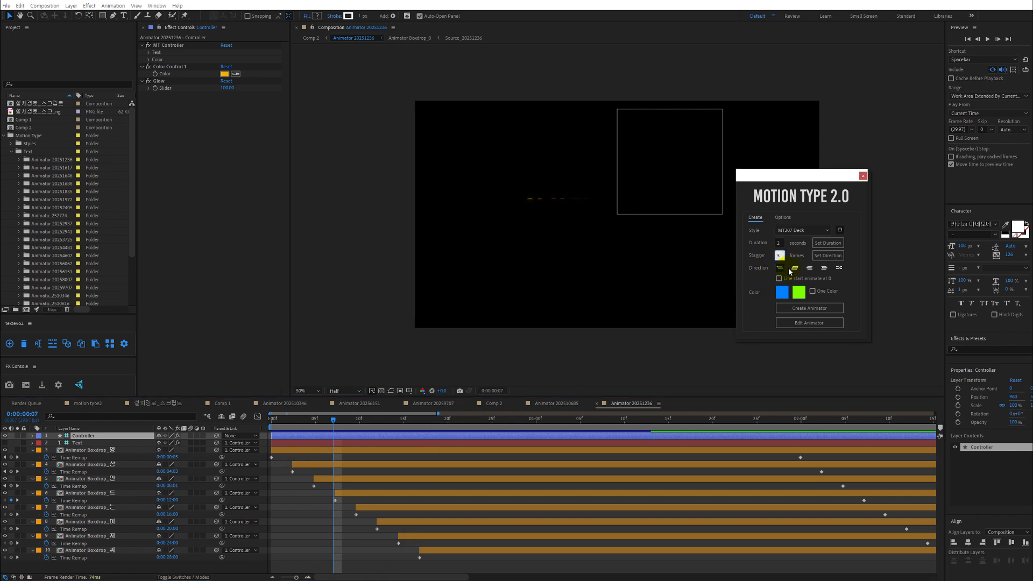
pyautogui.click(829, 259)
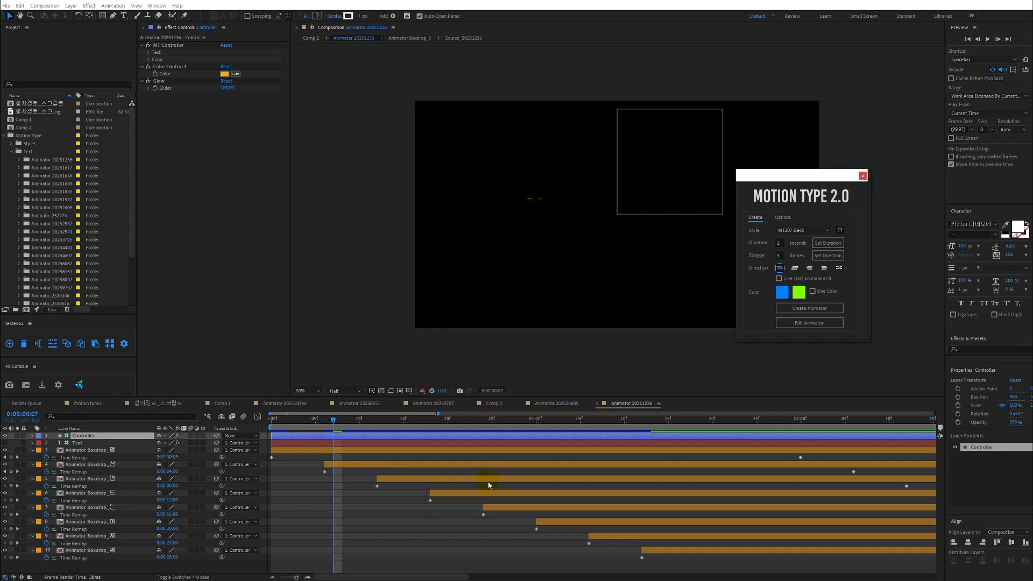
# Preview the staggered Boxdrop animation from 0:00:00:05 and move the playhead to 0:00:00:26.
pyautogui.moveTo(333, 421)
pyautogui.mouseDown()
pyautogui.moveTo(634, 431)
pyautogui.moveTo(320, 424)
pyautogui.mouseUp()
pyautogui.press('space')
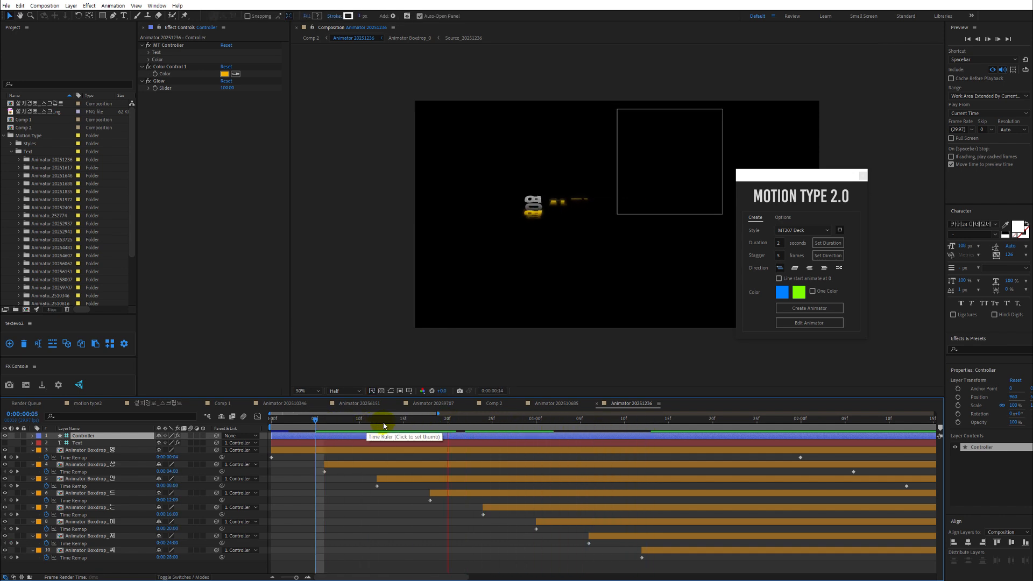
pyautogui.click(395, 425)
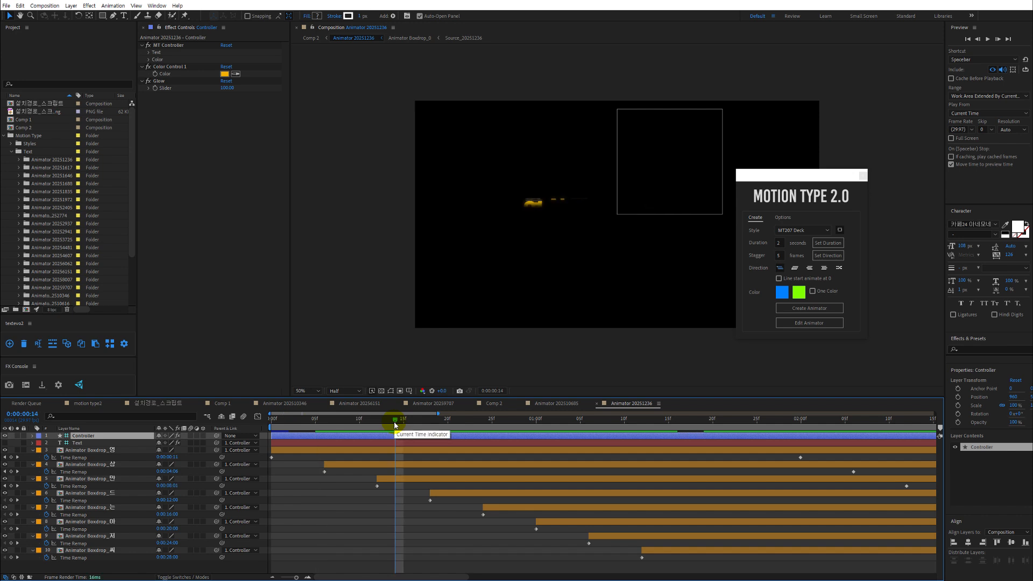
pyautogui.click(404, 424)
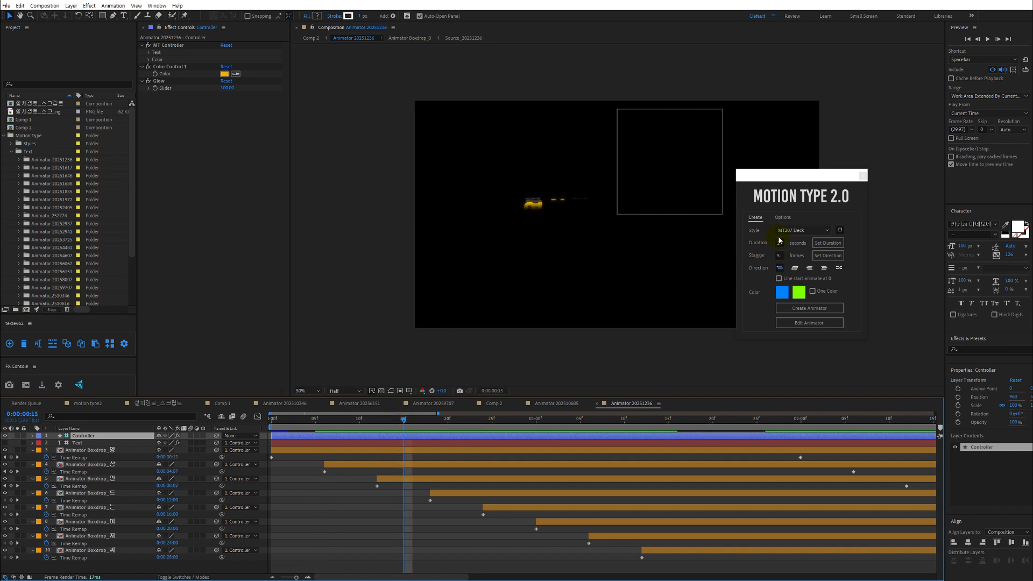
pyautogui.click(497, 418)
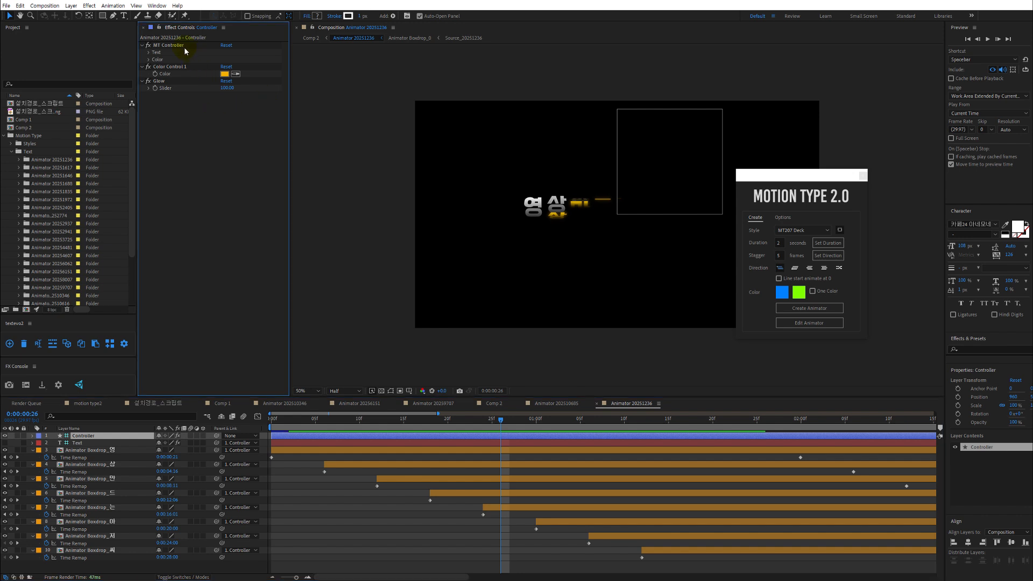
# Expand the MT Controller's Text and Color groups to review their settings against the title.
pyautogui.click(150, 54)
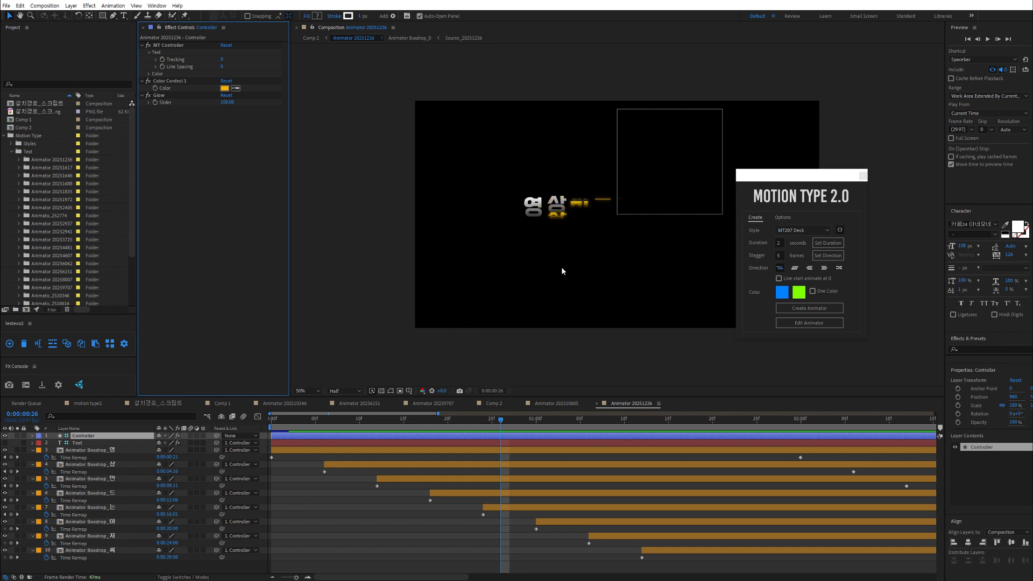
pyautogui.click(150, 76)
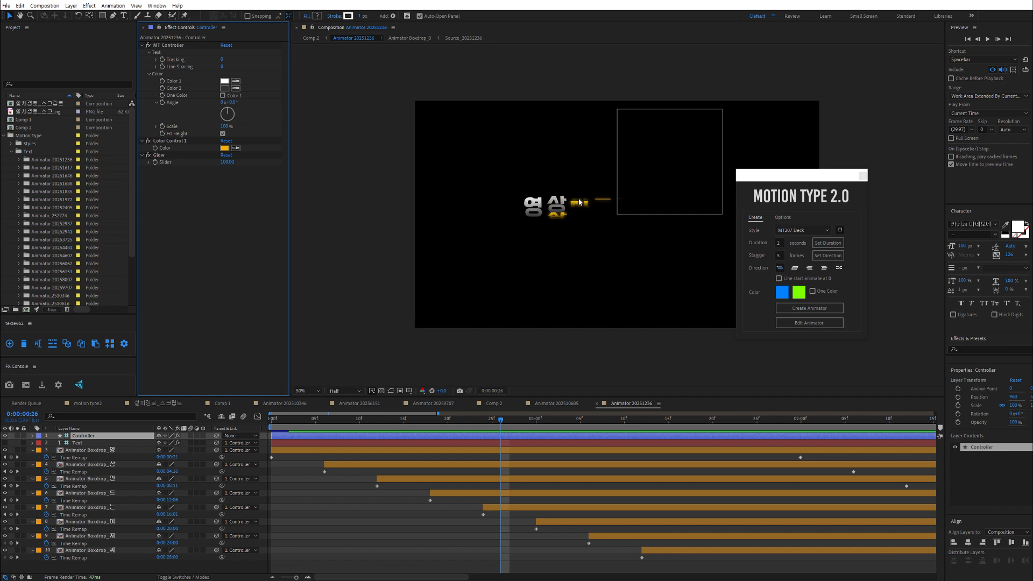
pyautogui.press('.')
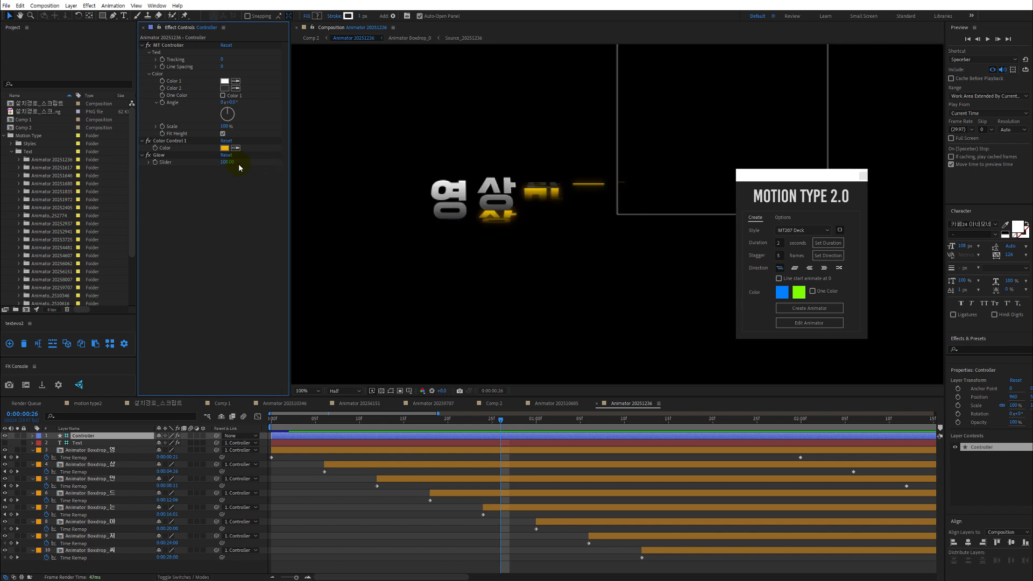
# Try a Glow value of 44 on the Boxdrop controller, restore it to 100, and preview the title.
pyautogui.moveTo(228, 162)
pyautogui.mouseDown()
pyautogui.moveTo(205, 165)
pyautogui.moveTo(212, 171)
pyautogui.mouseUp()
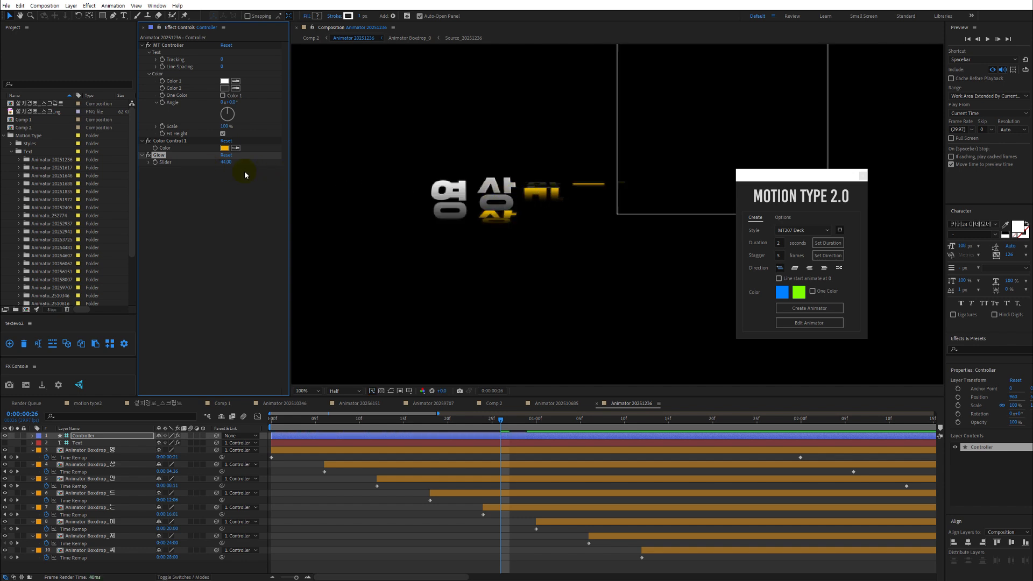
pyautogui.click(226, 162)
pyautogui.write('100')
pyautogui.press('Return')
pyautogui.press('space')
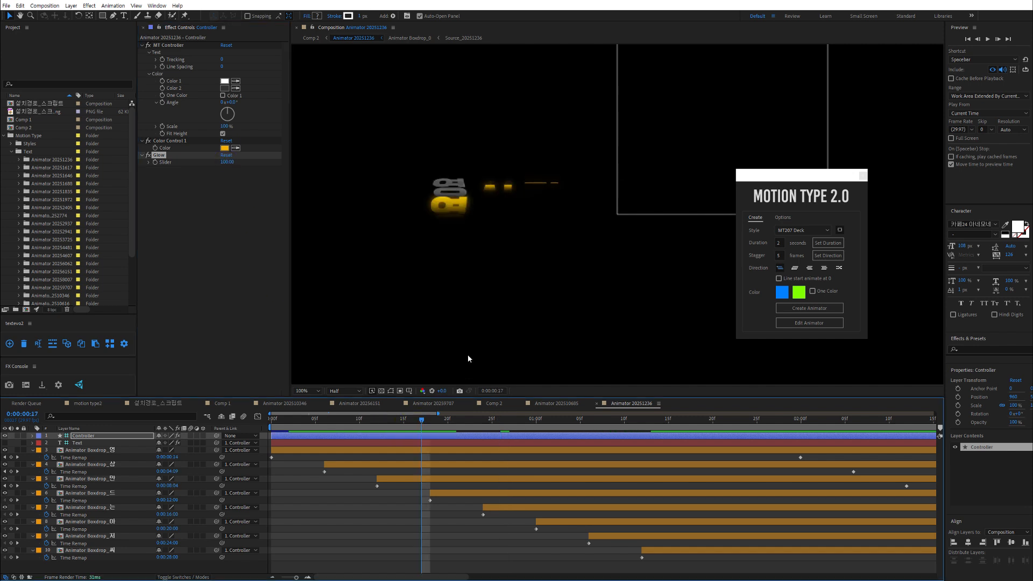
pyautogui.press(',')
pyautogui.press(',')
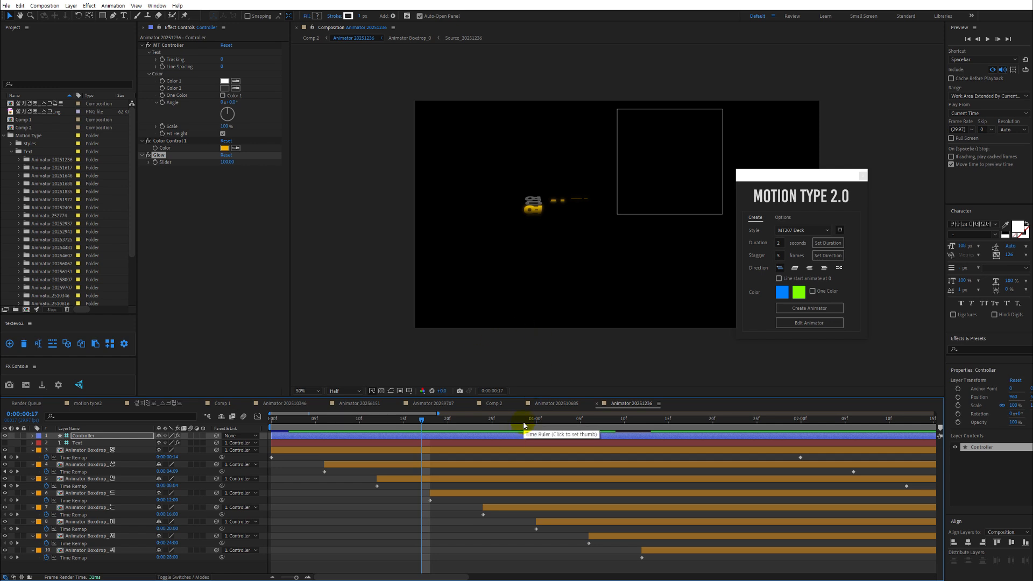
# In Comp 2, show the Deck animator layer, hide the Boxdrop one, and scrub the title to 0:00:01:01.
pyautogui.click(557, 403)
pyautogui.click(491, 404)
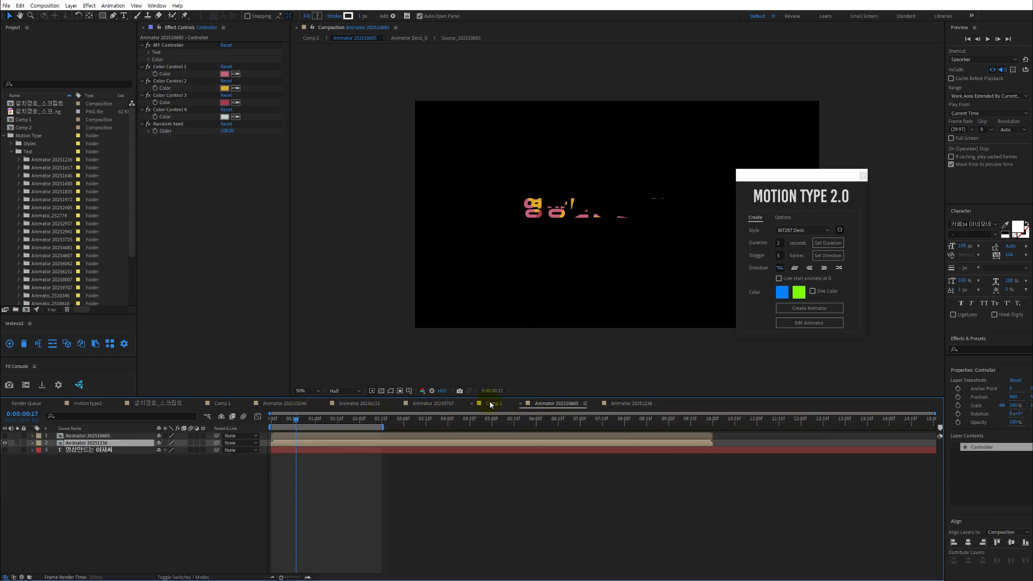
pyautogui.click(86, 435)
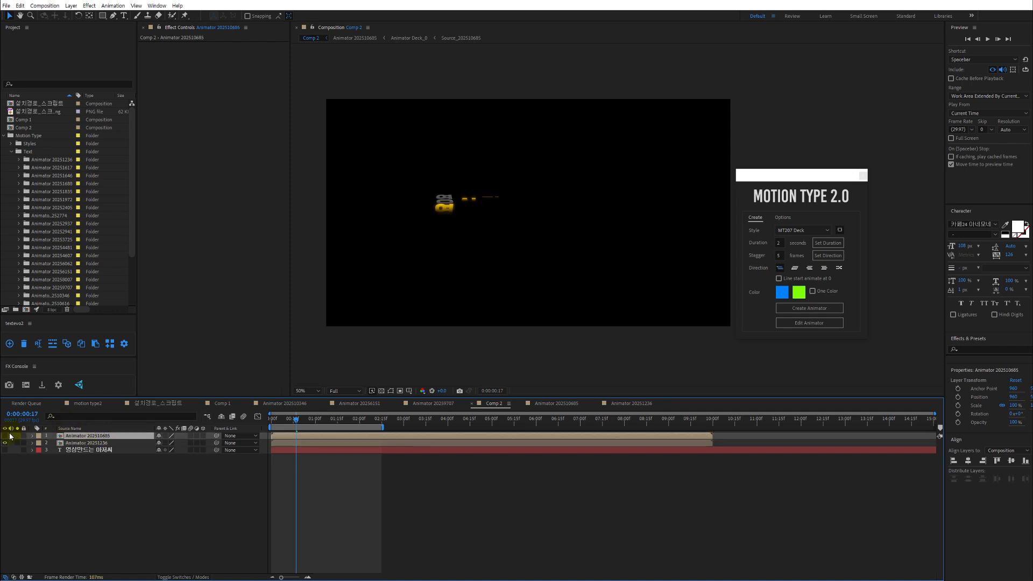
pyautogui.press('F2')
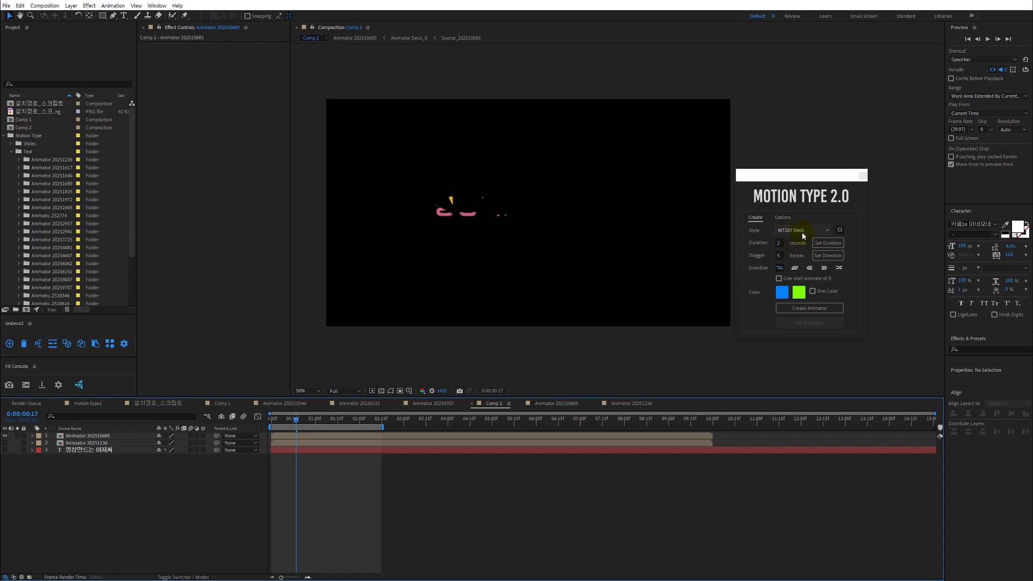
pyautogui.moveTo(299, 422); pyautogui.dragTo(348, 422)
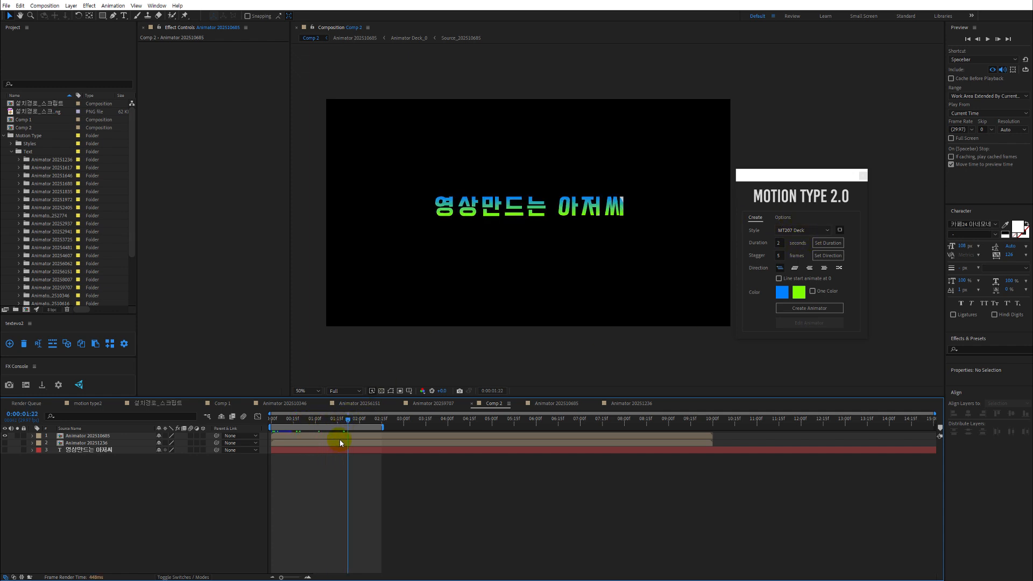
pyautogui.click(317, 423)
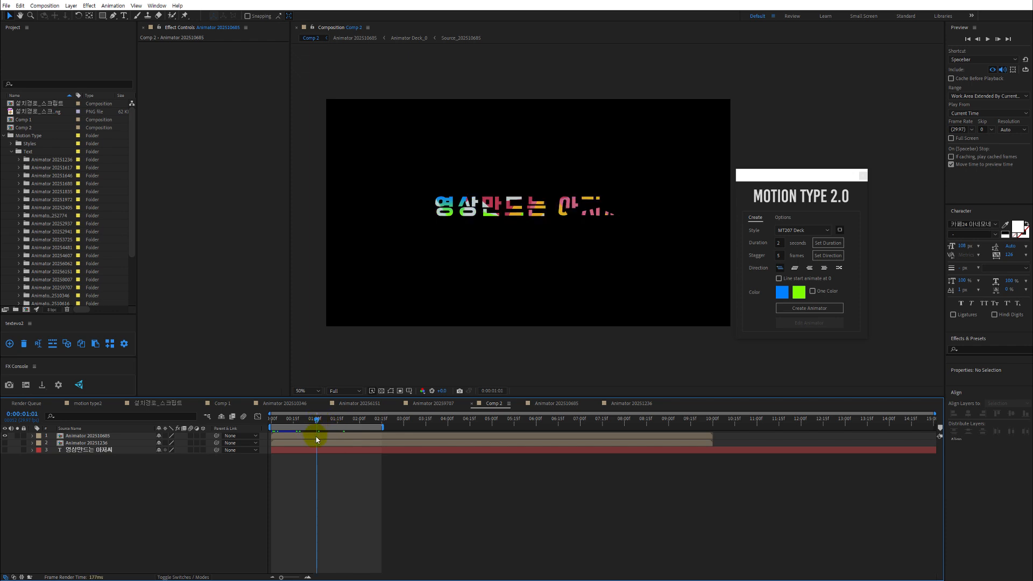
# Open the Deck animator composition and scrub its color transitions to 0:00:01:11.
pyautogui.click(316, 438)
pyautogui.doubleClick(316, 439)
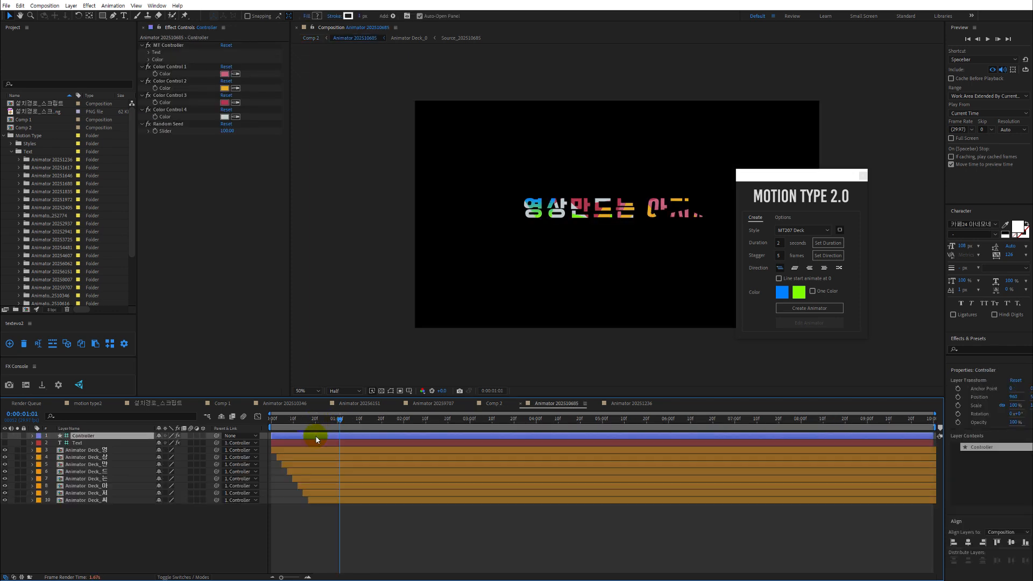
pyautogui.click(341, 418)
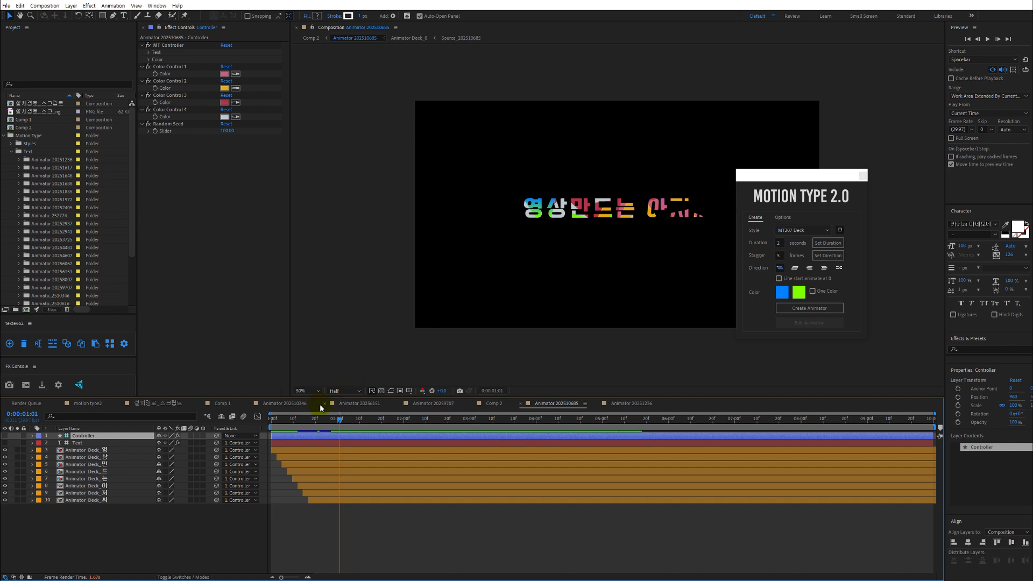
pyautogui.moveTo(316, 422); pyautogui.dragTo(362, 422)
pyautogui.click(782, 291)
pyautogui.click(784, 290)
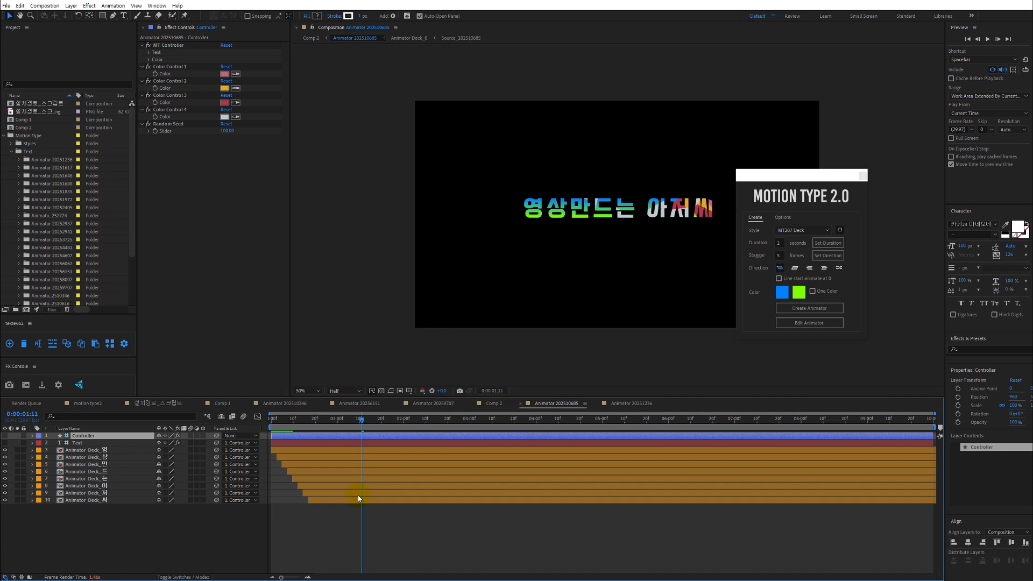
# In Comp 1, select and show the three-line title layer, and hide the single-line title layer.
pyautogui.click(222, 403)
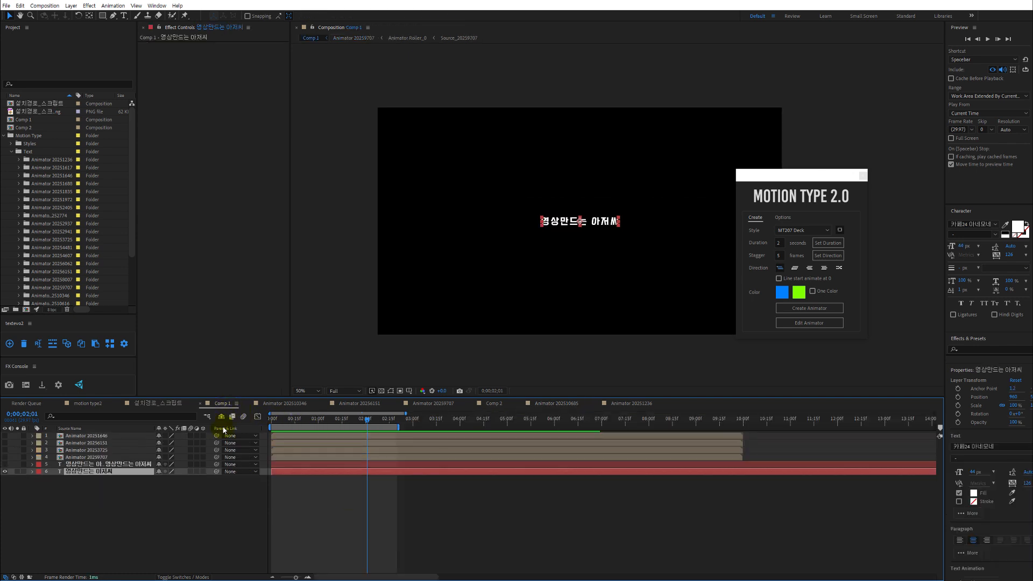
pyautogui.click(79, 465)
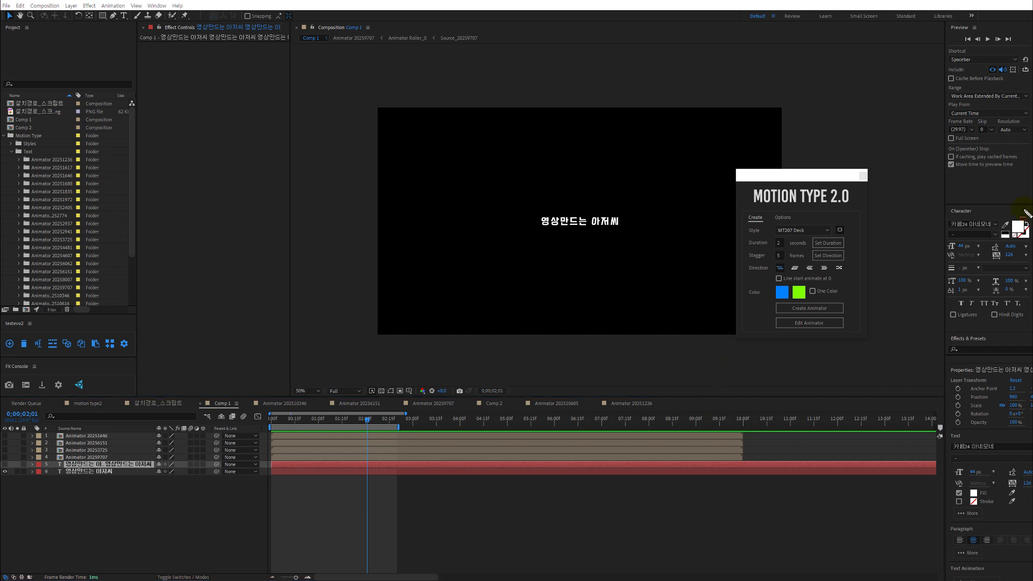
pyautogui.moveTo(771, 275); pyautogui.dragTo(838, 284)
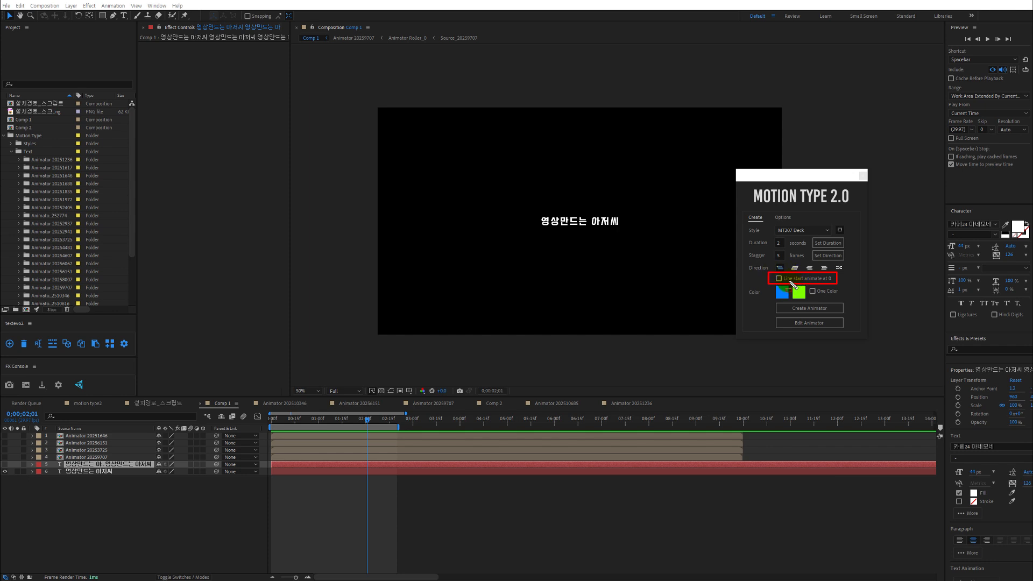
pyautogui.moveTo(530, 212)
pyautogui.mouseDown()
pyautogui.moveTo(639, 236)
pyautogui.moveTo(630, 235)
pyautogui.mouseUp()
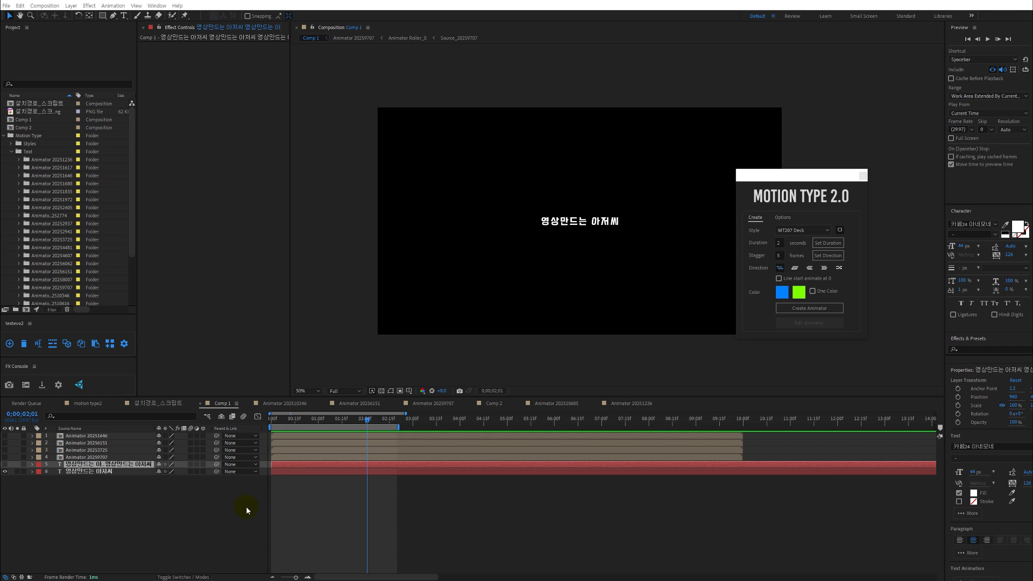
pyautogui.click(5, 464)
pyautogui.click(5, 471)
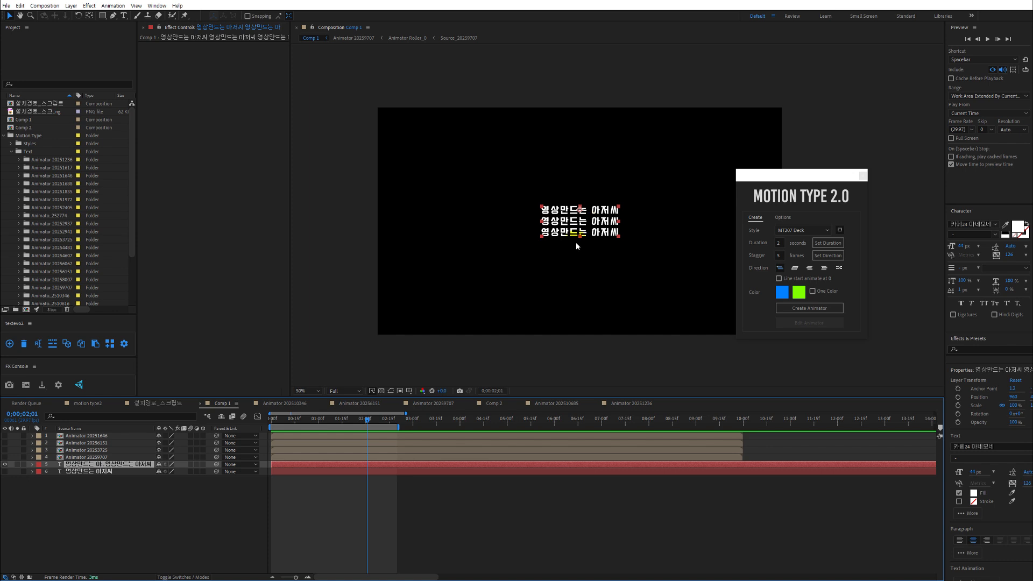
pyautogui.press('/')
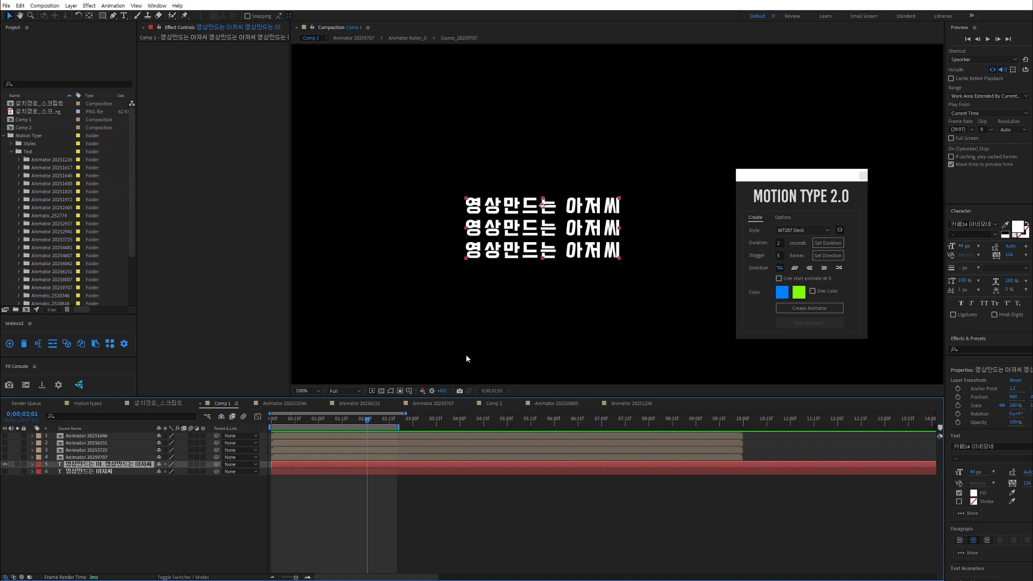
# Create a Motion Type animator with the MT201 Akira style from the three-line title and scrub it to 0:00:02:06.
pyautogui.click(292, 421)
pyautogui.click(810, 230)
pyautogui.click(814, 239)
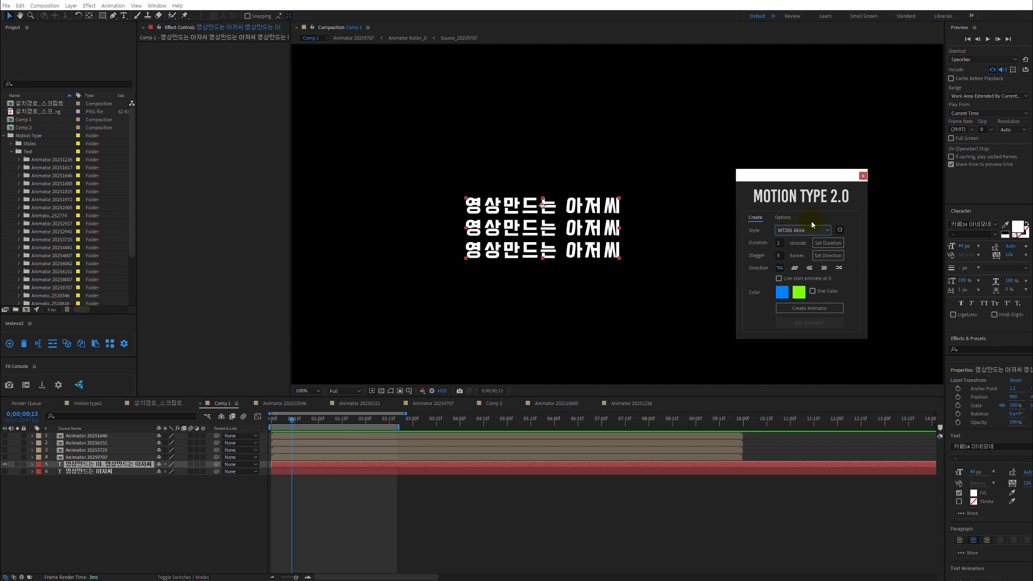
pyautogui.click(809, 309)
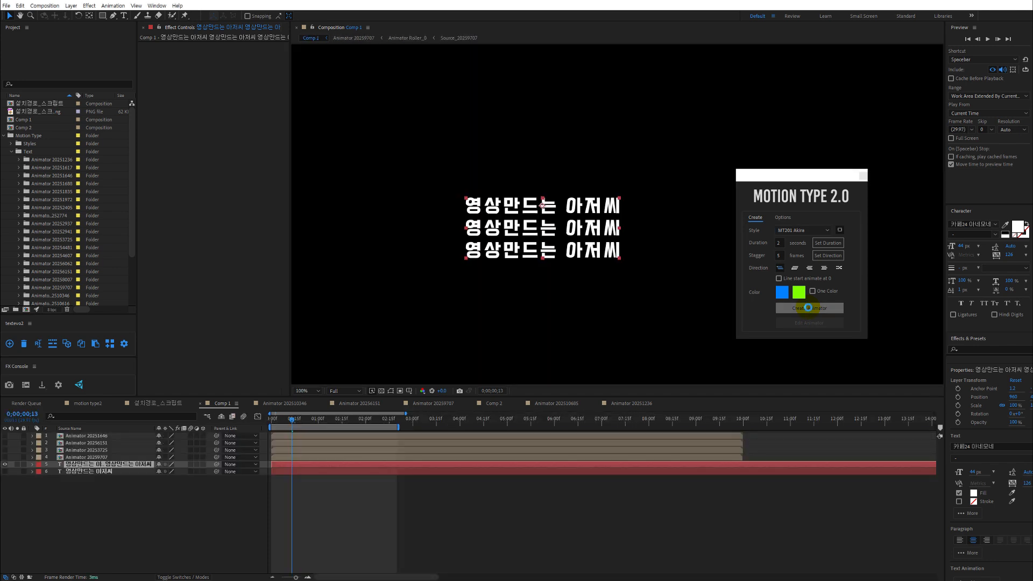
pyautogui.click(809, 307)
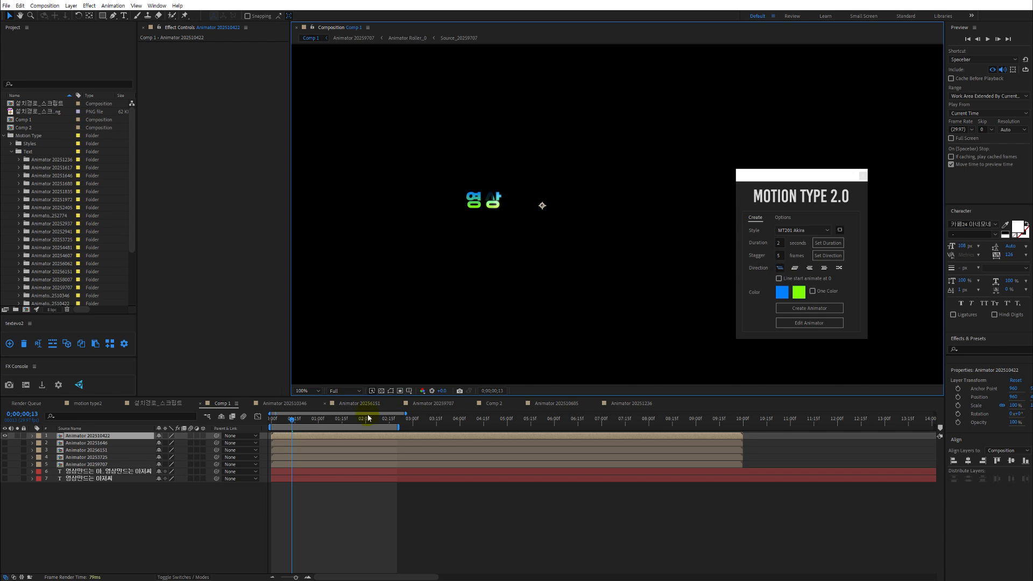
pyautogui.moveTo(295, 421); pyautogui.dragTo(376, 413)
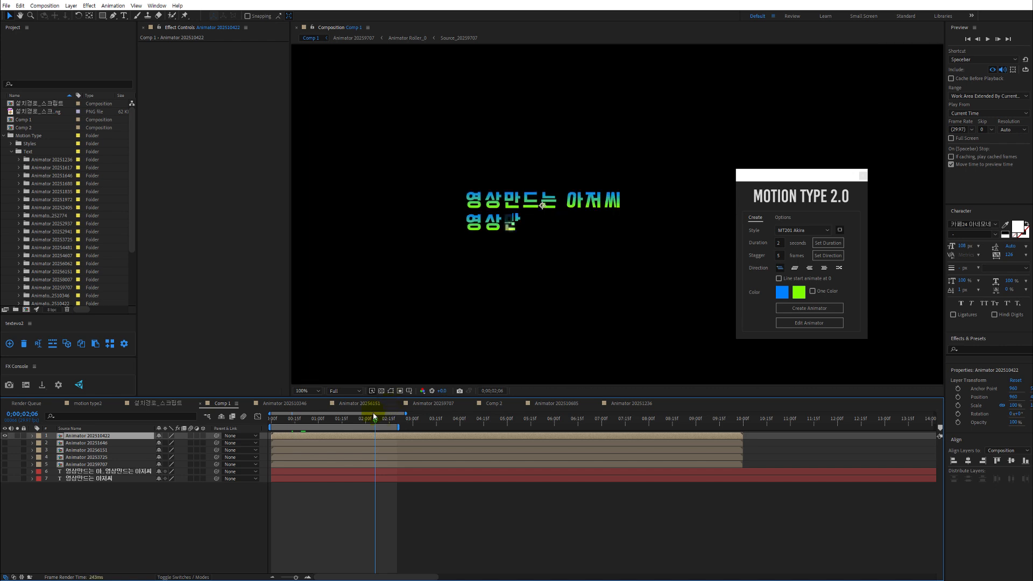
# Play back the three-line Akira title in Comp 1 and scrub through its line-by-line animation to 0:00:03:17.
pyautogui.moveTo(328, 422)
pyautogui.mouseDown()
pyautogui.moveTo(286, 420)
pyautogui.moveTo(349, 423)
pyautogui.mouseUp()
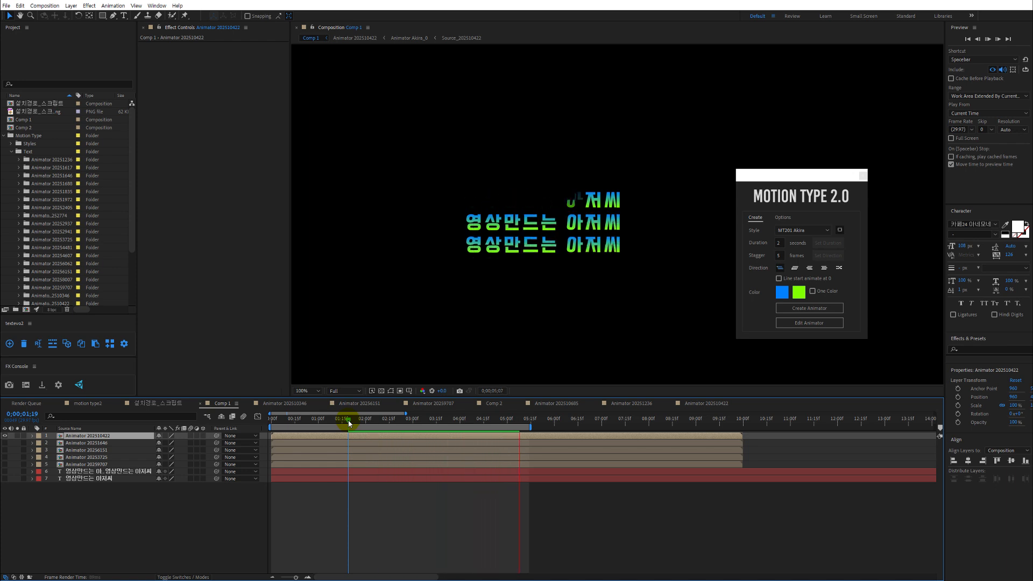
pyautogui.press('space')
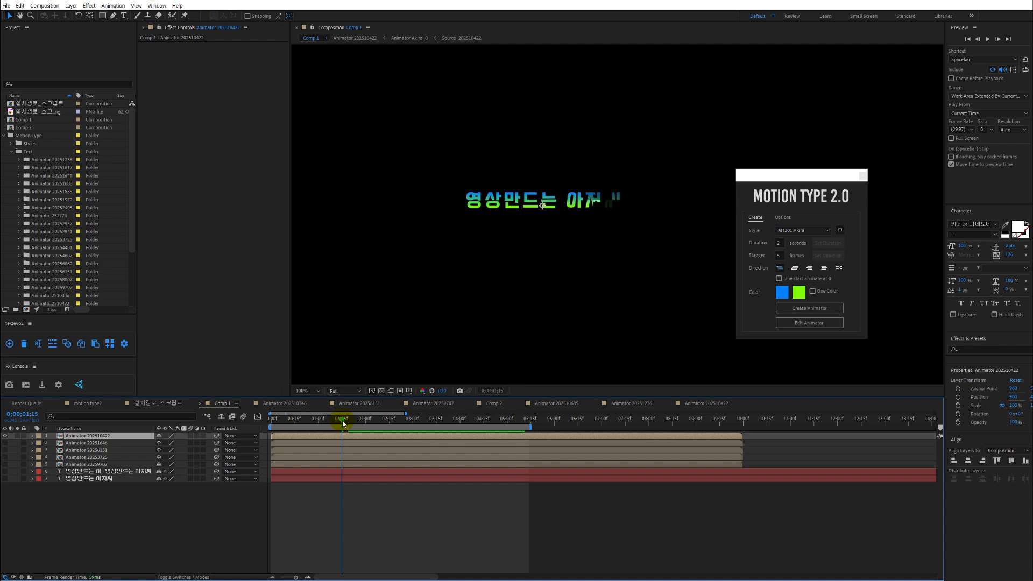
pyautogui.moveTo(350, 423)
pyautogui.mouseDown()
pyautogui.moveTo(438, 429)
pyautogui.moveTo(350, 432)
pyautogui.mouseUp()
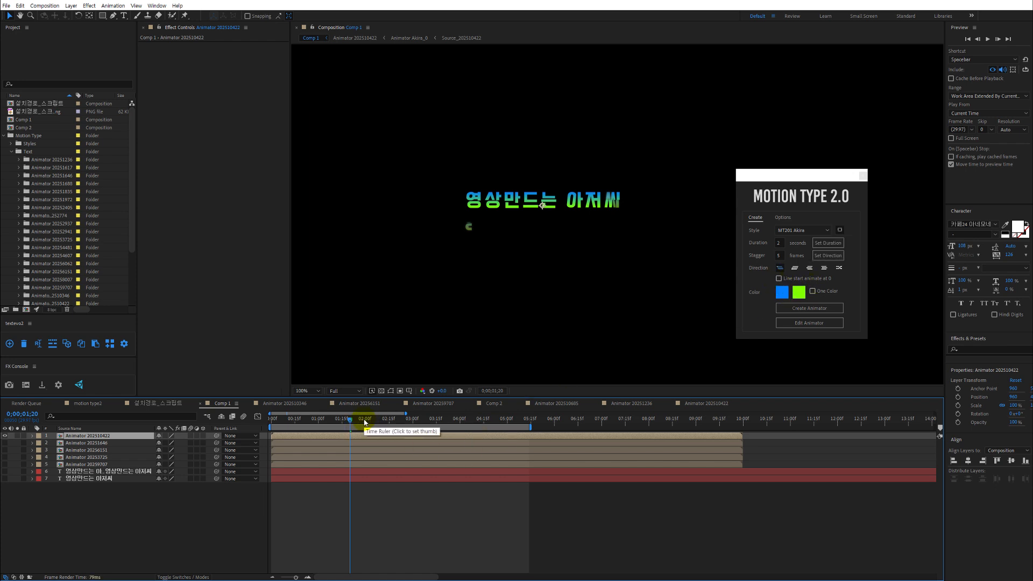
pyautogui.moveTo(364, 423); pyautogui.dragTo(440, 423)
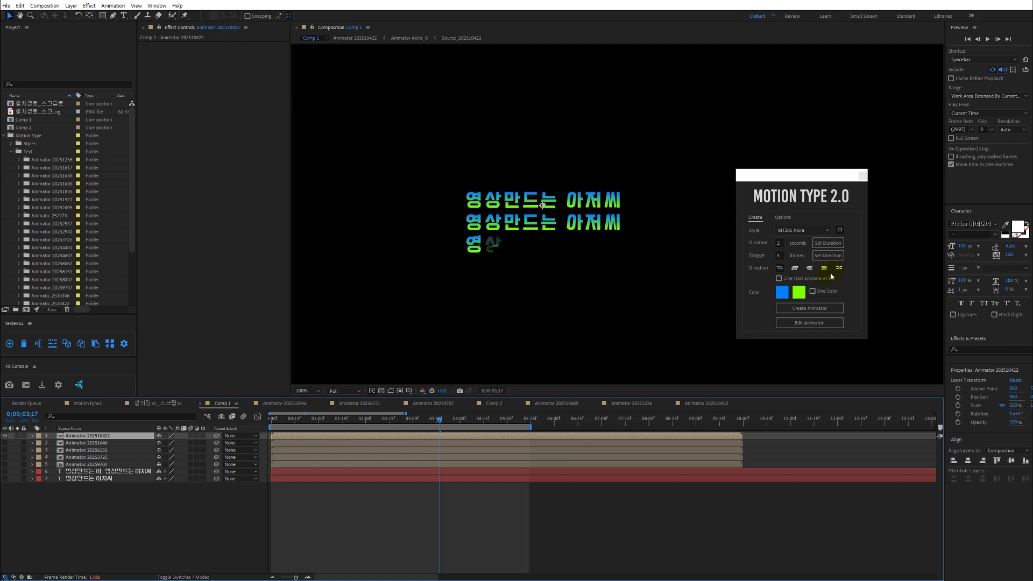
# Edit the Akira animator with "Line start animate at 0" enabled so each line starts at time 0, and apply the edit.
pyautogui.click(806, 323)
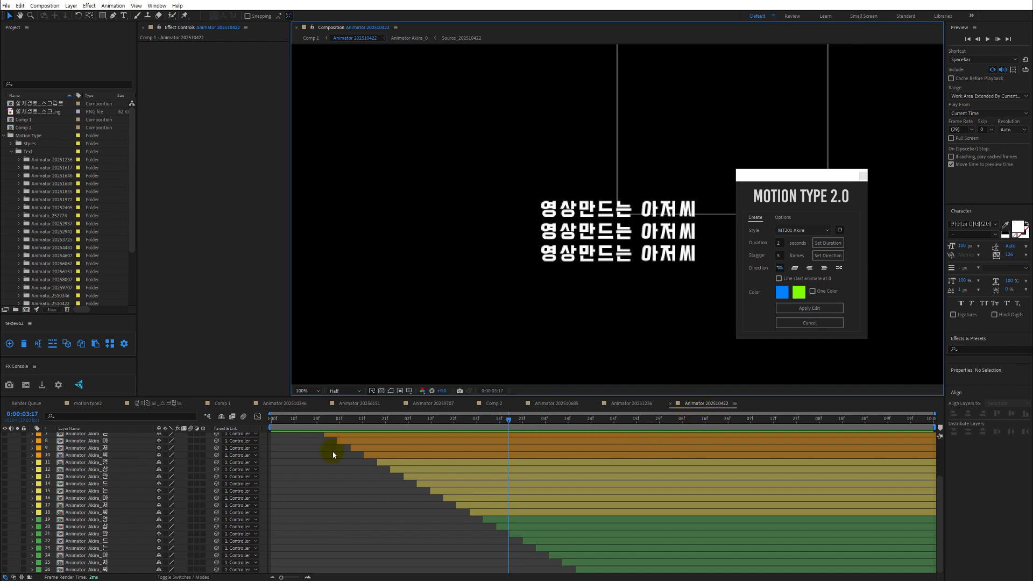
pyautogui.scroll(3, 333, 454)
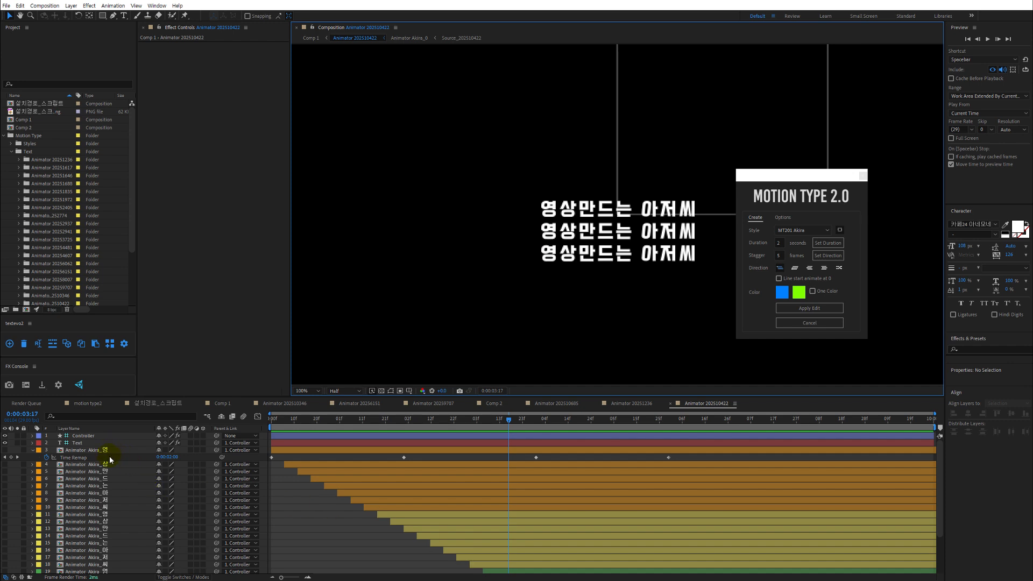
pyautogui.click(318, 443)
pyautogui.click(410, 359)
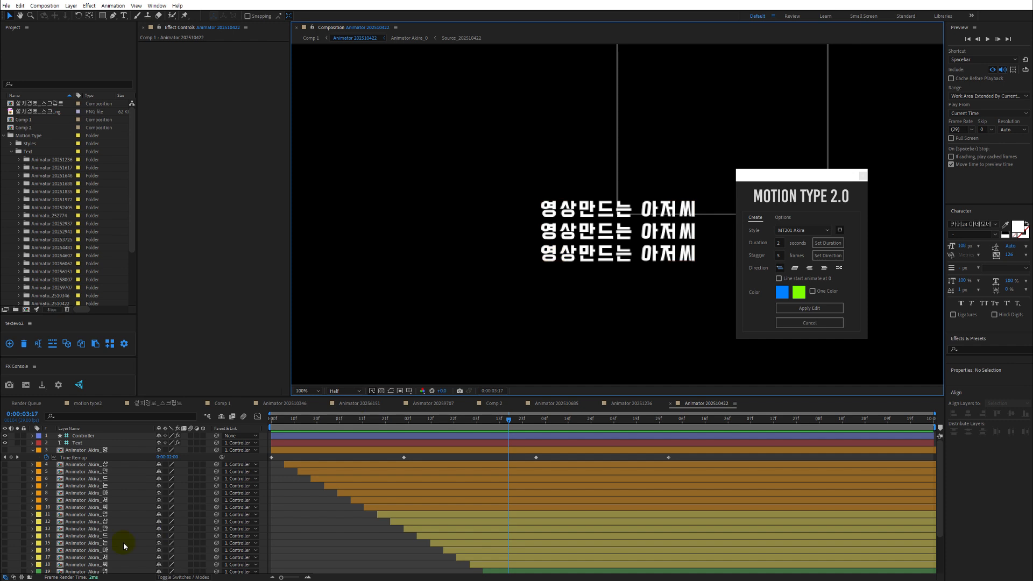
pyautogui.scroll(-3, 310, 479)
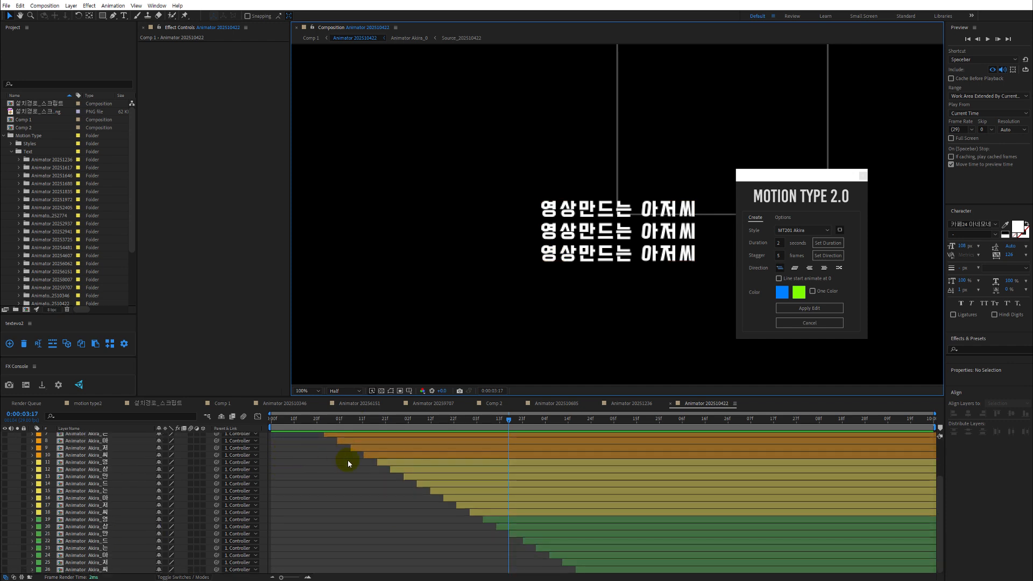
pyautogui.scroll(3, 537, 561)
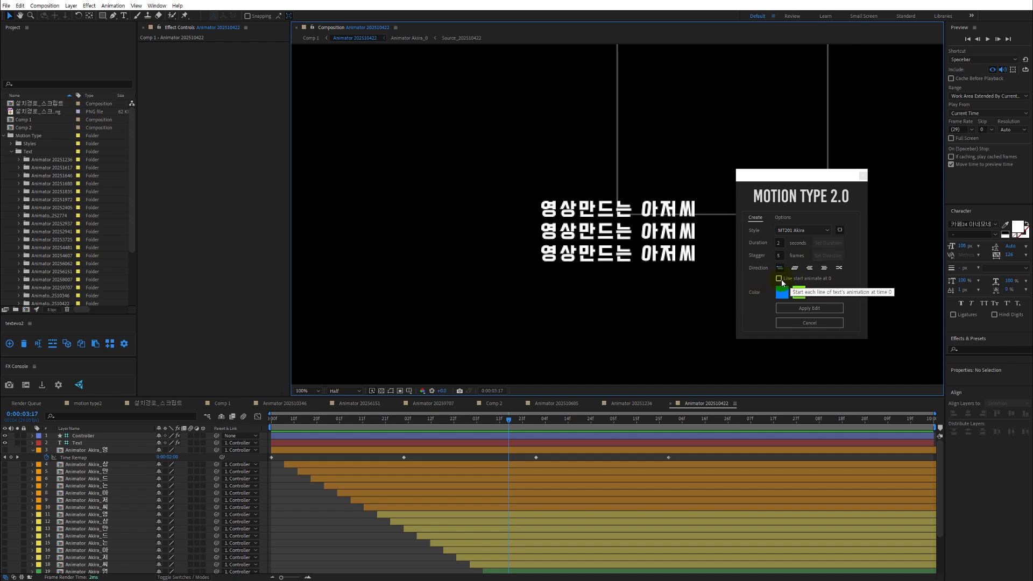
pyautogui.click(779, 279)
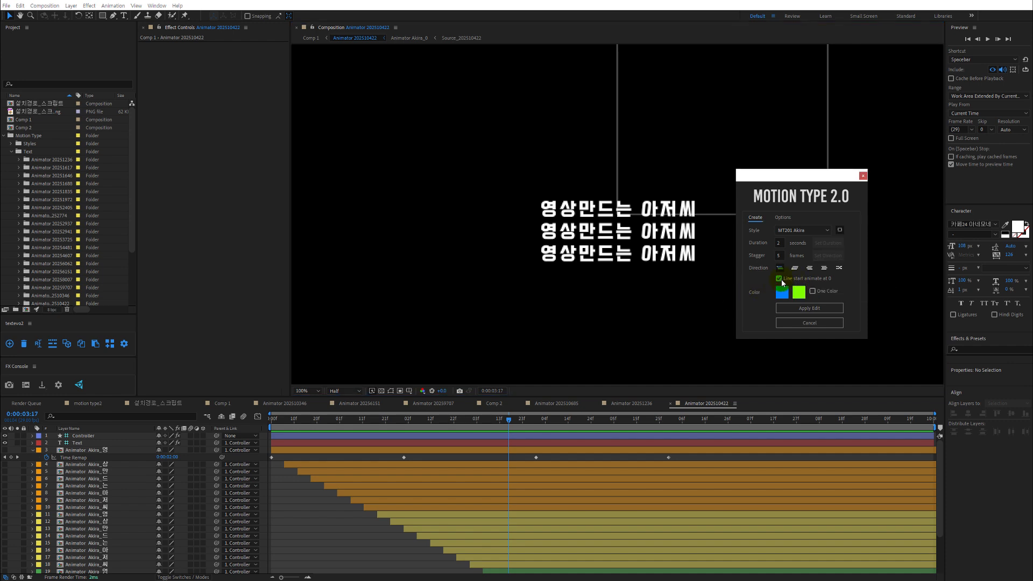
pyautogui.click(805, 310)
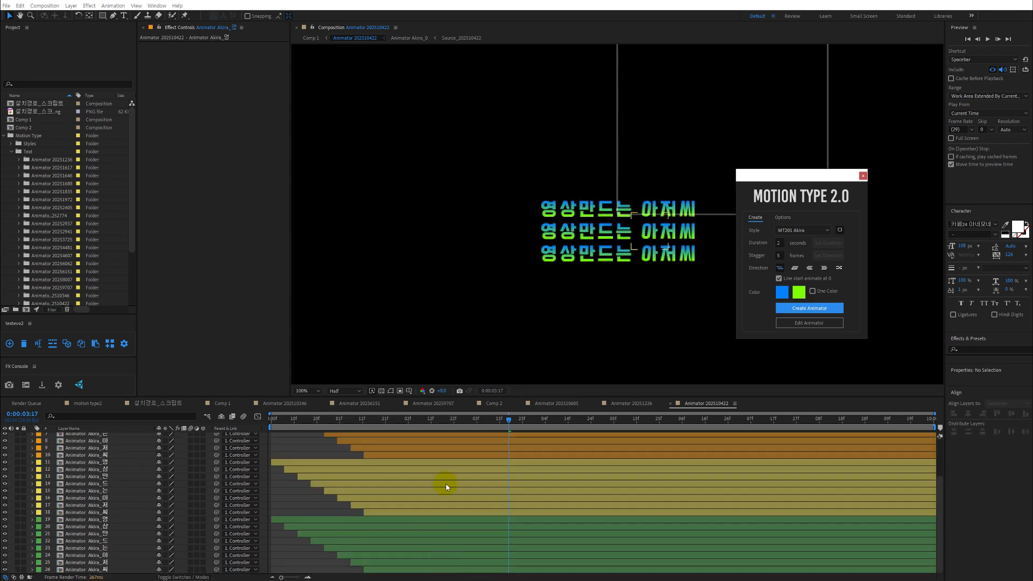
# Examine the character layer timing of the three lines in the Akira animator composition and scrub the title to 0:00:03:18.
pyautogui.scroll(2, 346, 430)
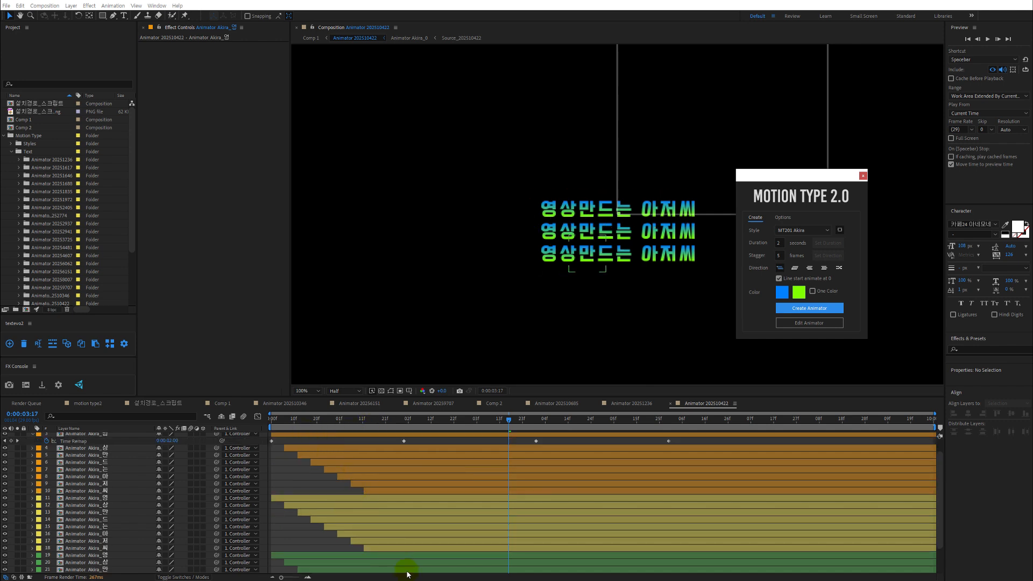
pyautogui.scroll(-2, 385, 552)
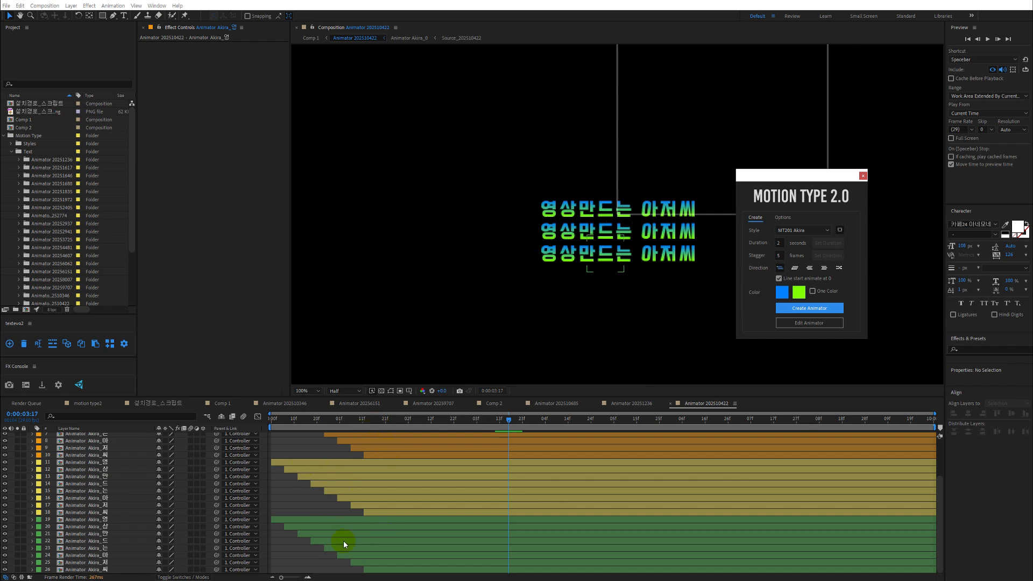
pyautogui.moveTo(276, 419); pyautogui.dragTo(377, 422)
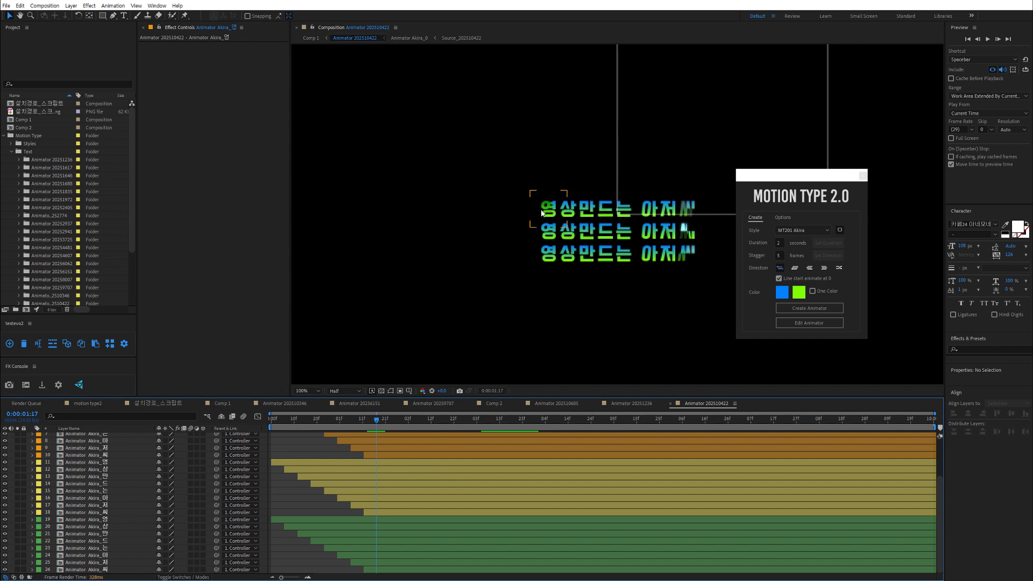
pyautogui.click(780, 272)
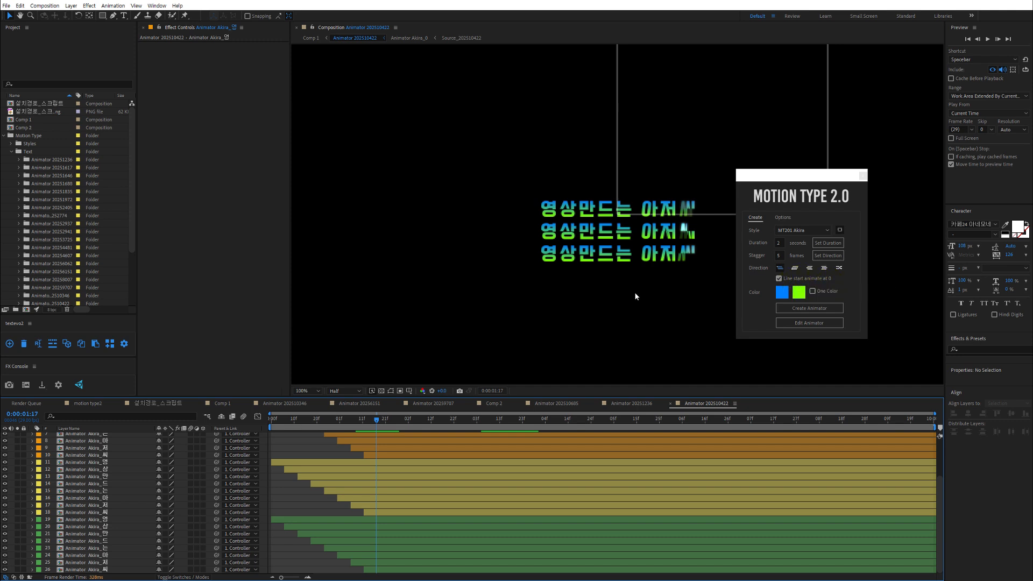
pyautogui.moveTo(362, 421); pyautogui.dragTo(492, 428)
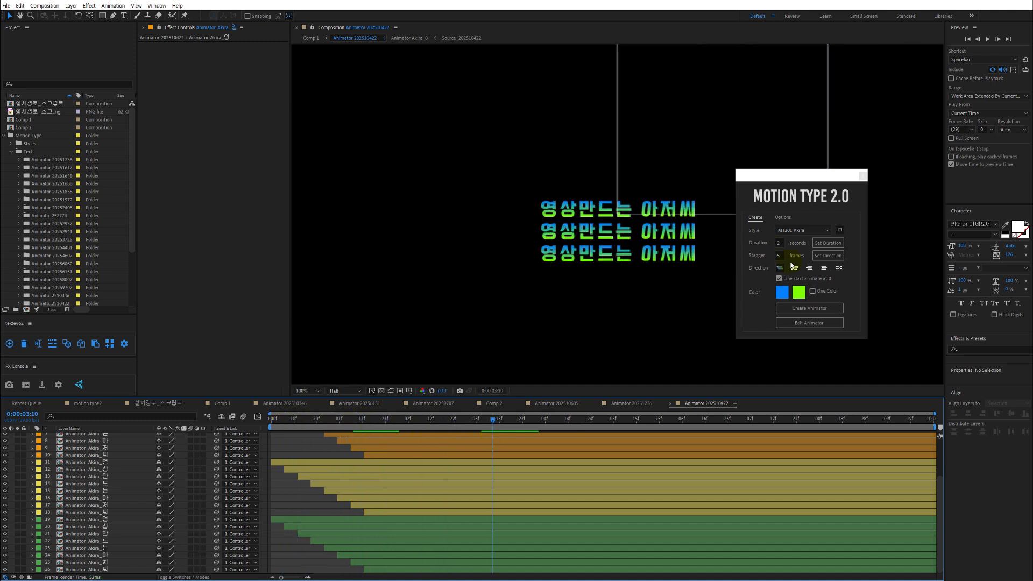
pyautogui.click(800, 309)
pyautogui.moveTo(464, 422); pyautogui.dragTo(512, 420)
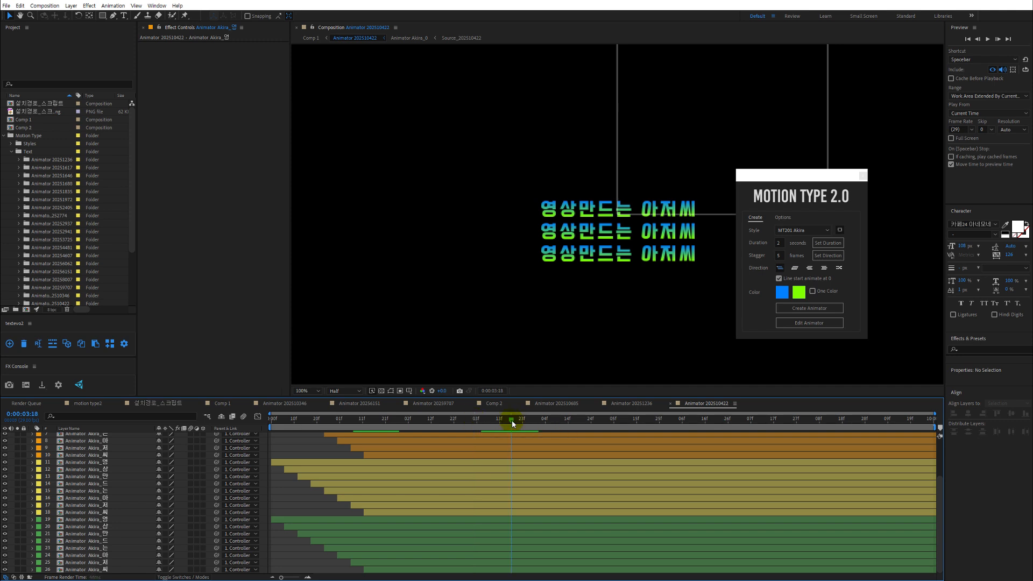